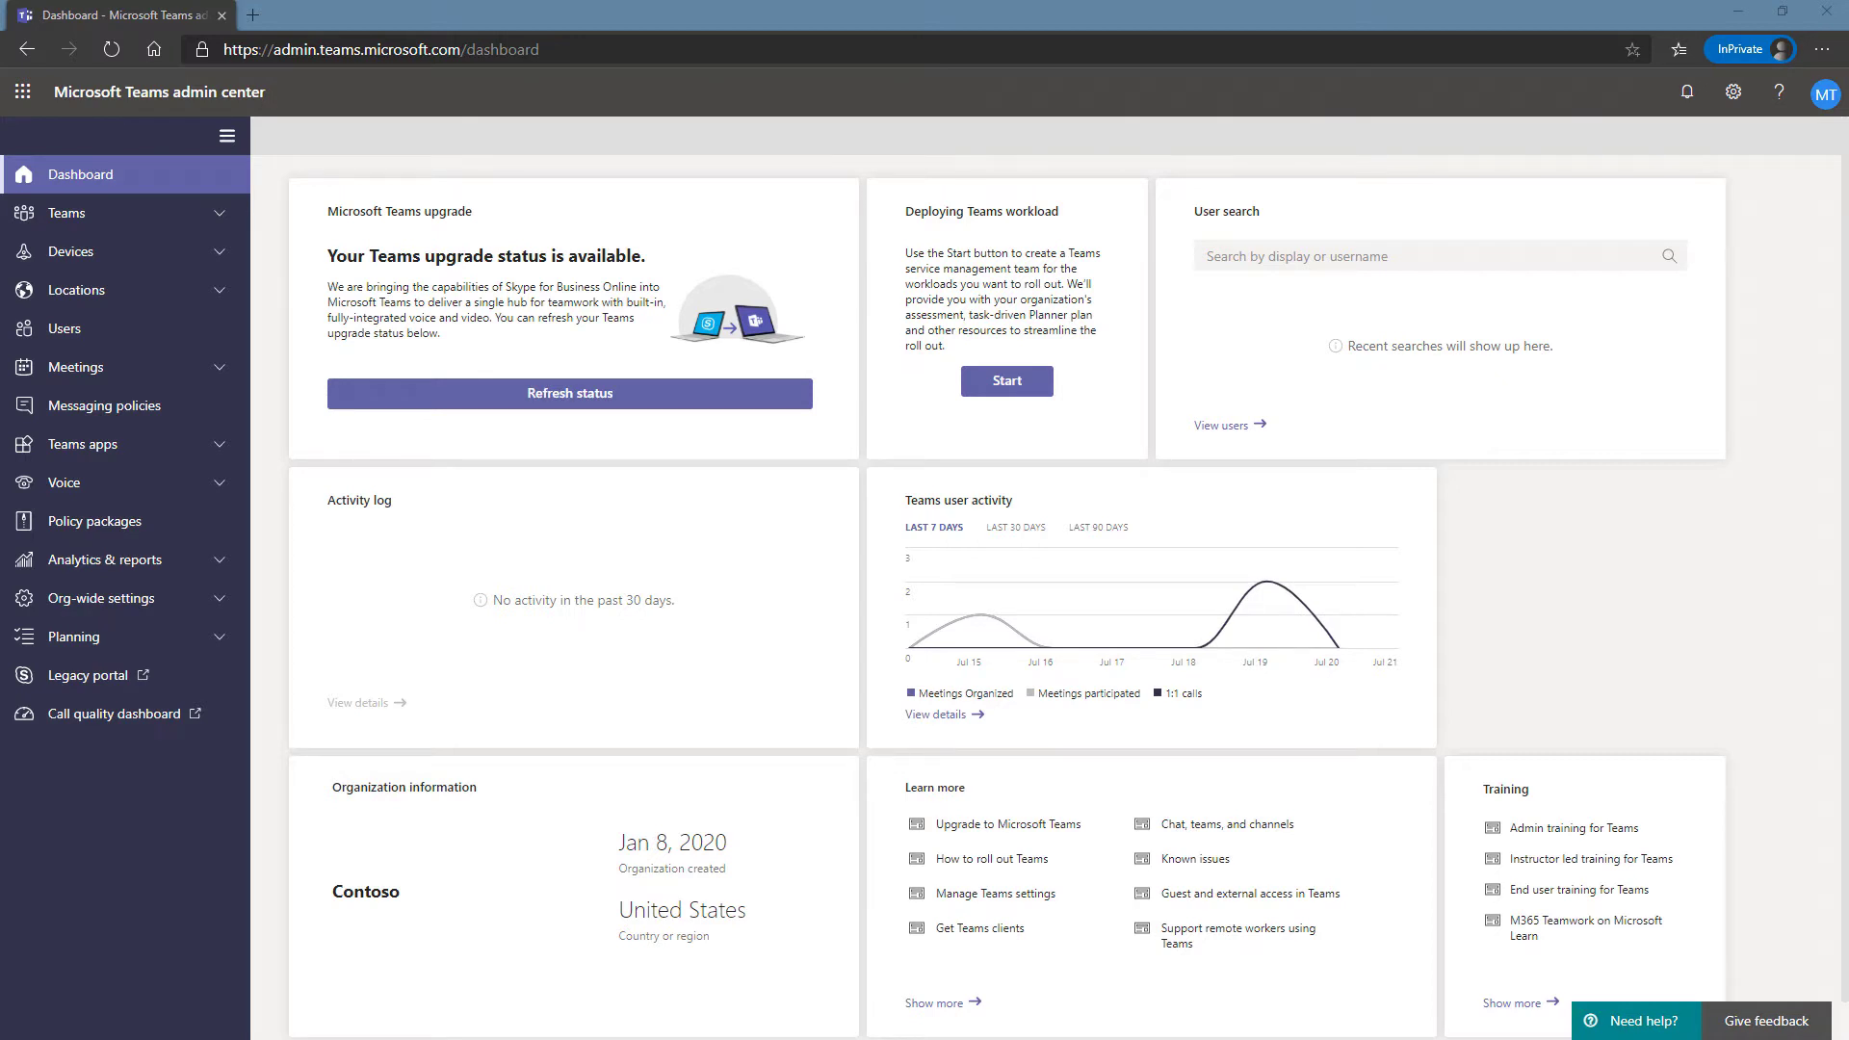
# Open the Conference Room device's details page from Devices > Teams Rooms
pyautogui.click(136, 256)
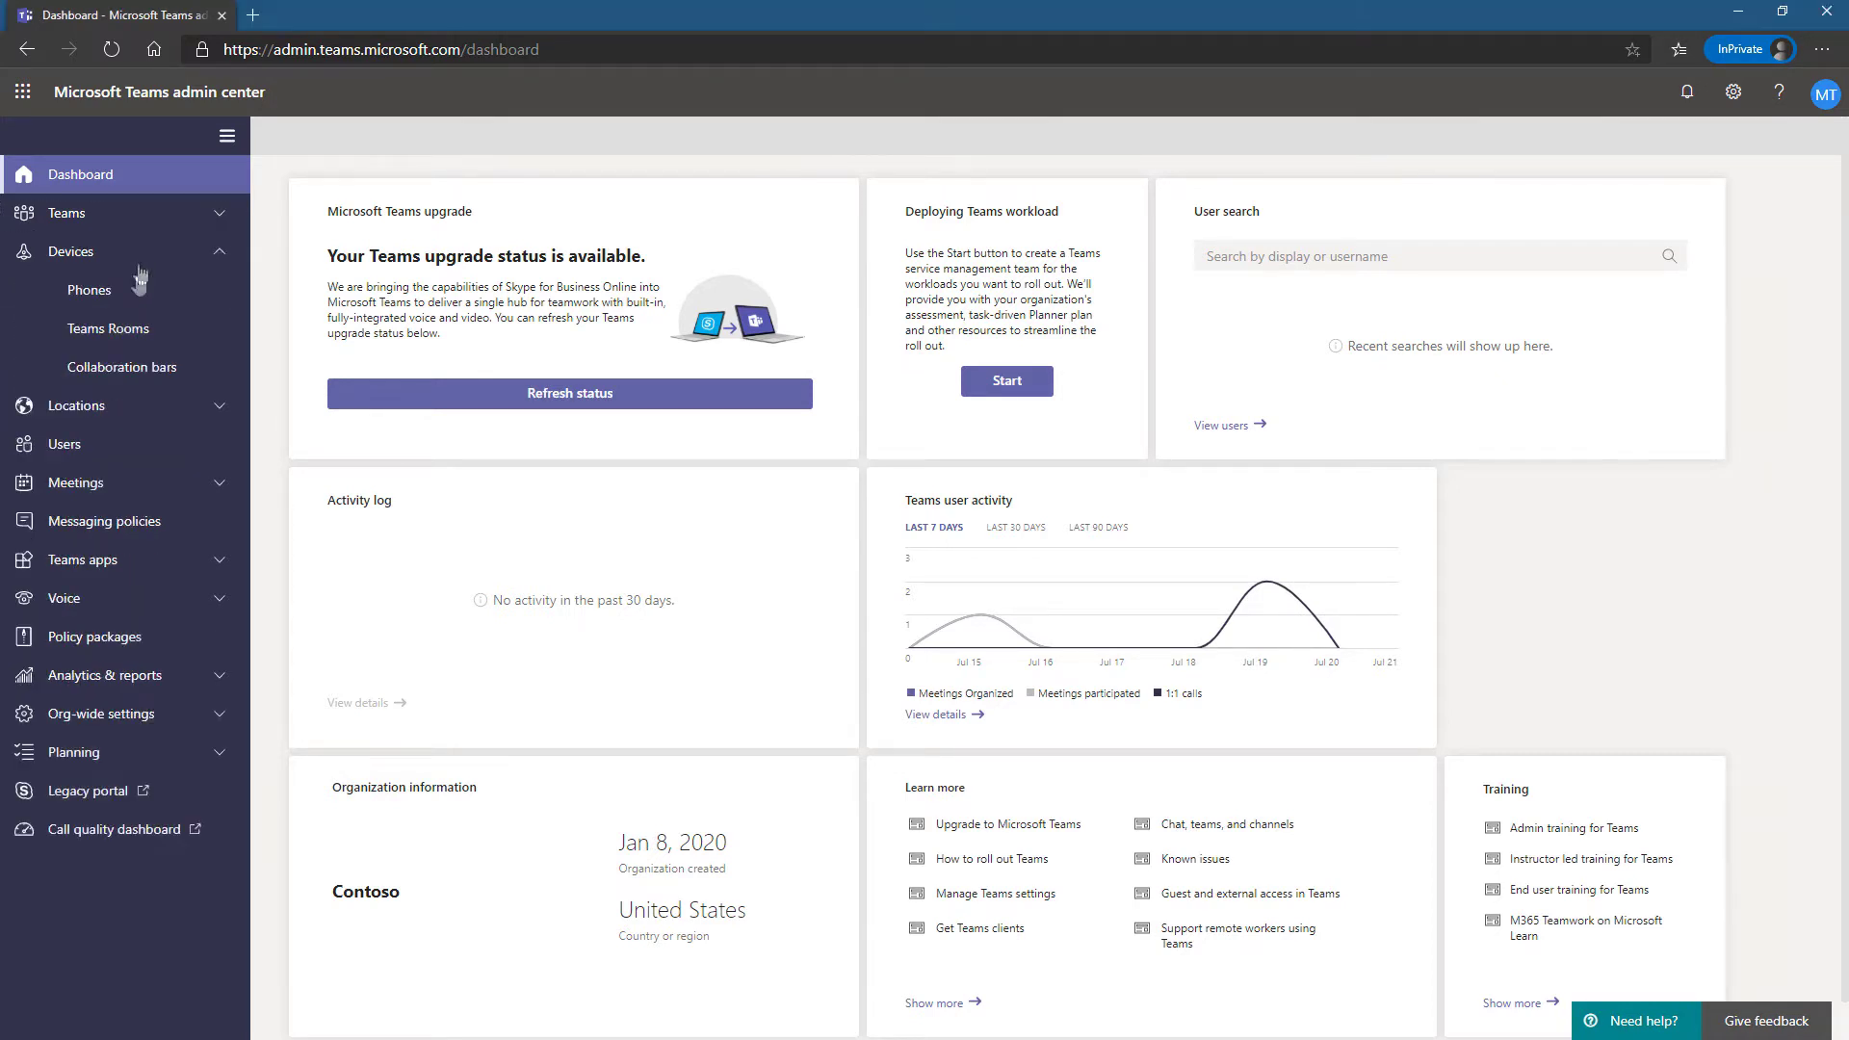
pyautogui.click(136, 328)
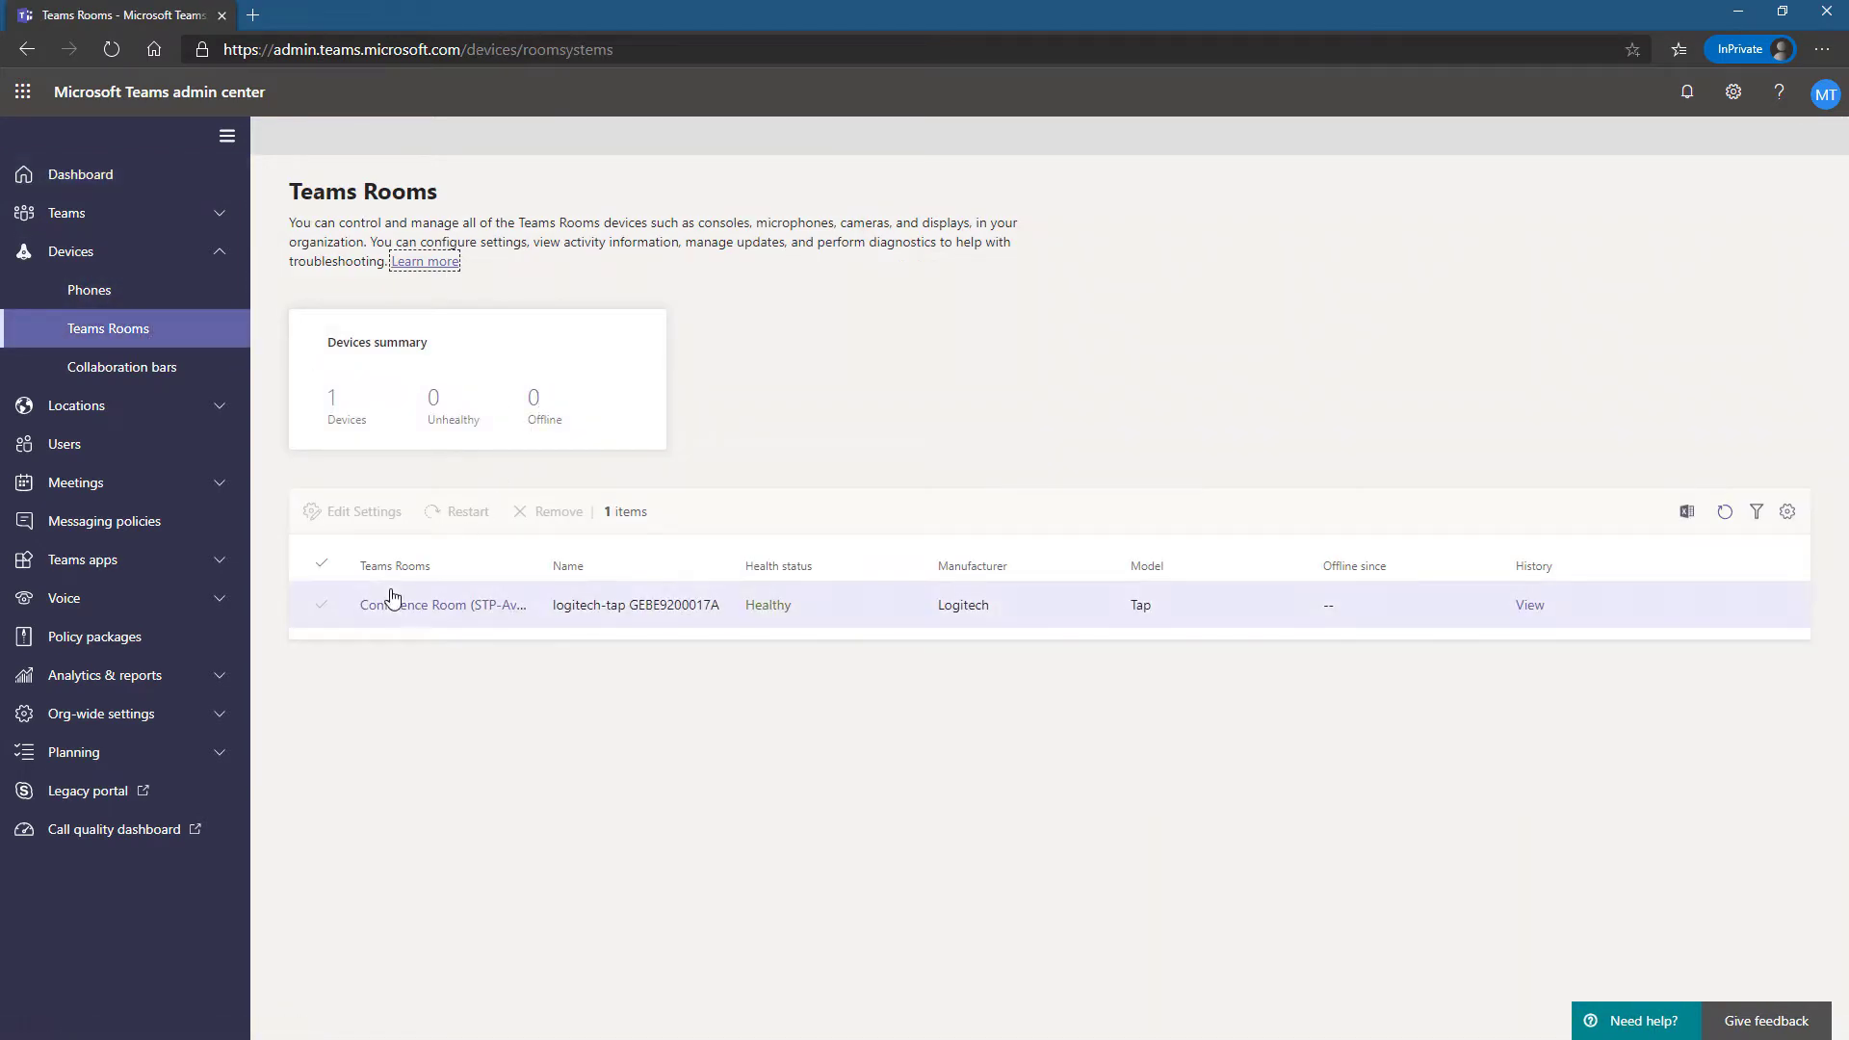
pyautogui.click(479, 619)
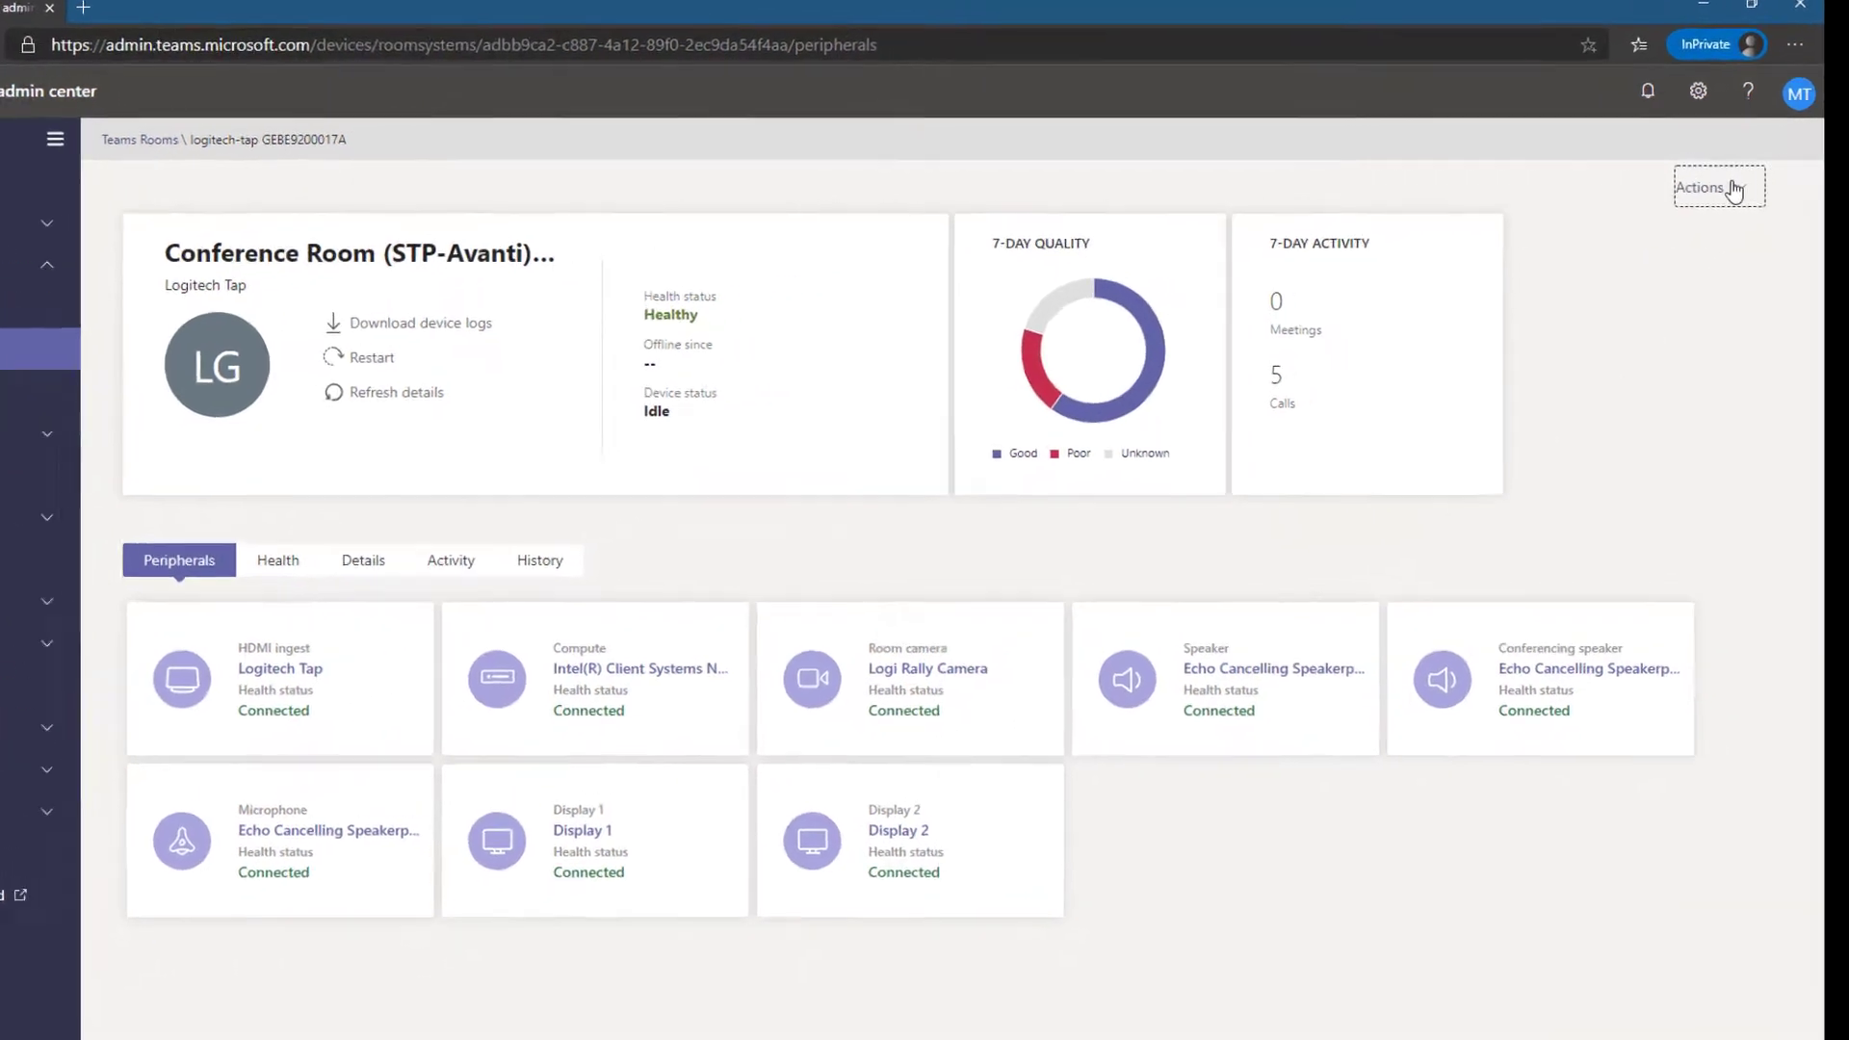
# Block the Conference Room device from its Actions menu
pyautogui.click(1760, 180)
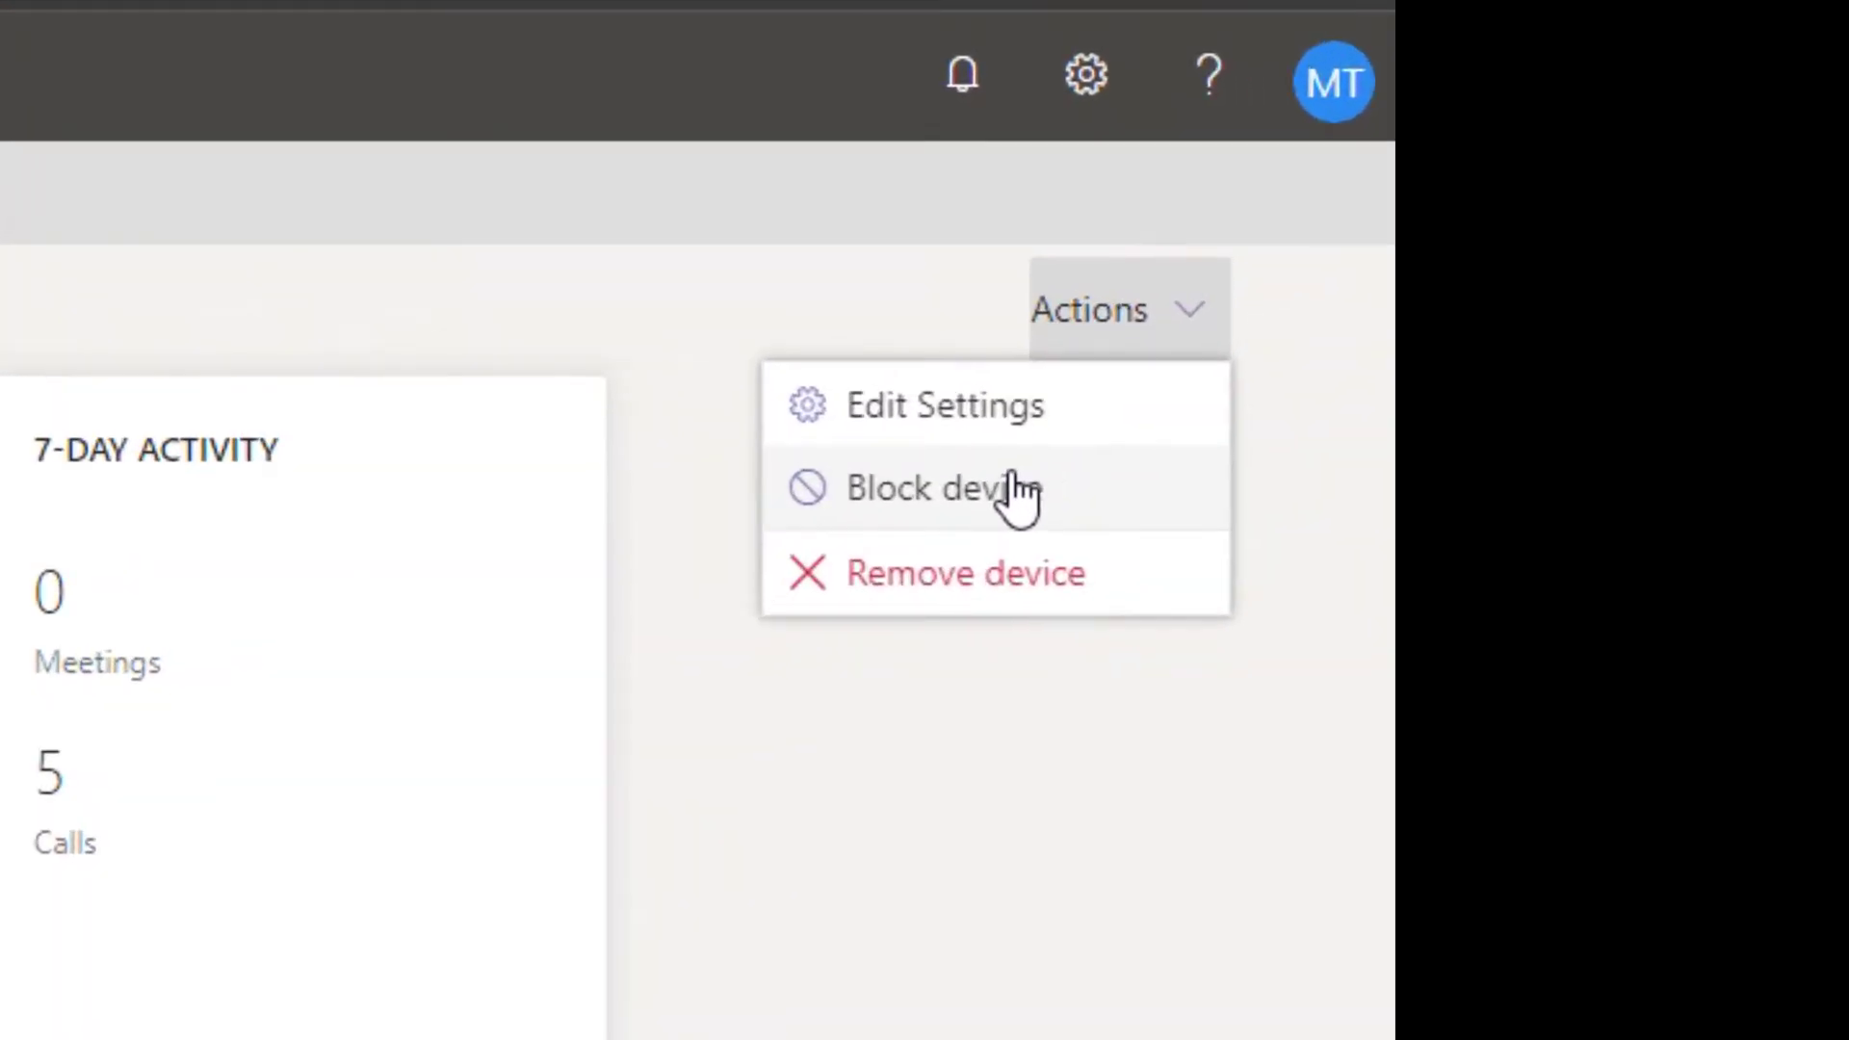
pyautogui.click(1018, 493)
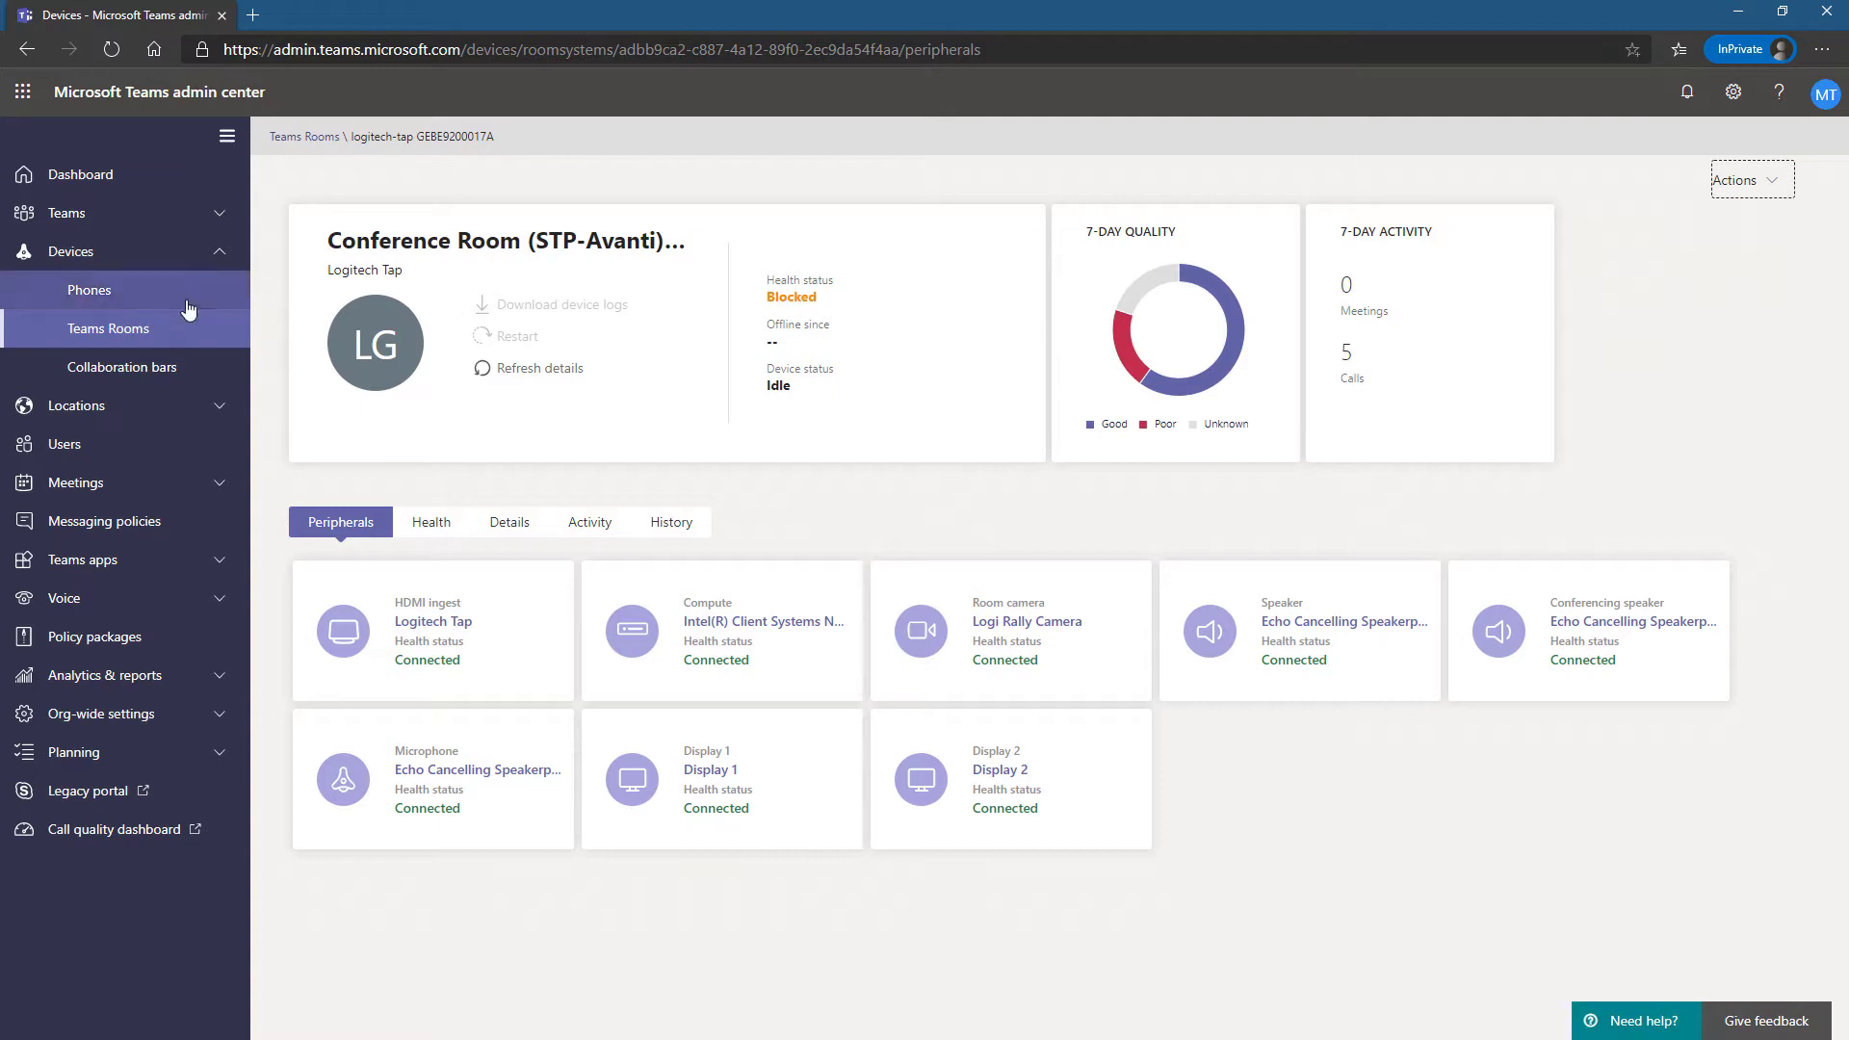
# Reopen the Conference Room device from Teams Rooms and remove it, confirming the removal
pyautogui.click(156, 339)
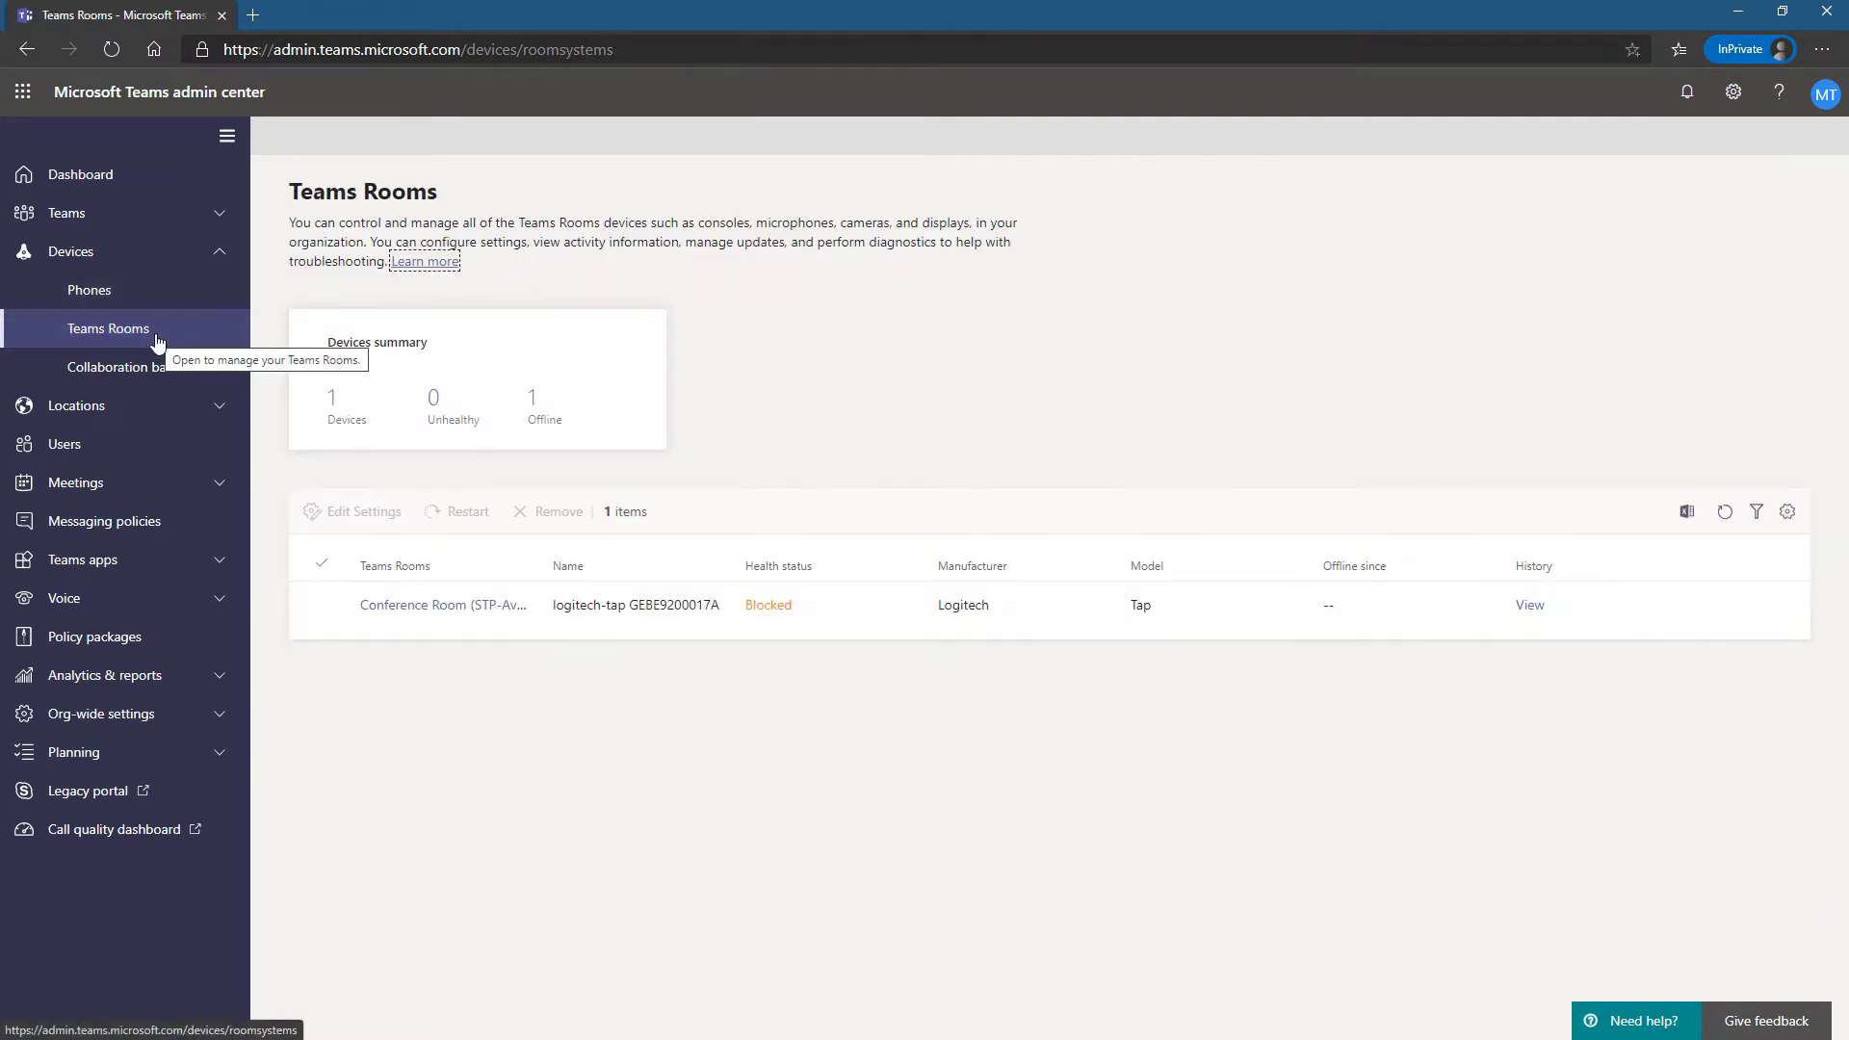
pyautogui.click(464, 607)
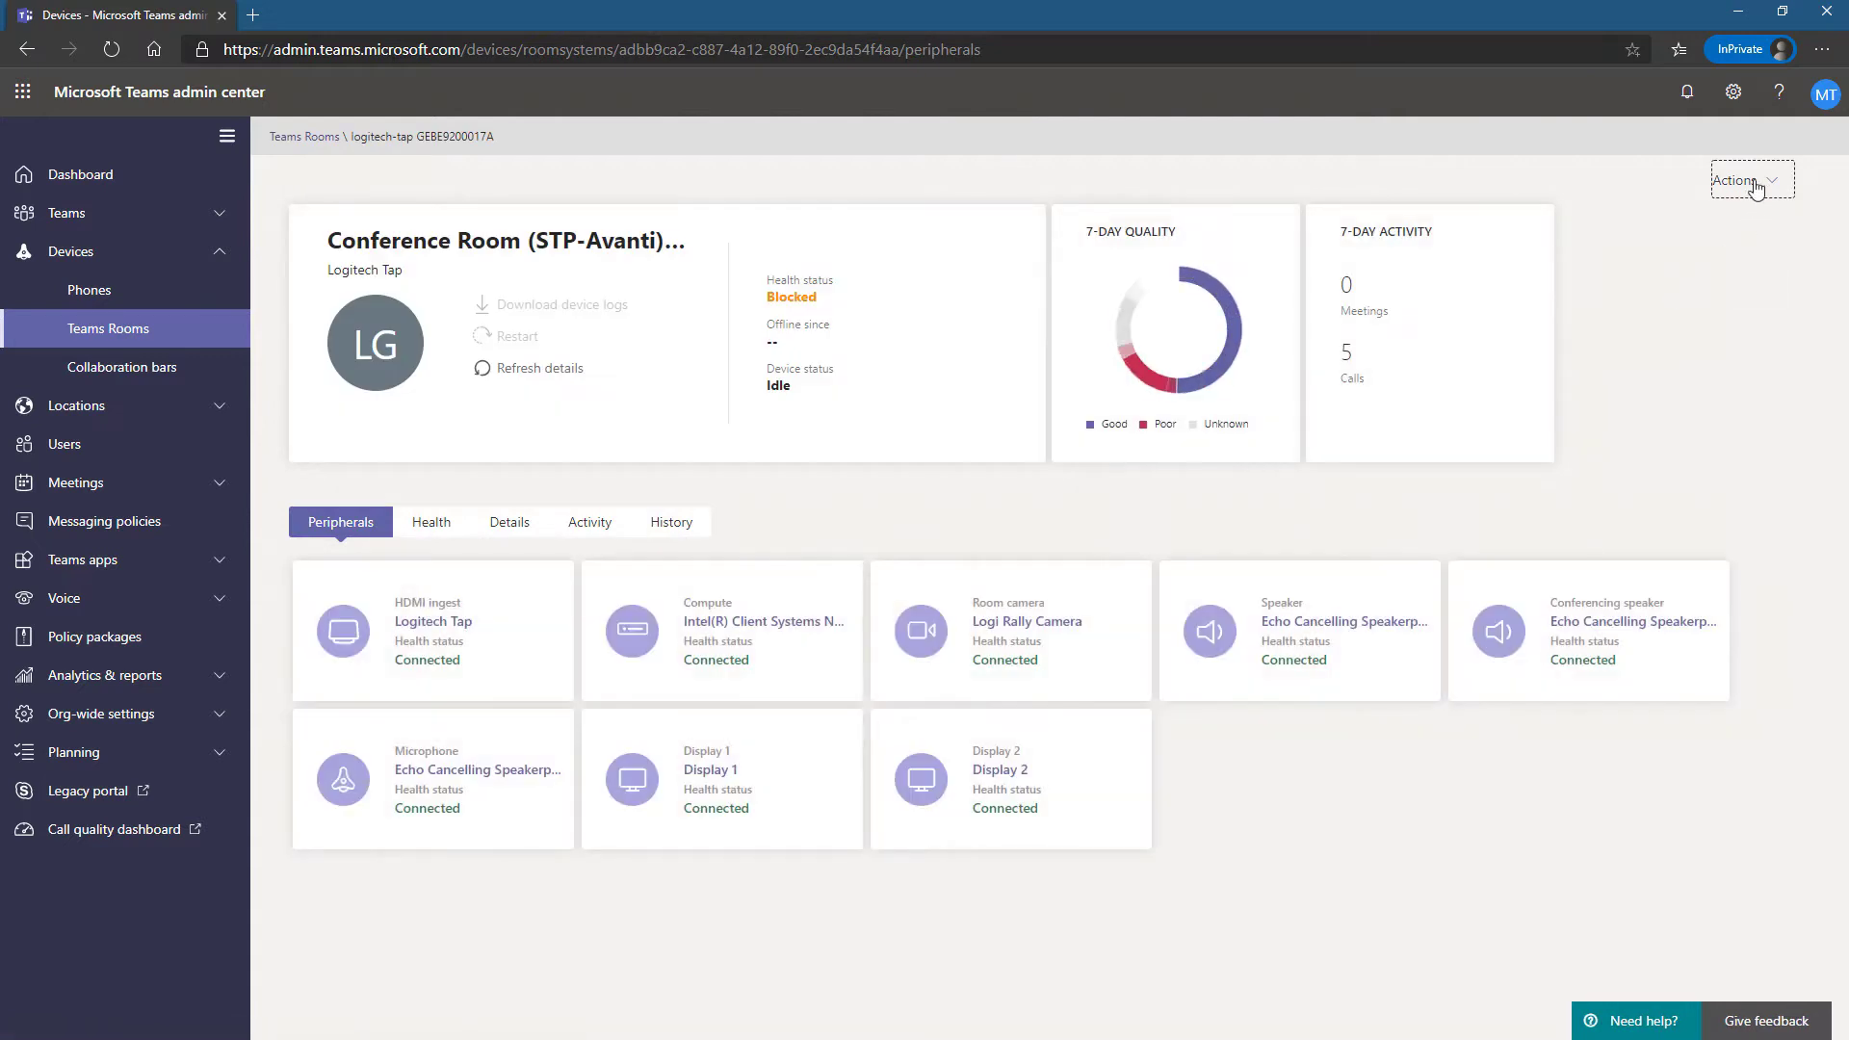
pyautogui.click(1754, 188)
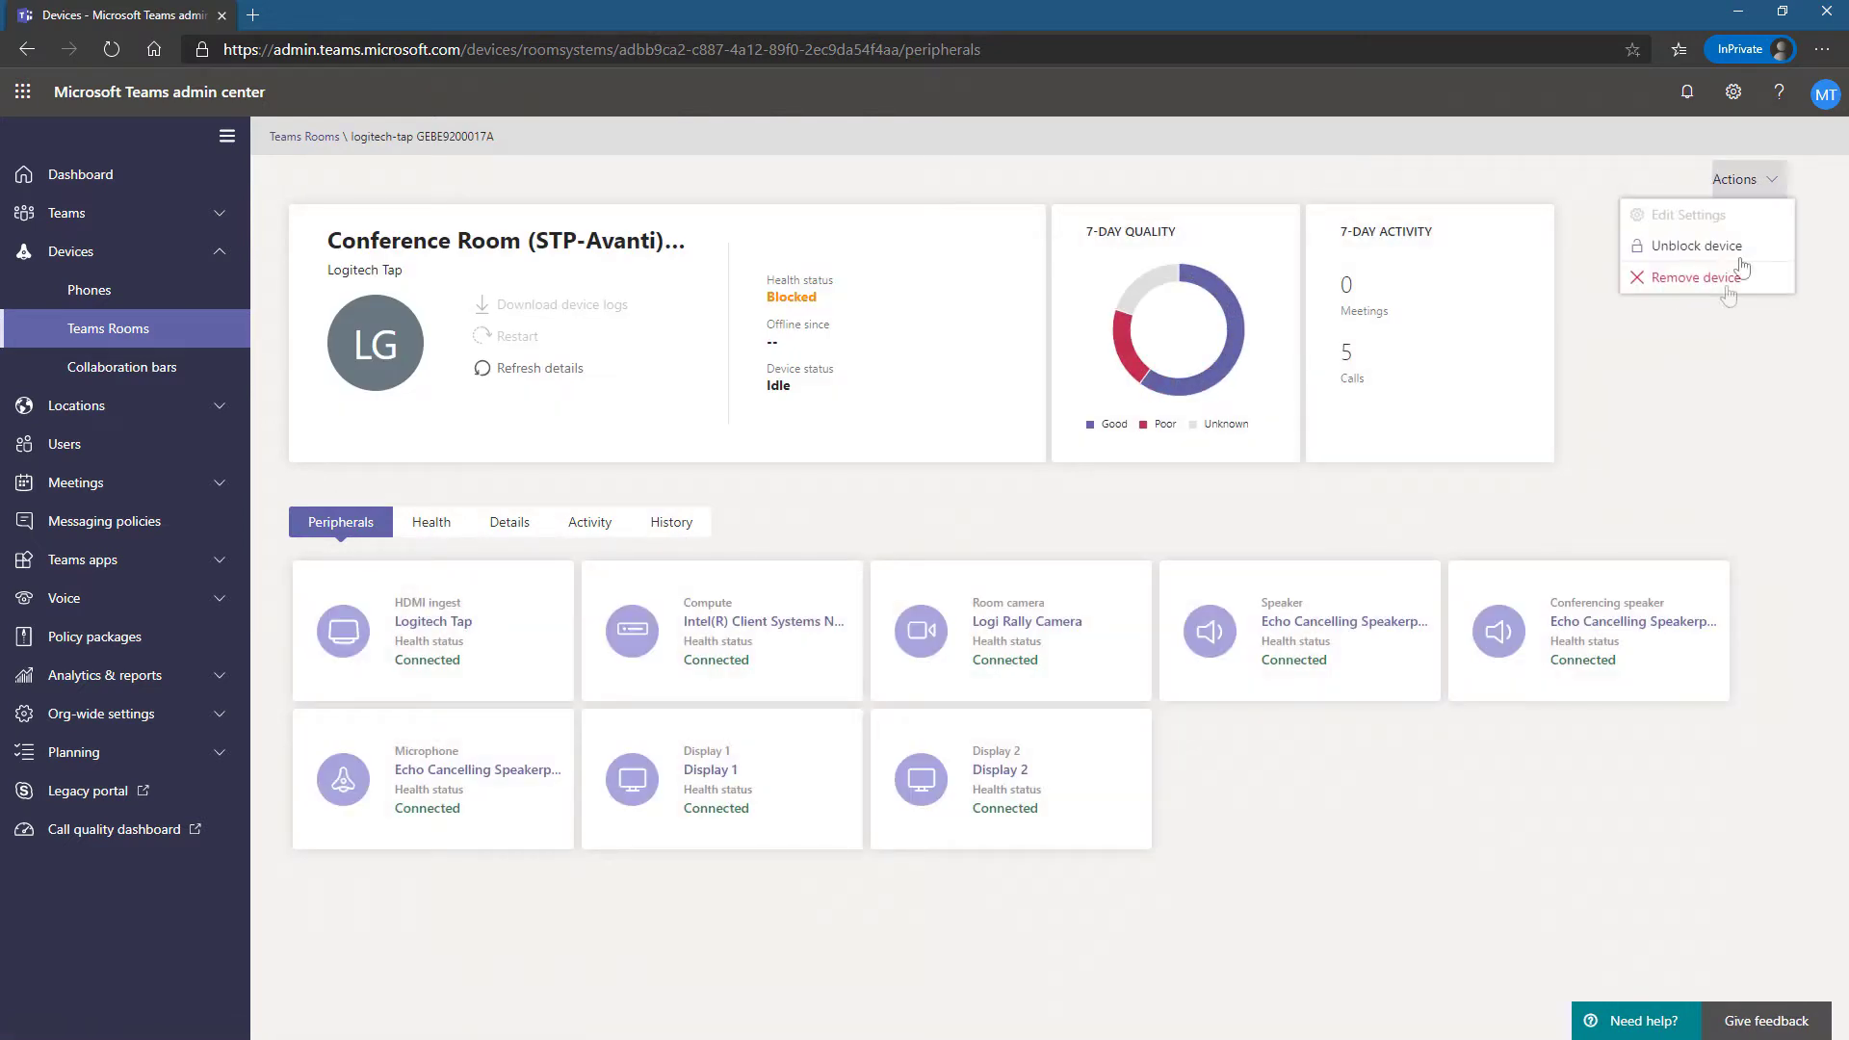
pyautogui.click(1715, 285)
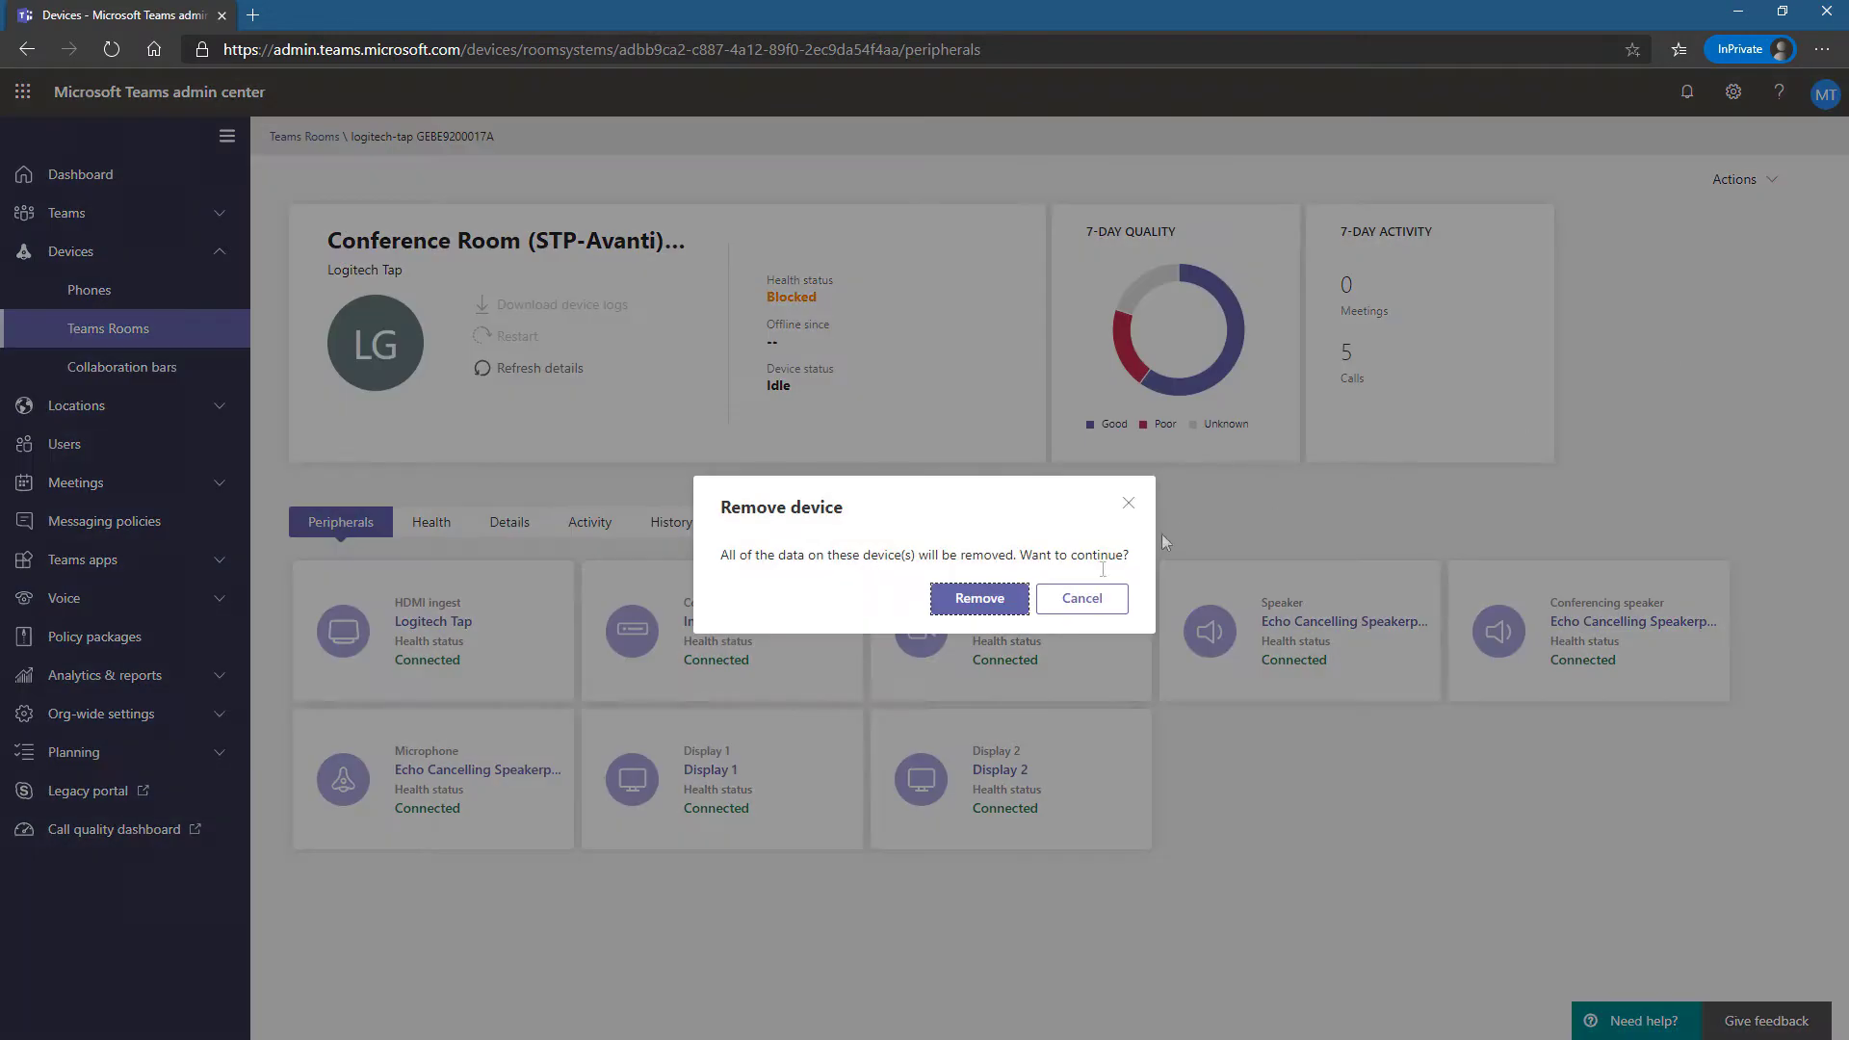
pyautogui.click(991, 597)
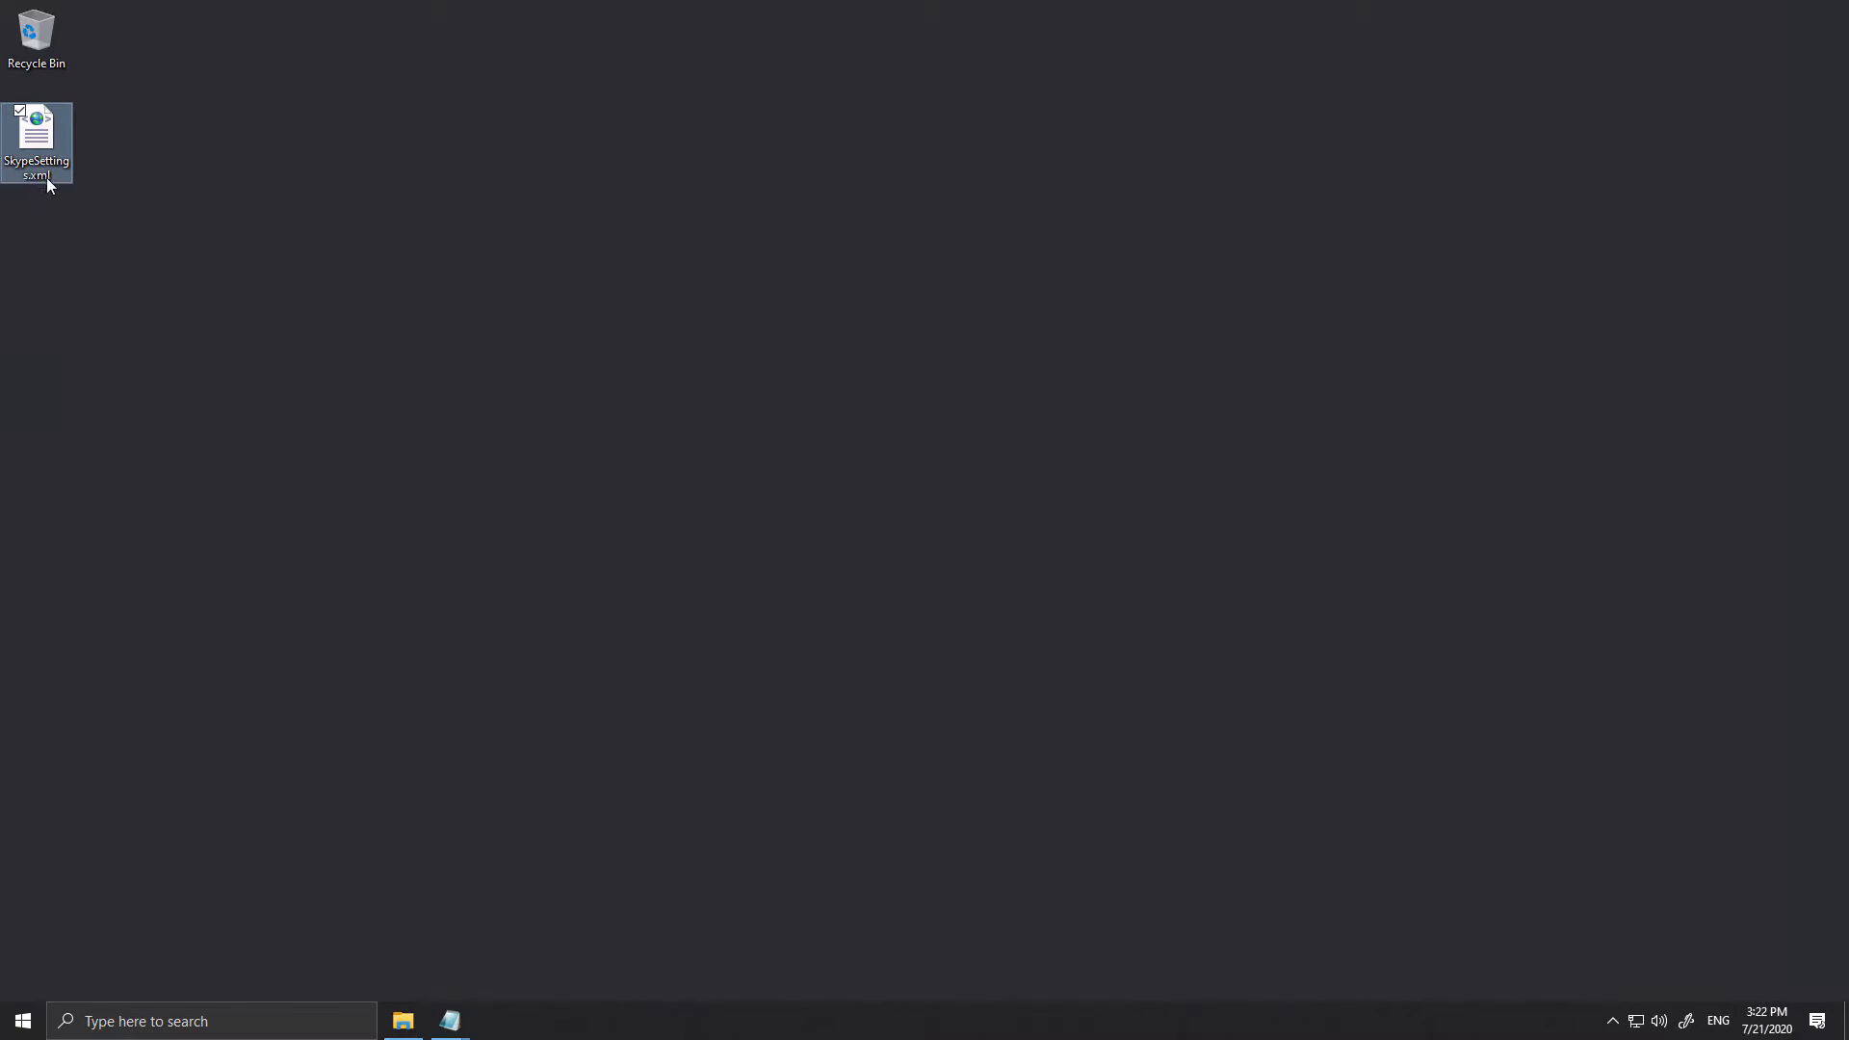
# Open SkypeSettings.xml from the desktop in Notepad
pyautogui.doubleClick(45, 177)
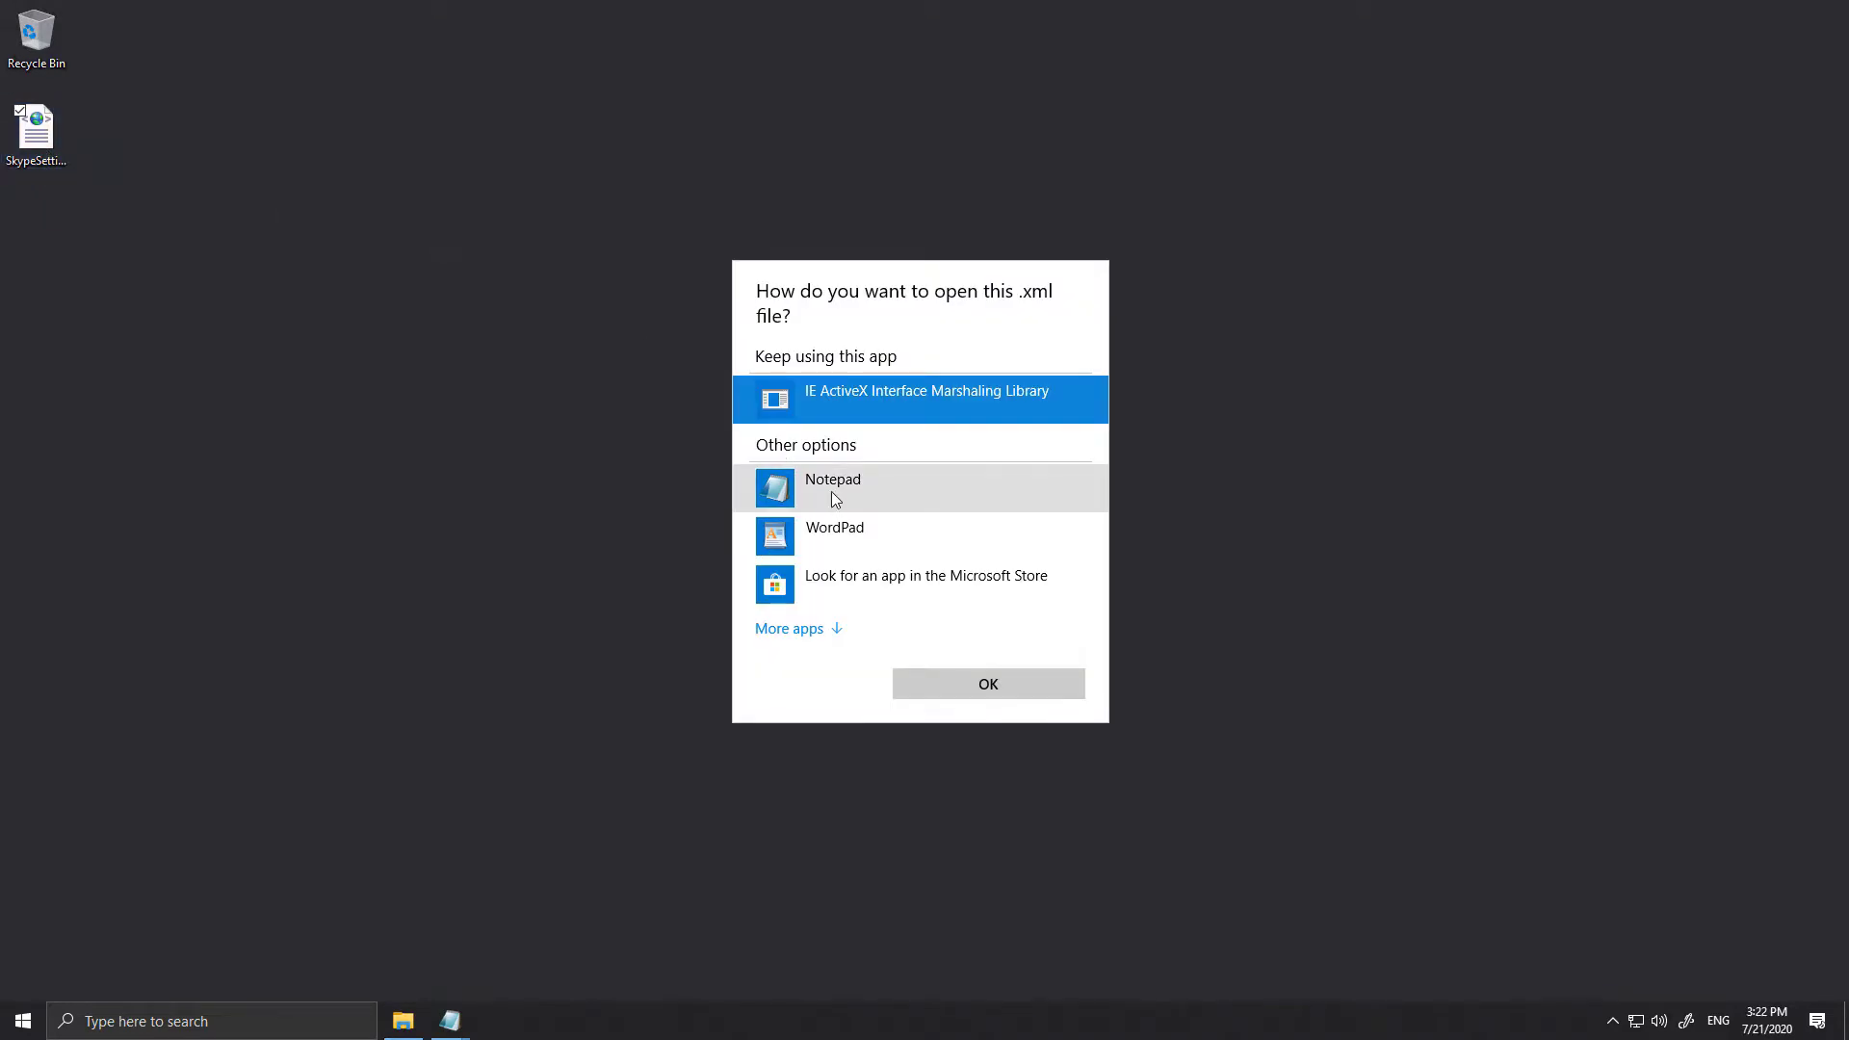
pyautogui.click(832, 495)
pyautogui.click(995, 687)
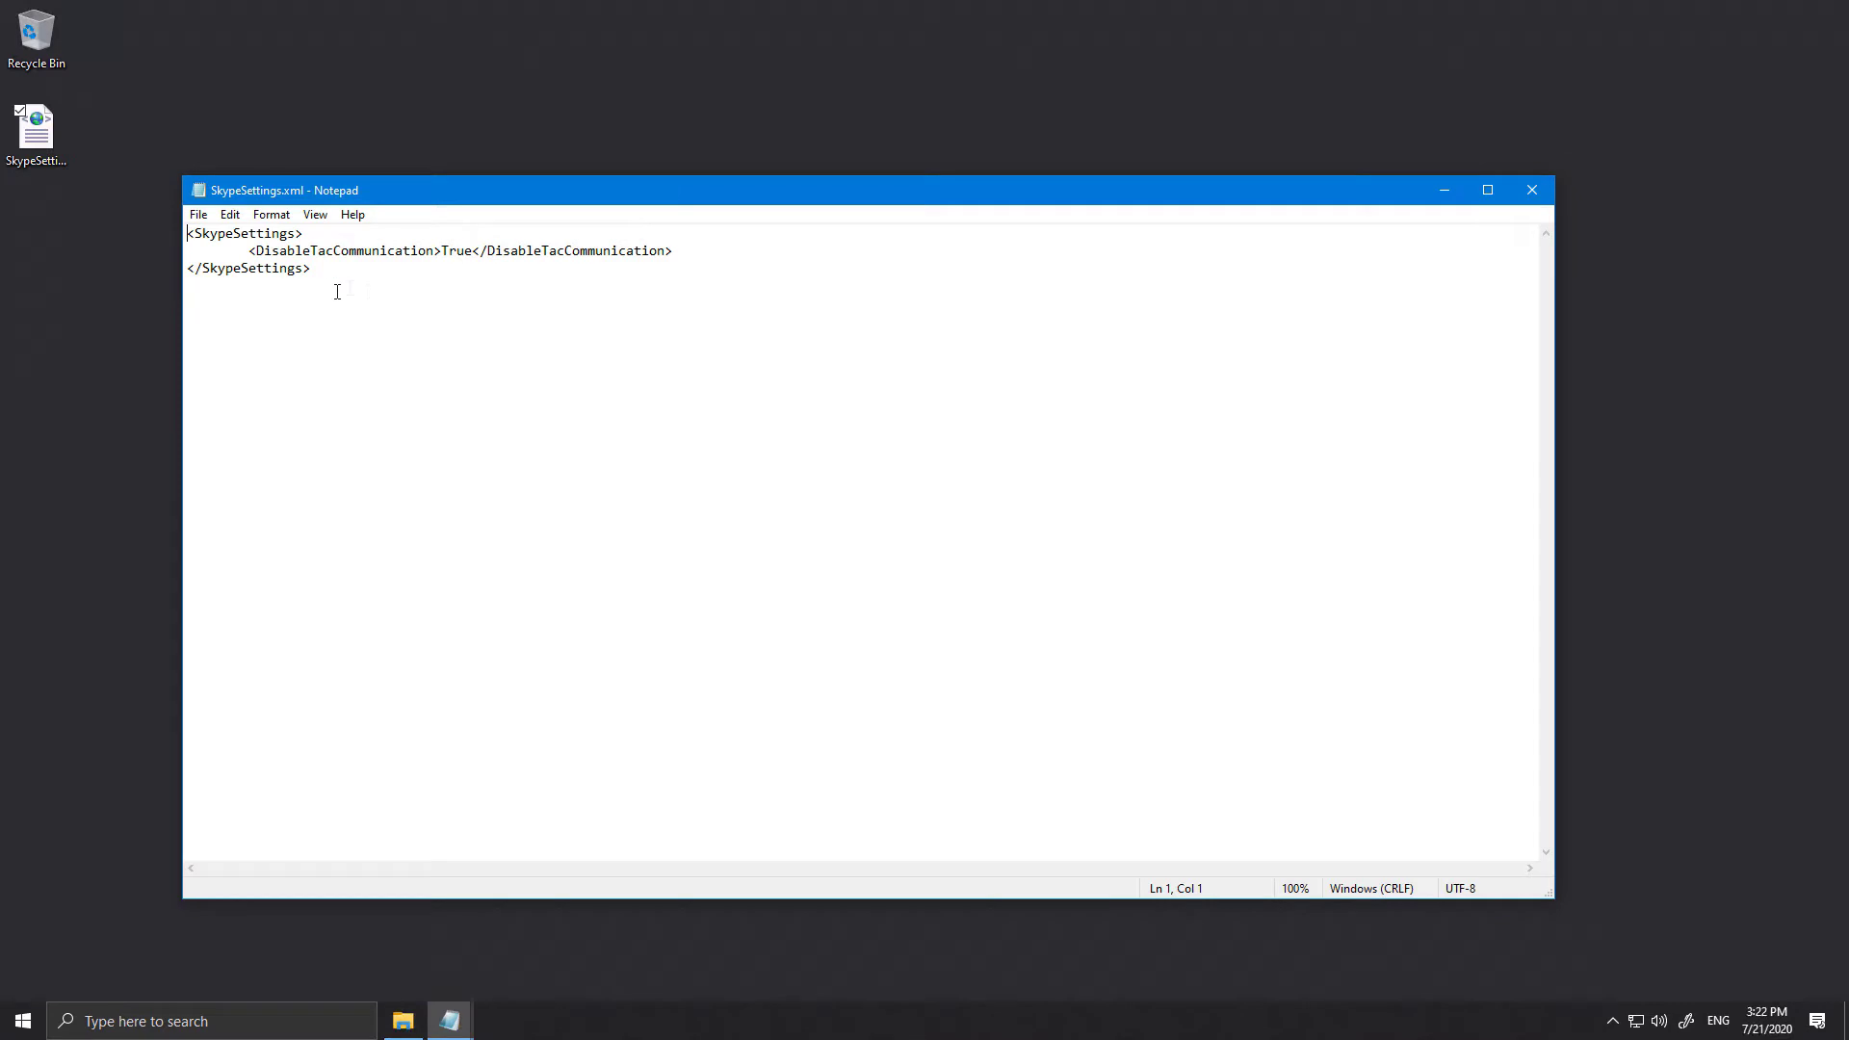
# Highlight the DisableTacCommunication line and its True value
pyautogui.hotkey('ctrl', 'a')
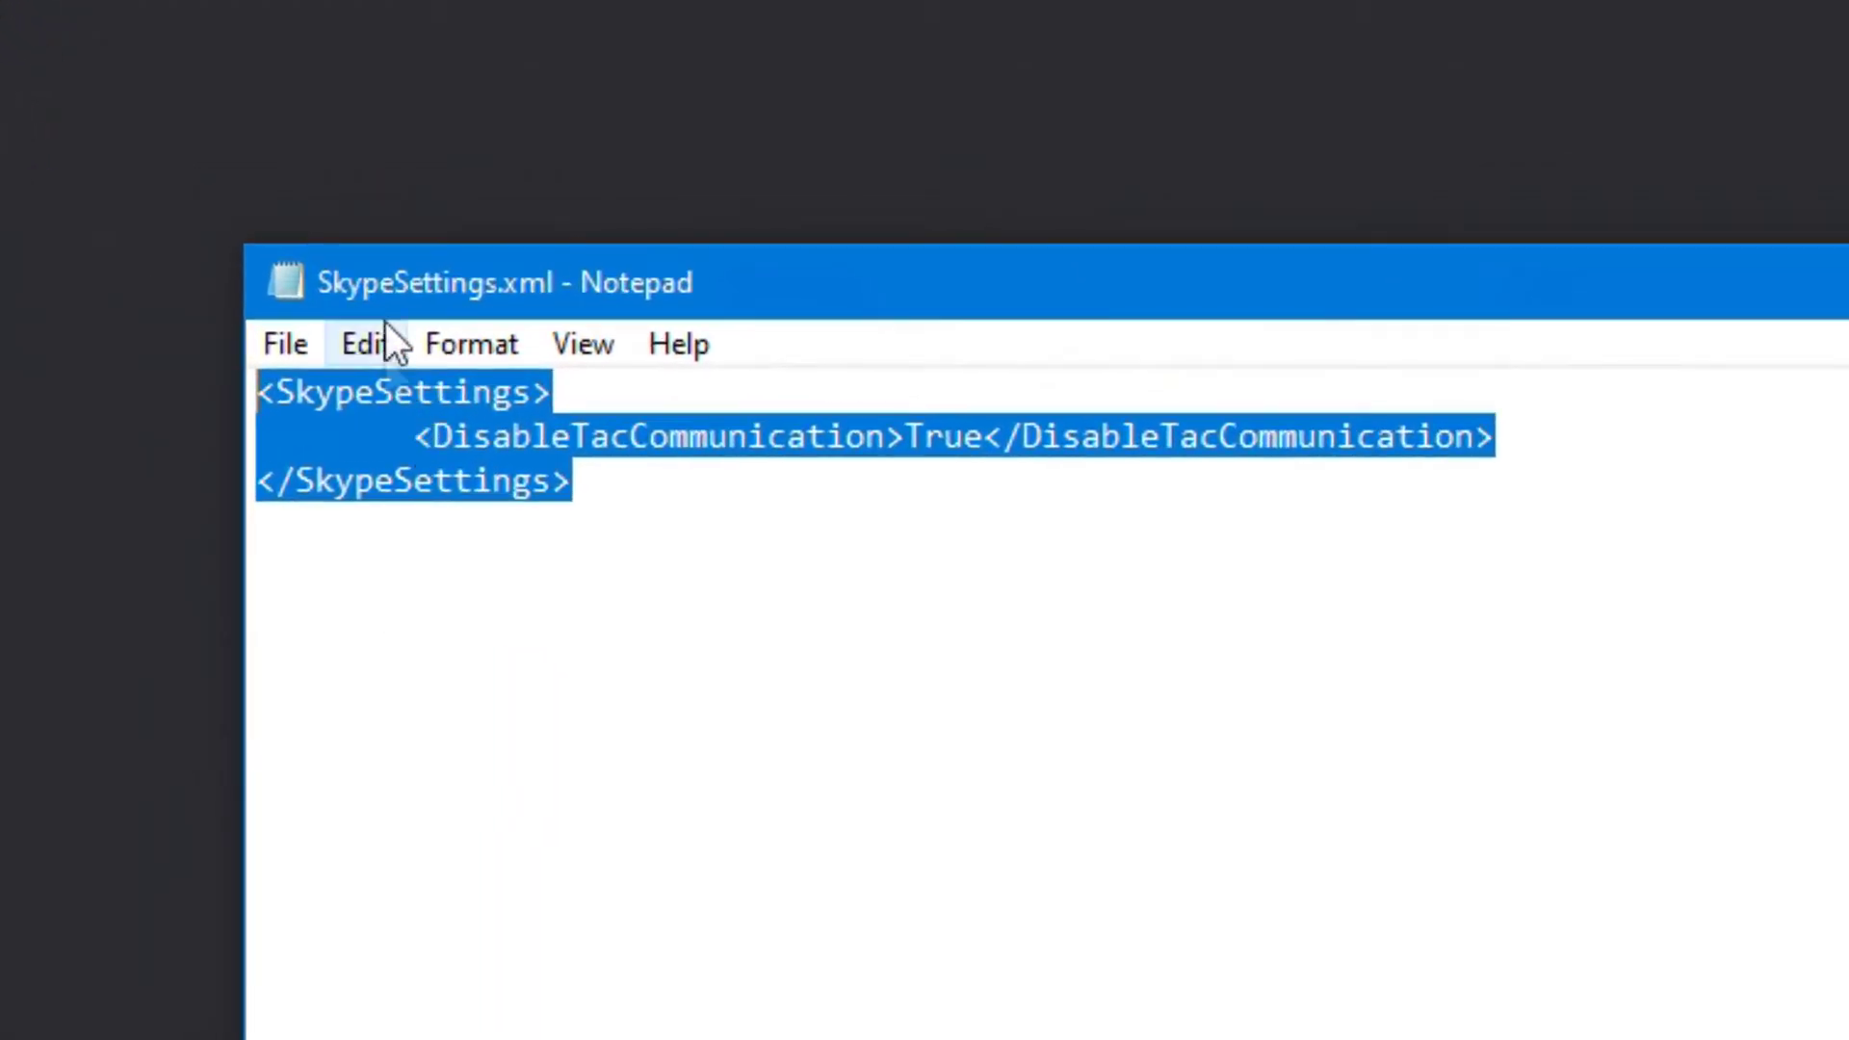
pyautogui.click(588, 472)
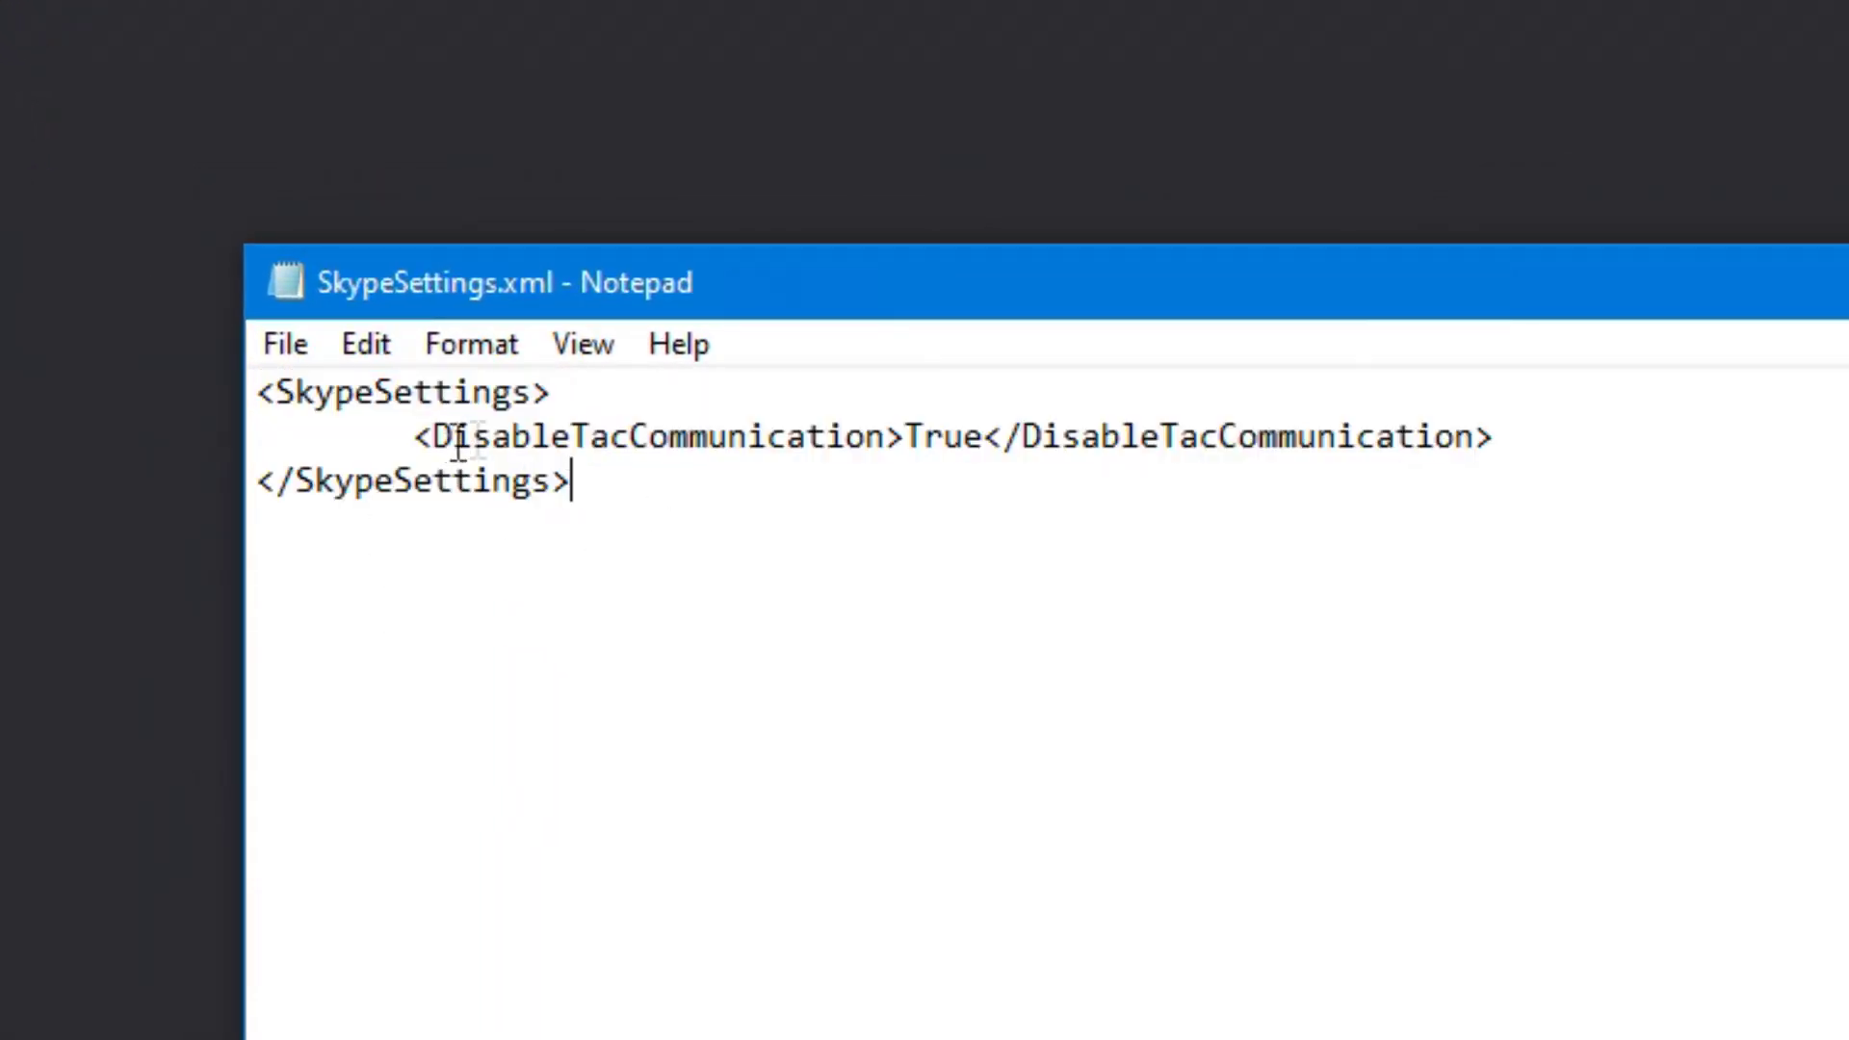
pyautogui.doubleClick(511, 435)
pyautogui.click(769, 438)
pyautogui.moveTo(905, 438); pyautogui.dragTo(1576, 446)
pyautogui.click(1576, 445)
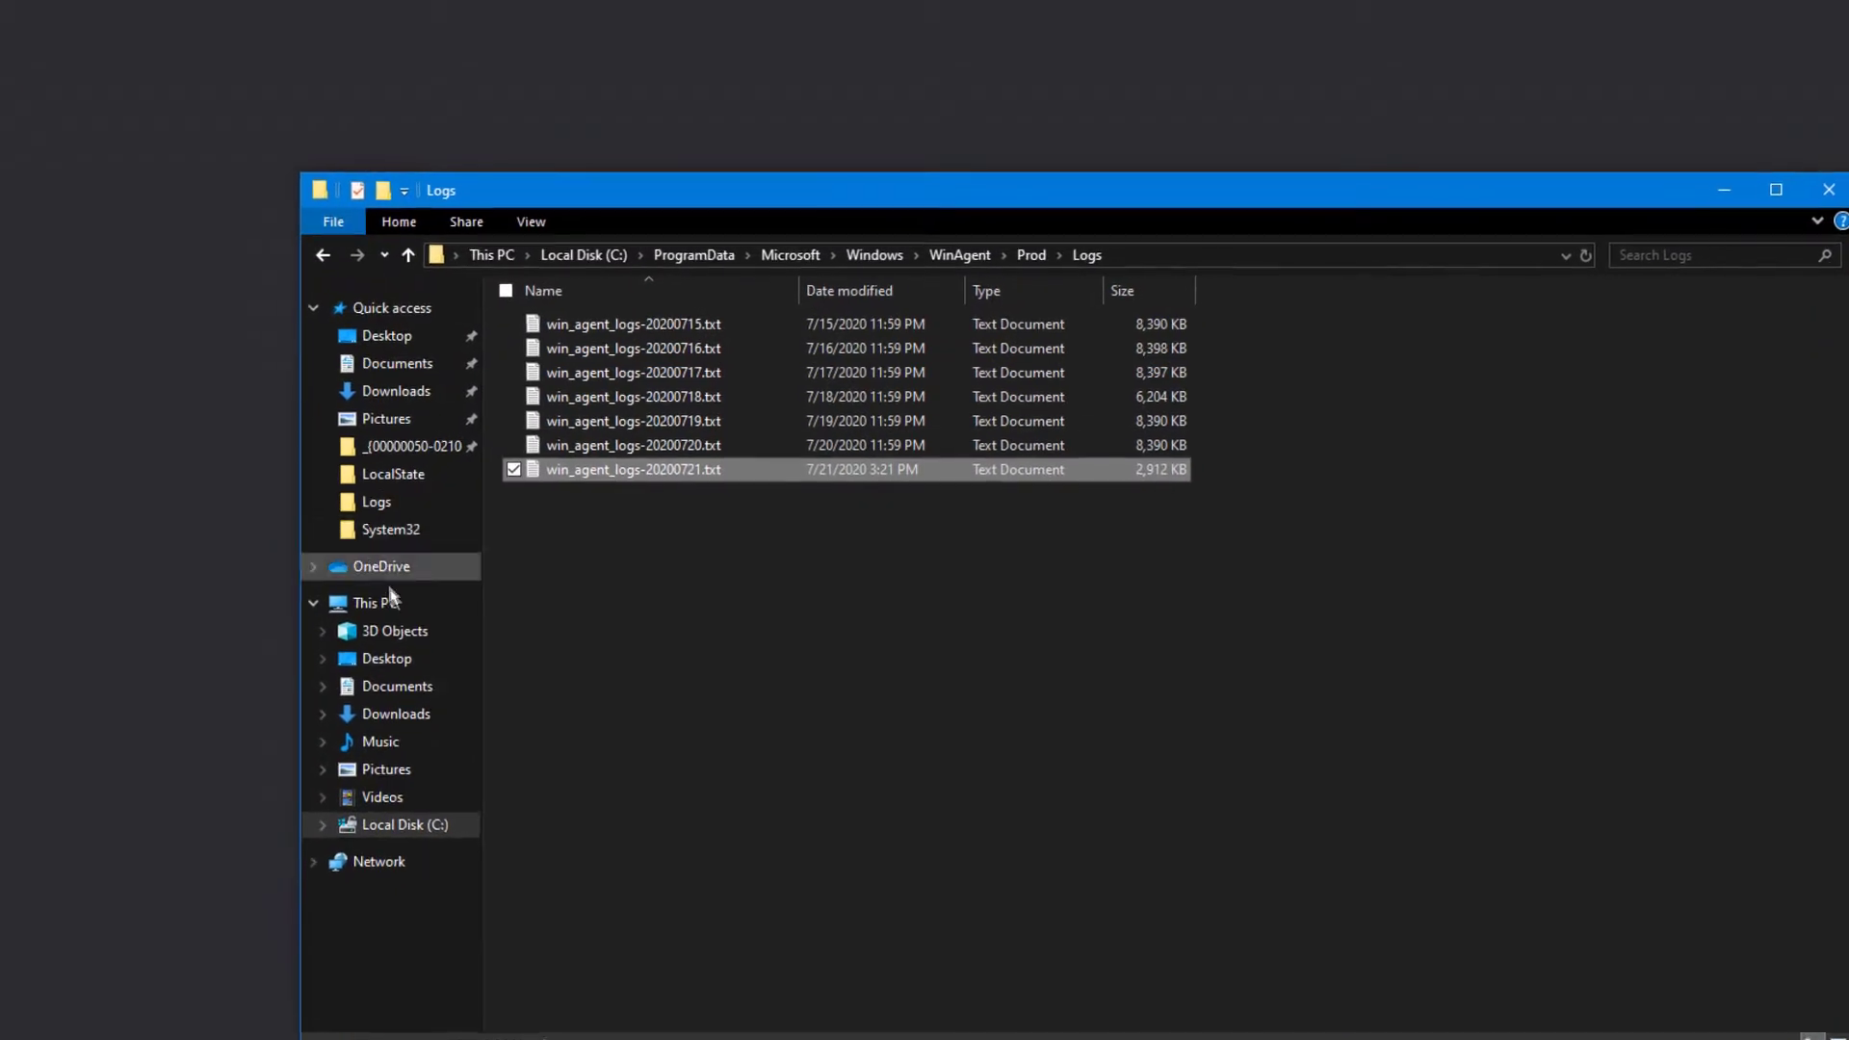
# Open the LocalState folder and copy SkypeSettings.xml into it
pyautogui.click(364, 363)
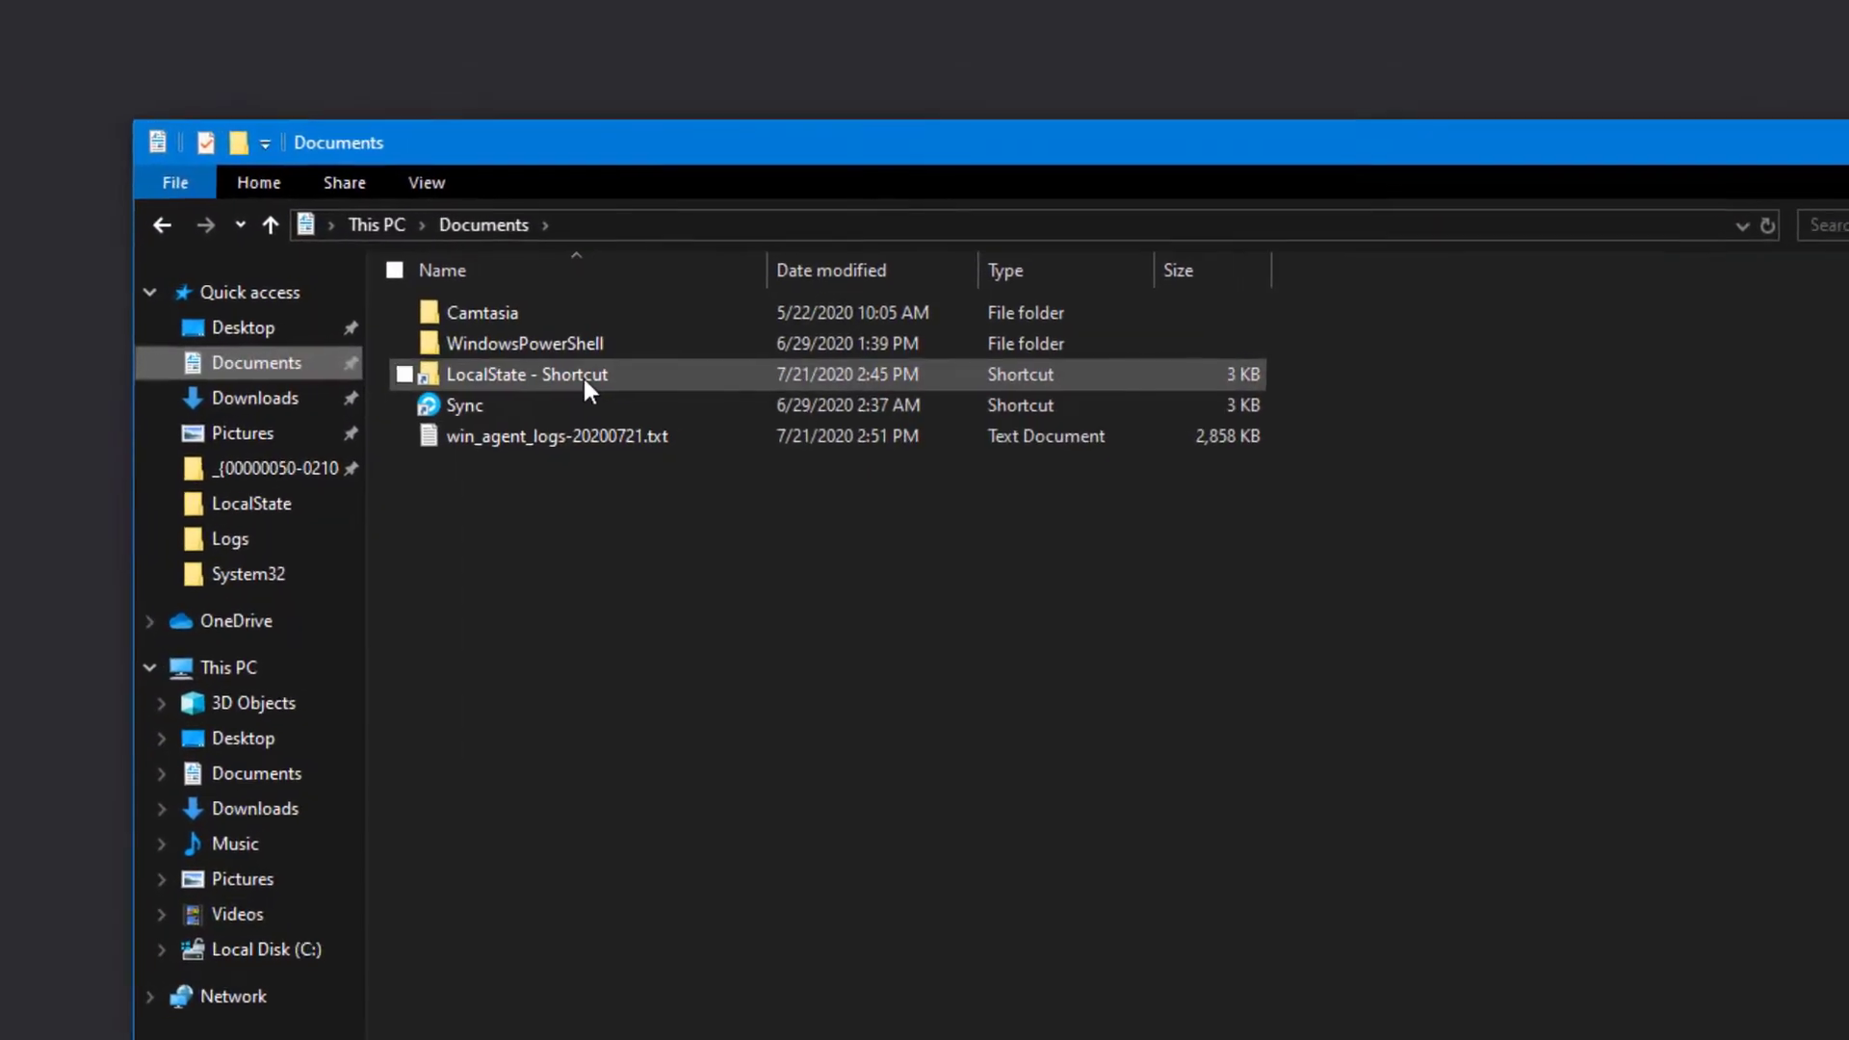
pyautogui.doubleClick(643, 376)
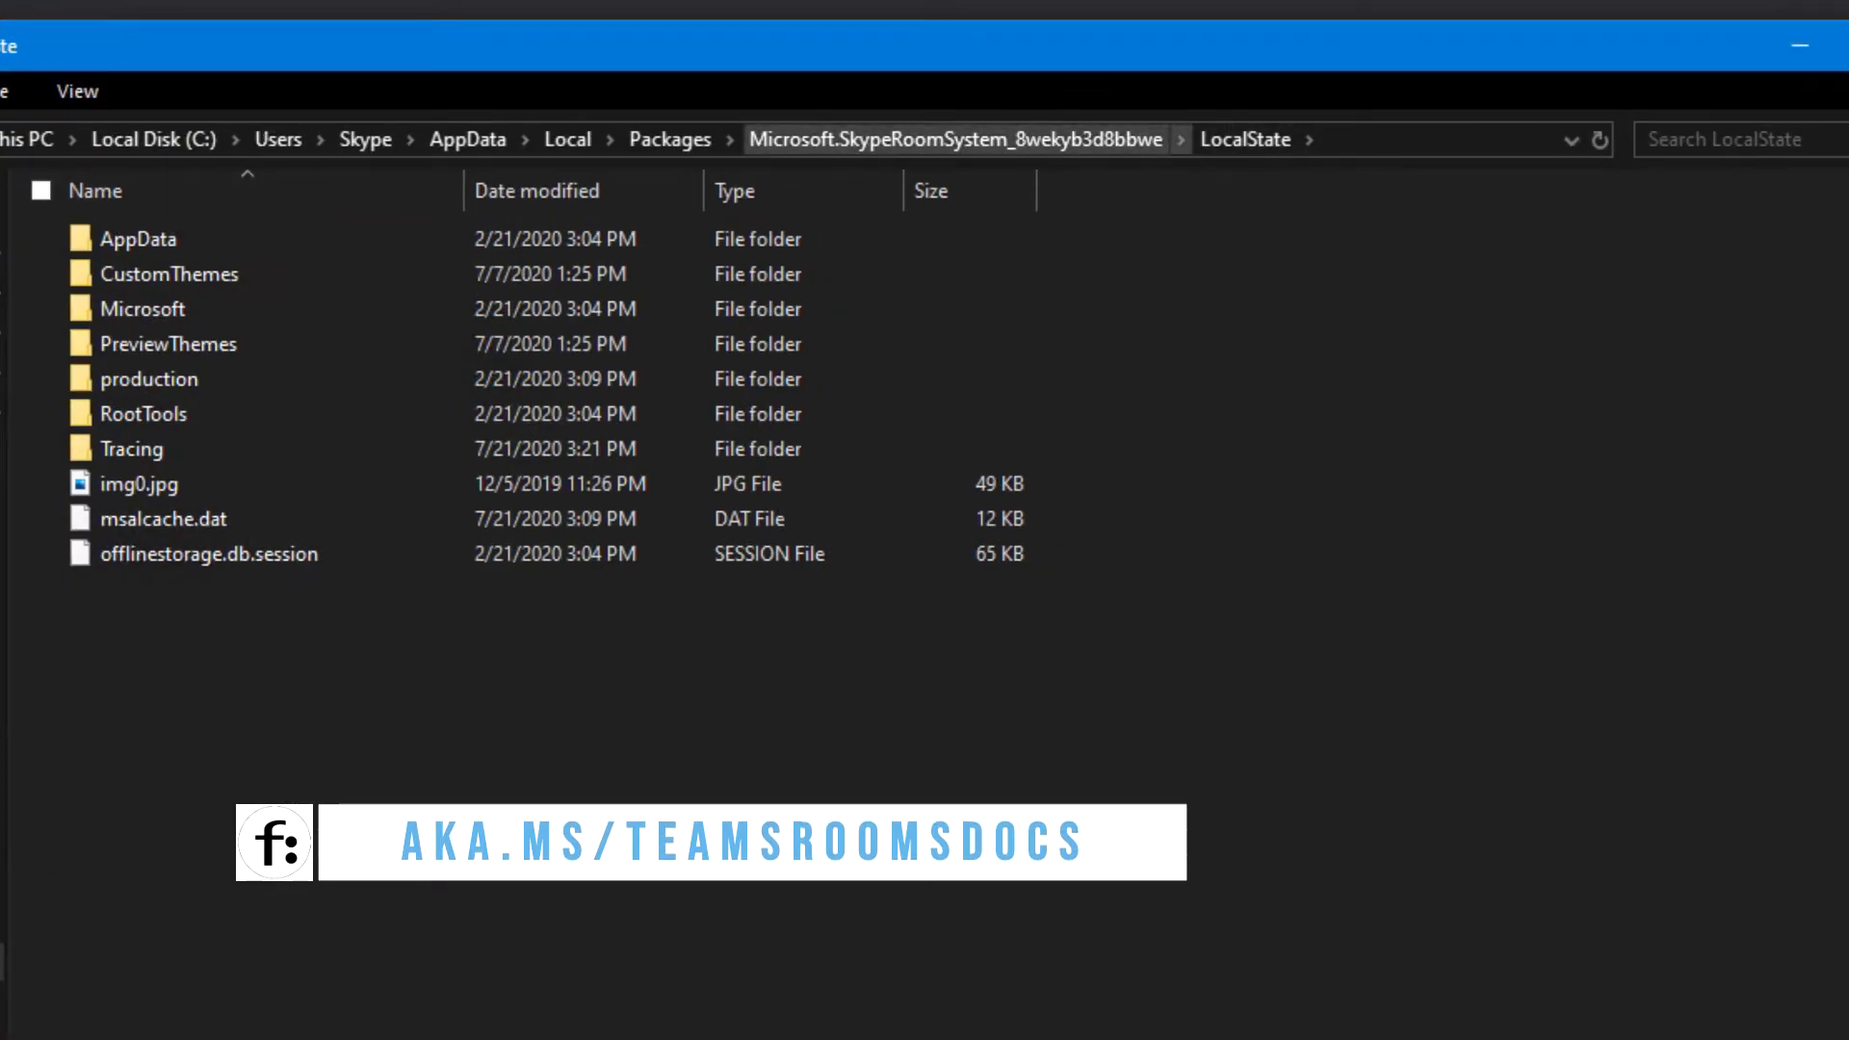
pyautogui.moveTo(5, 674); pyautogui.dragTo(326, 714)
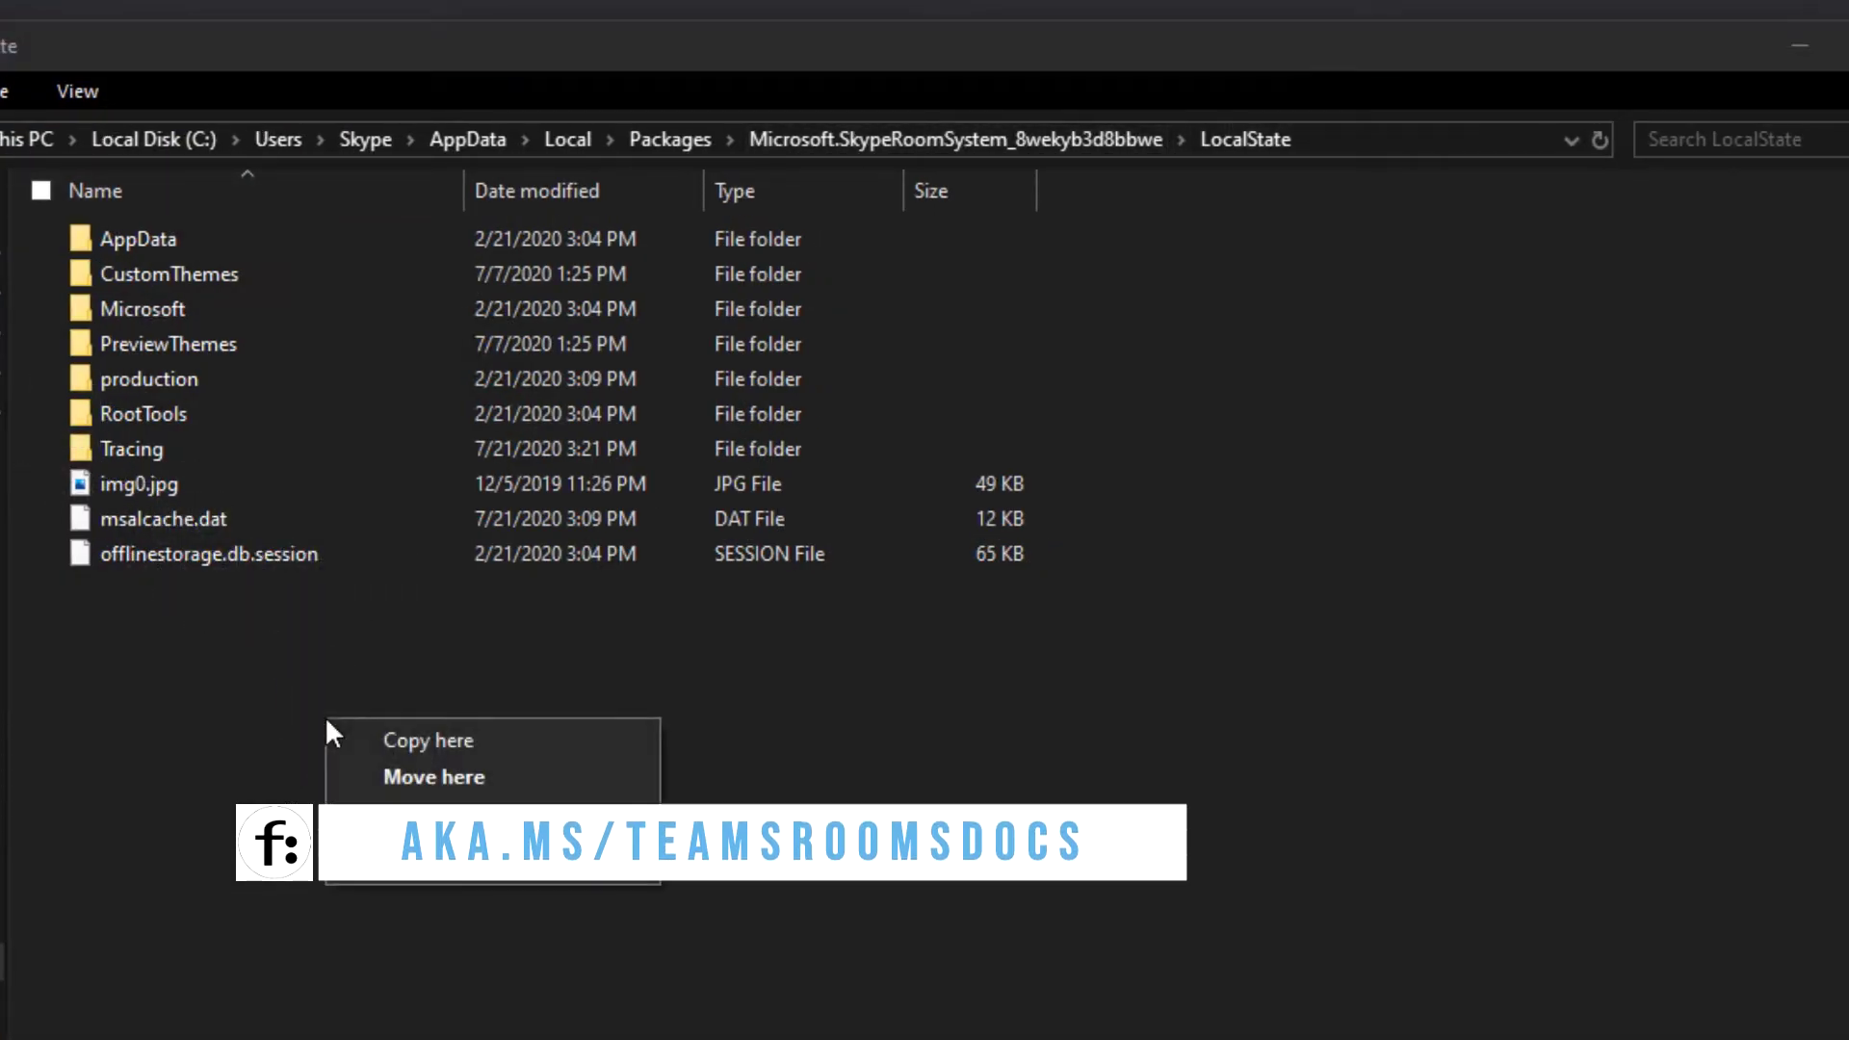
pyautogui.click(497, 753)
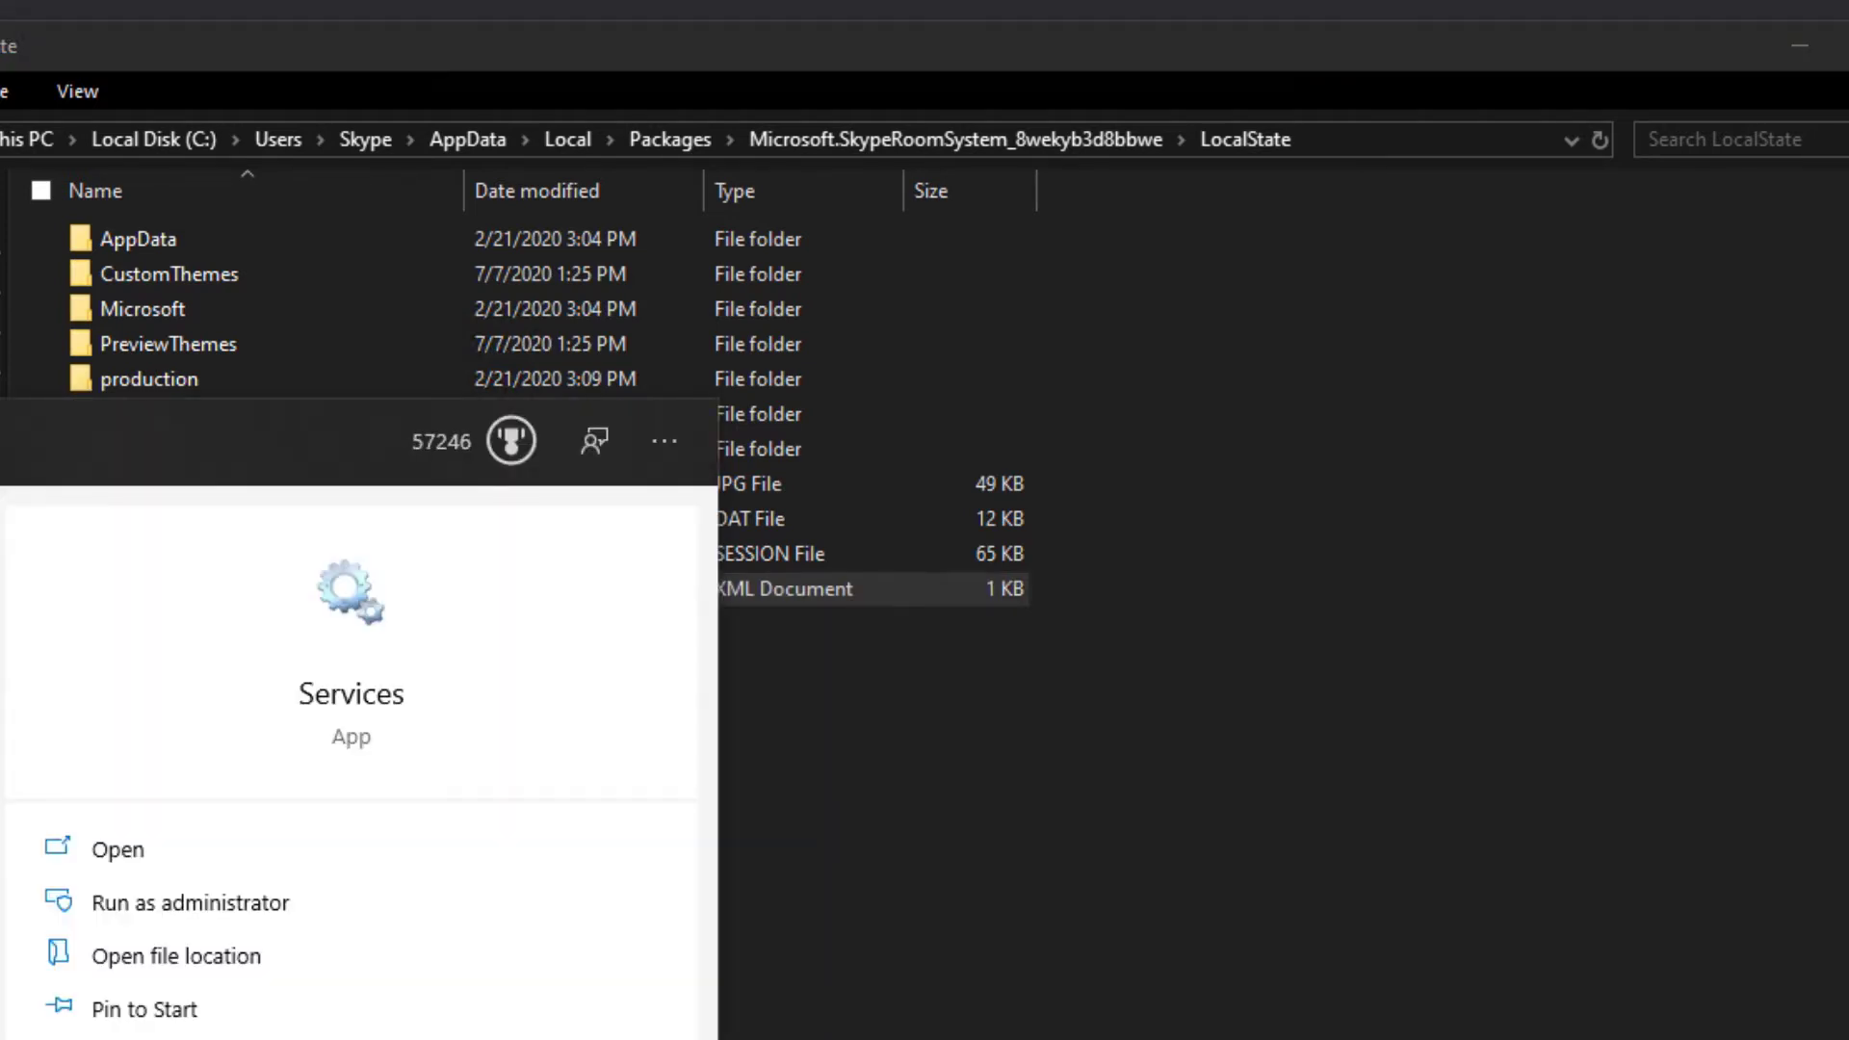
# Launch Services from Start search and type to jump through the service list
pyautogui.press('Return')
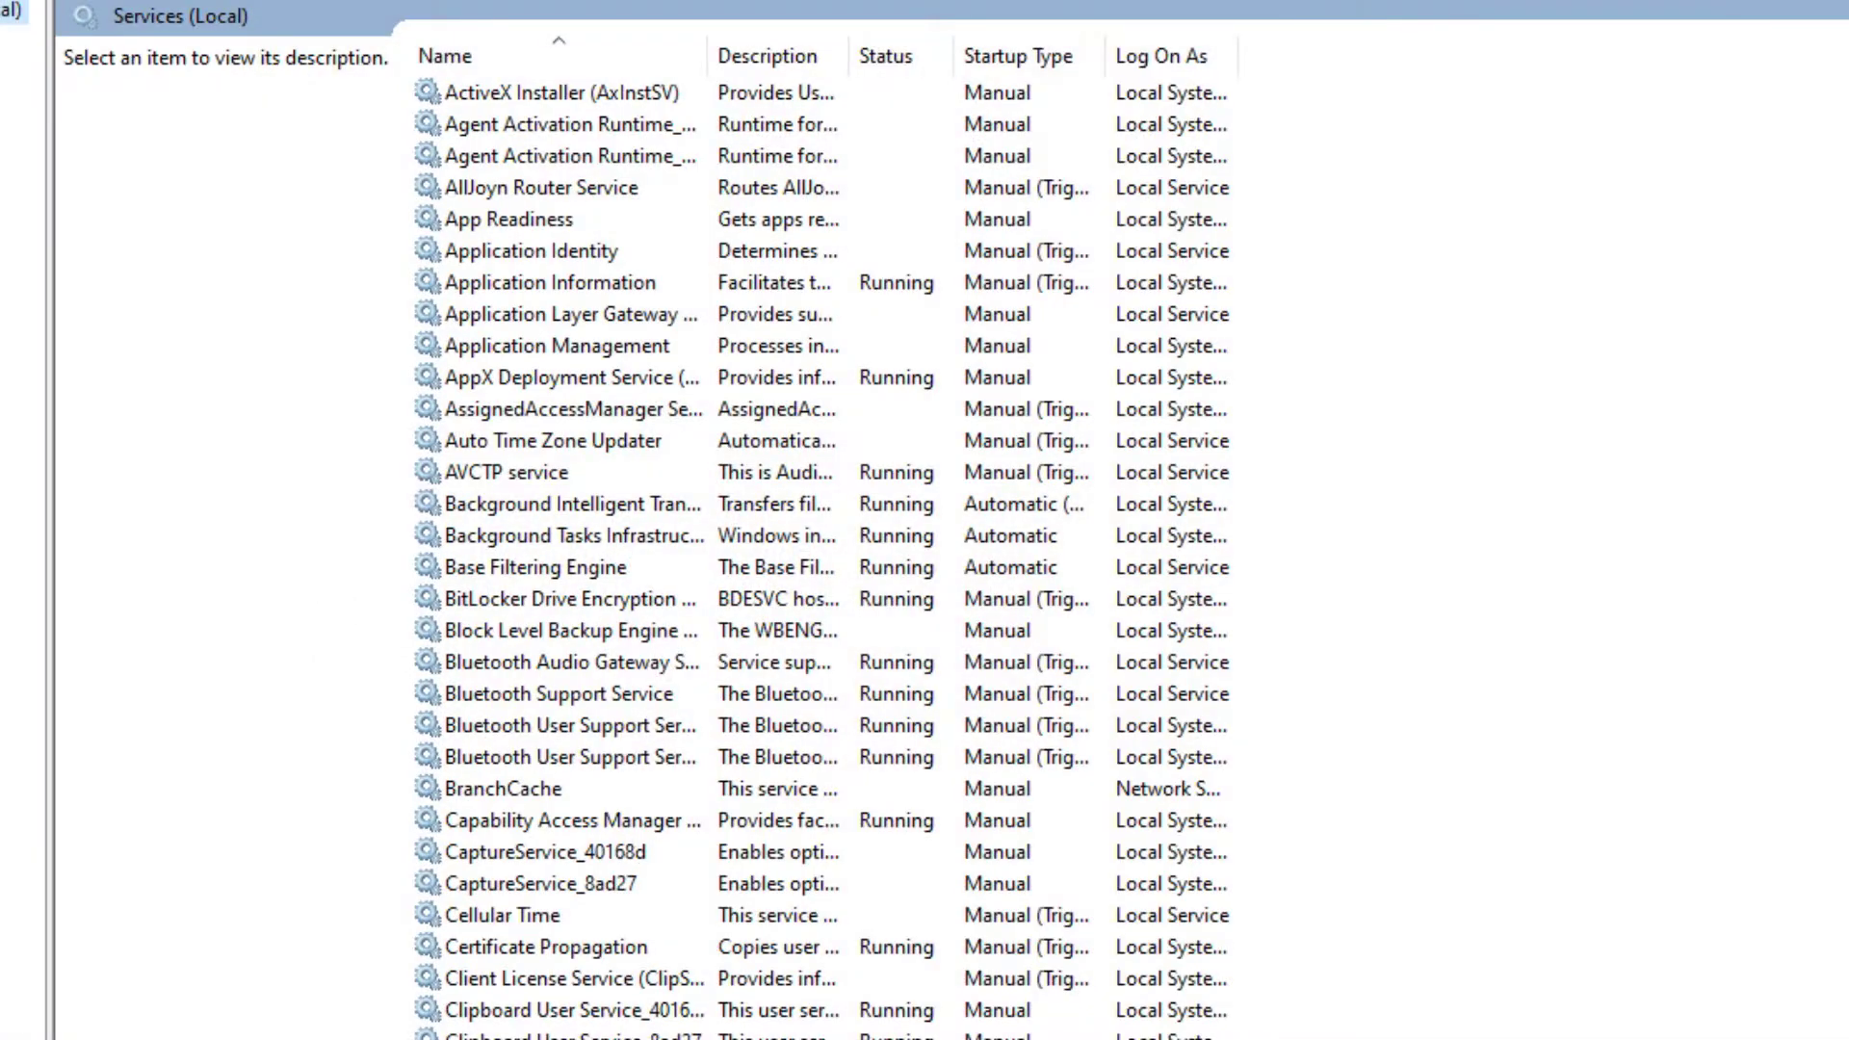
pyautogui.write('cng')
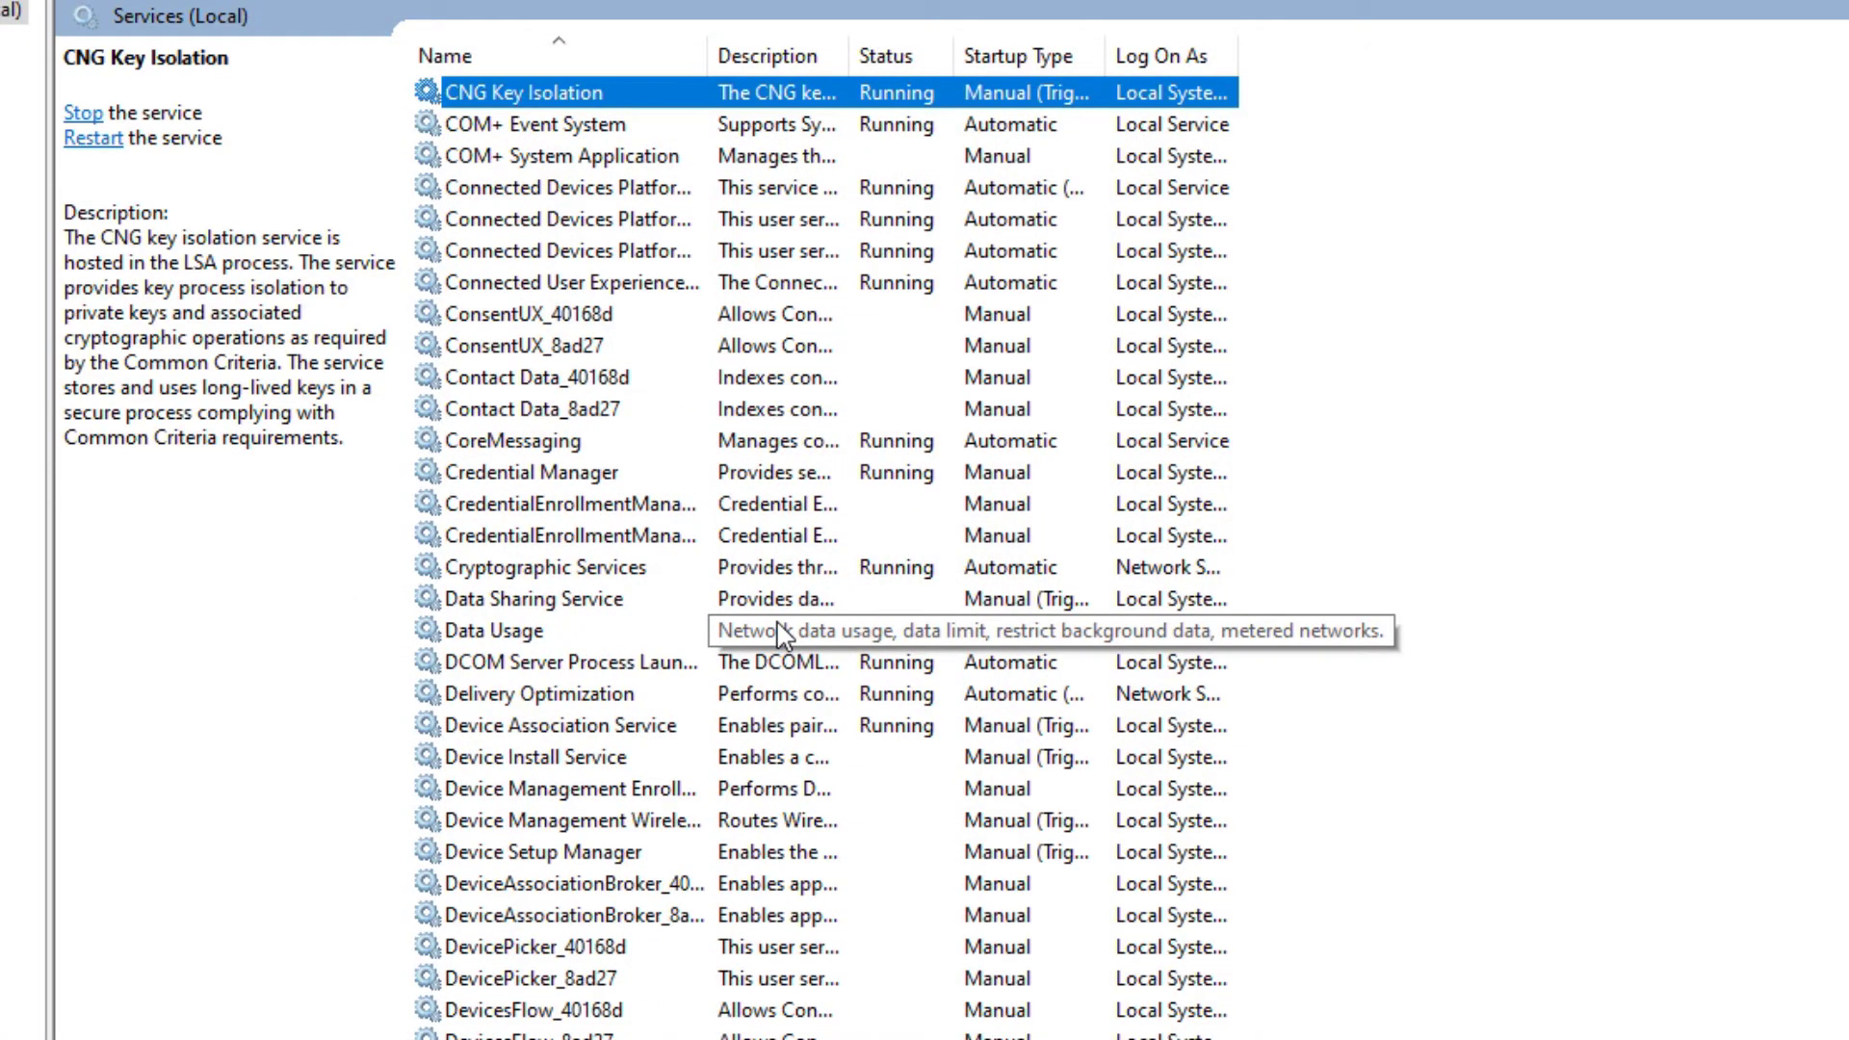
pyautogui.write('win')
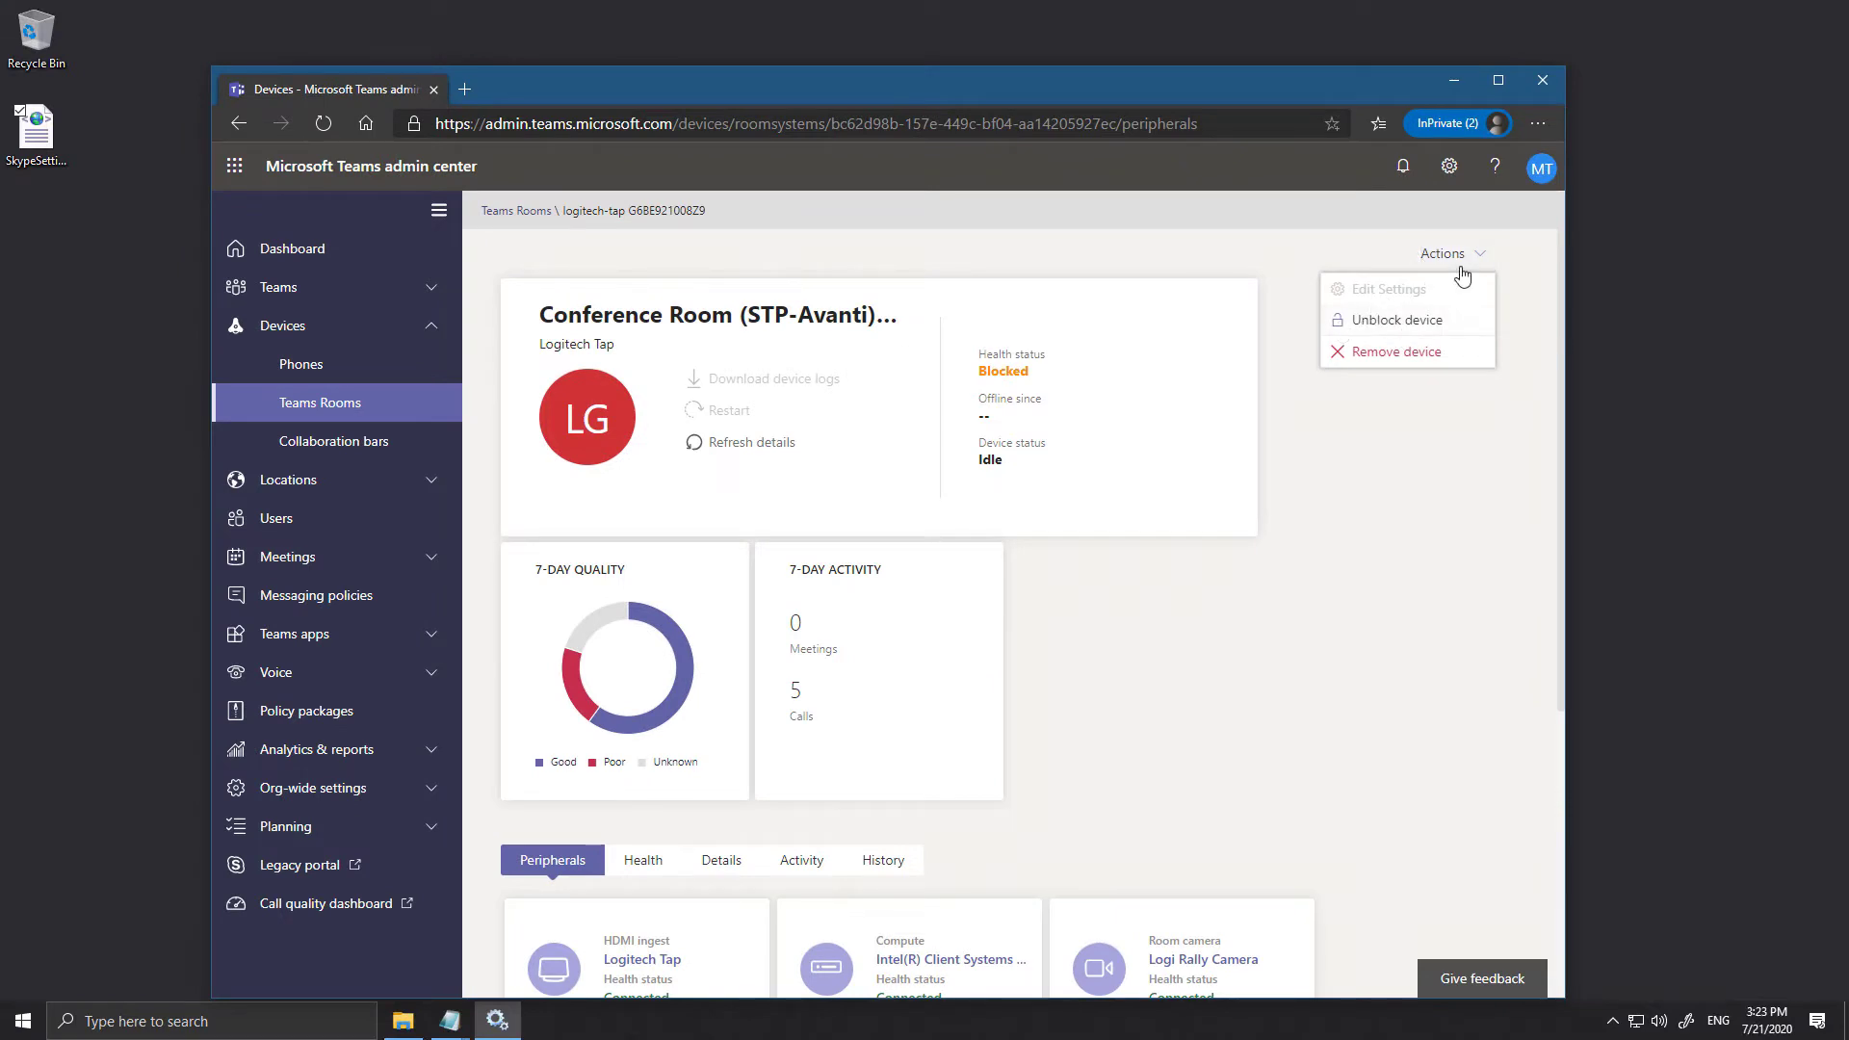
# Unblock the Conference Room device via Actions > Unblock device
pyautogui.click(1453, 256)
pyautogui.click(1425, 252)
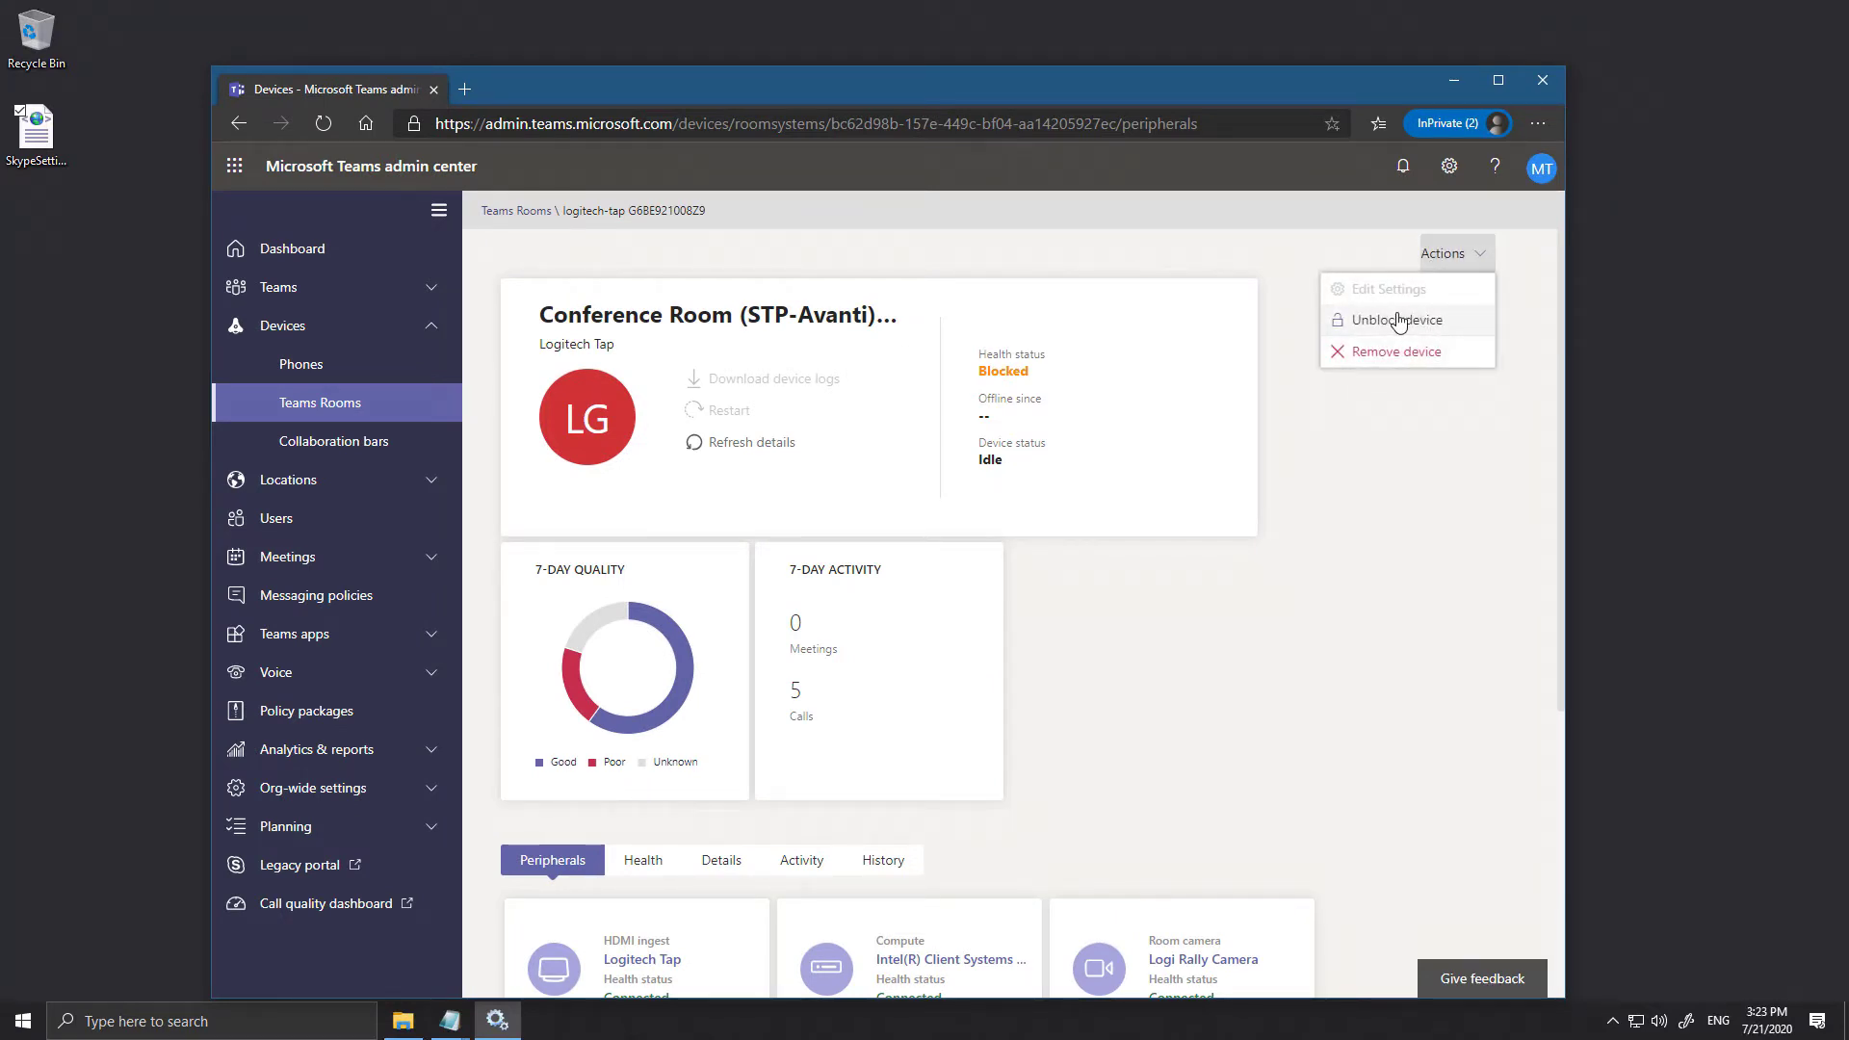
pyautogui.click(1398, 321)
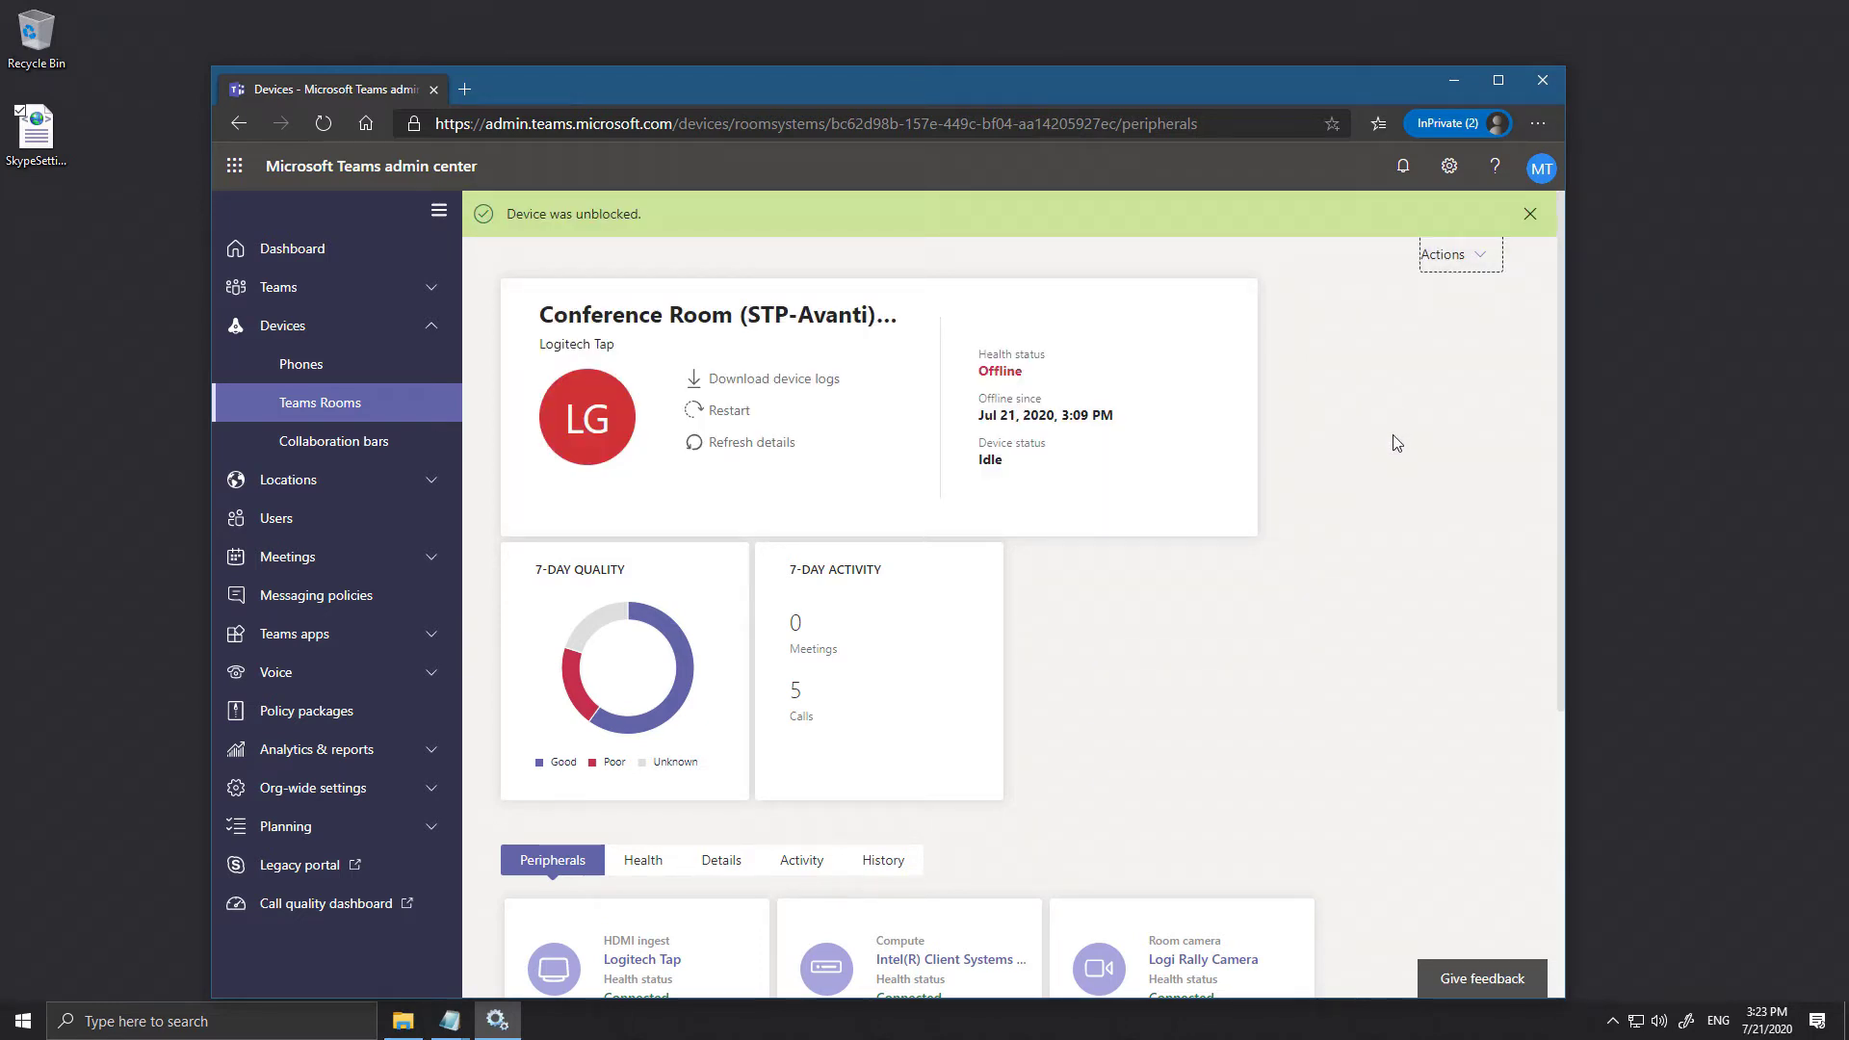
pyautogui.click(438, 1022)
# Highlight the agent log's repeated Unauthorized fetch errors, then close Notepad to reveal Services
pyautogui.click(317, 939)
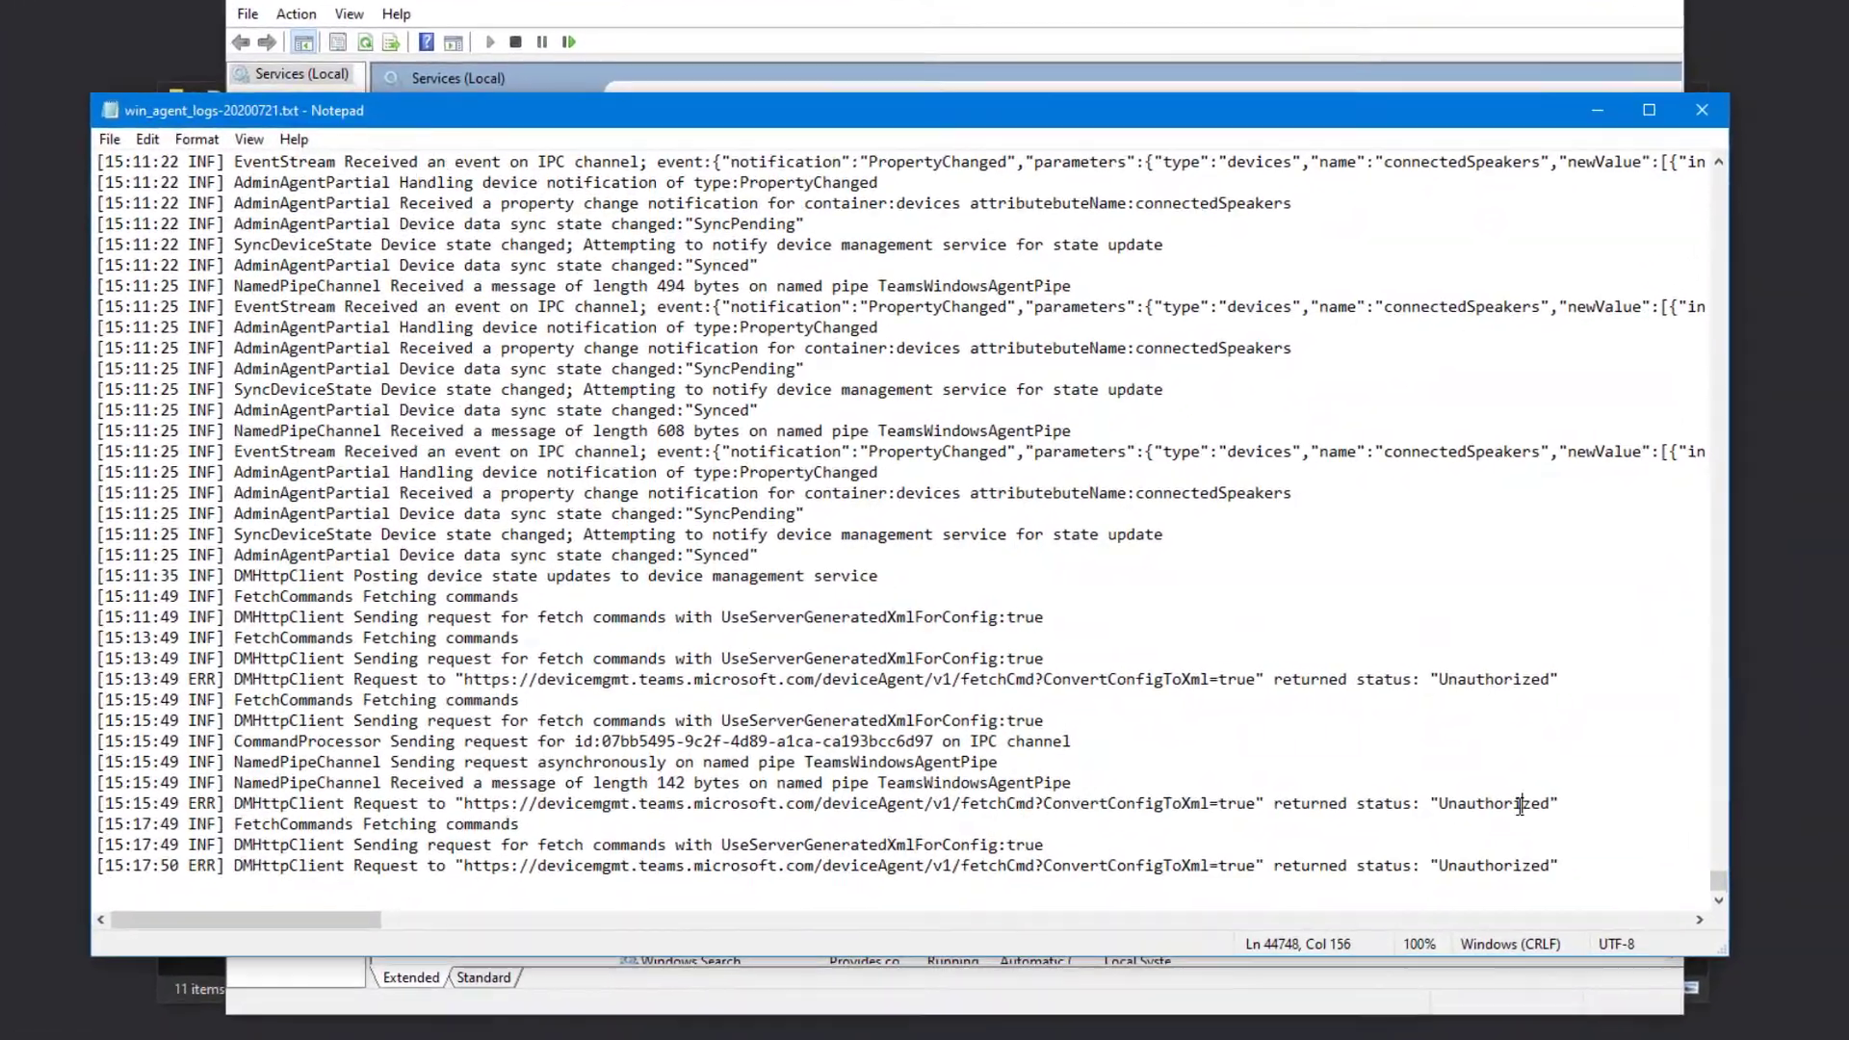
pyautogui.doubleClick(1364, 772)
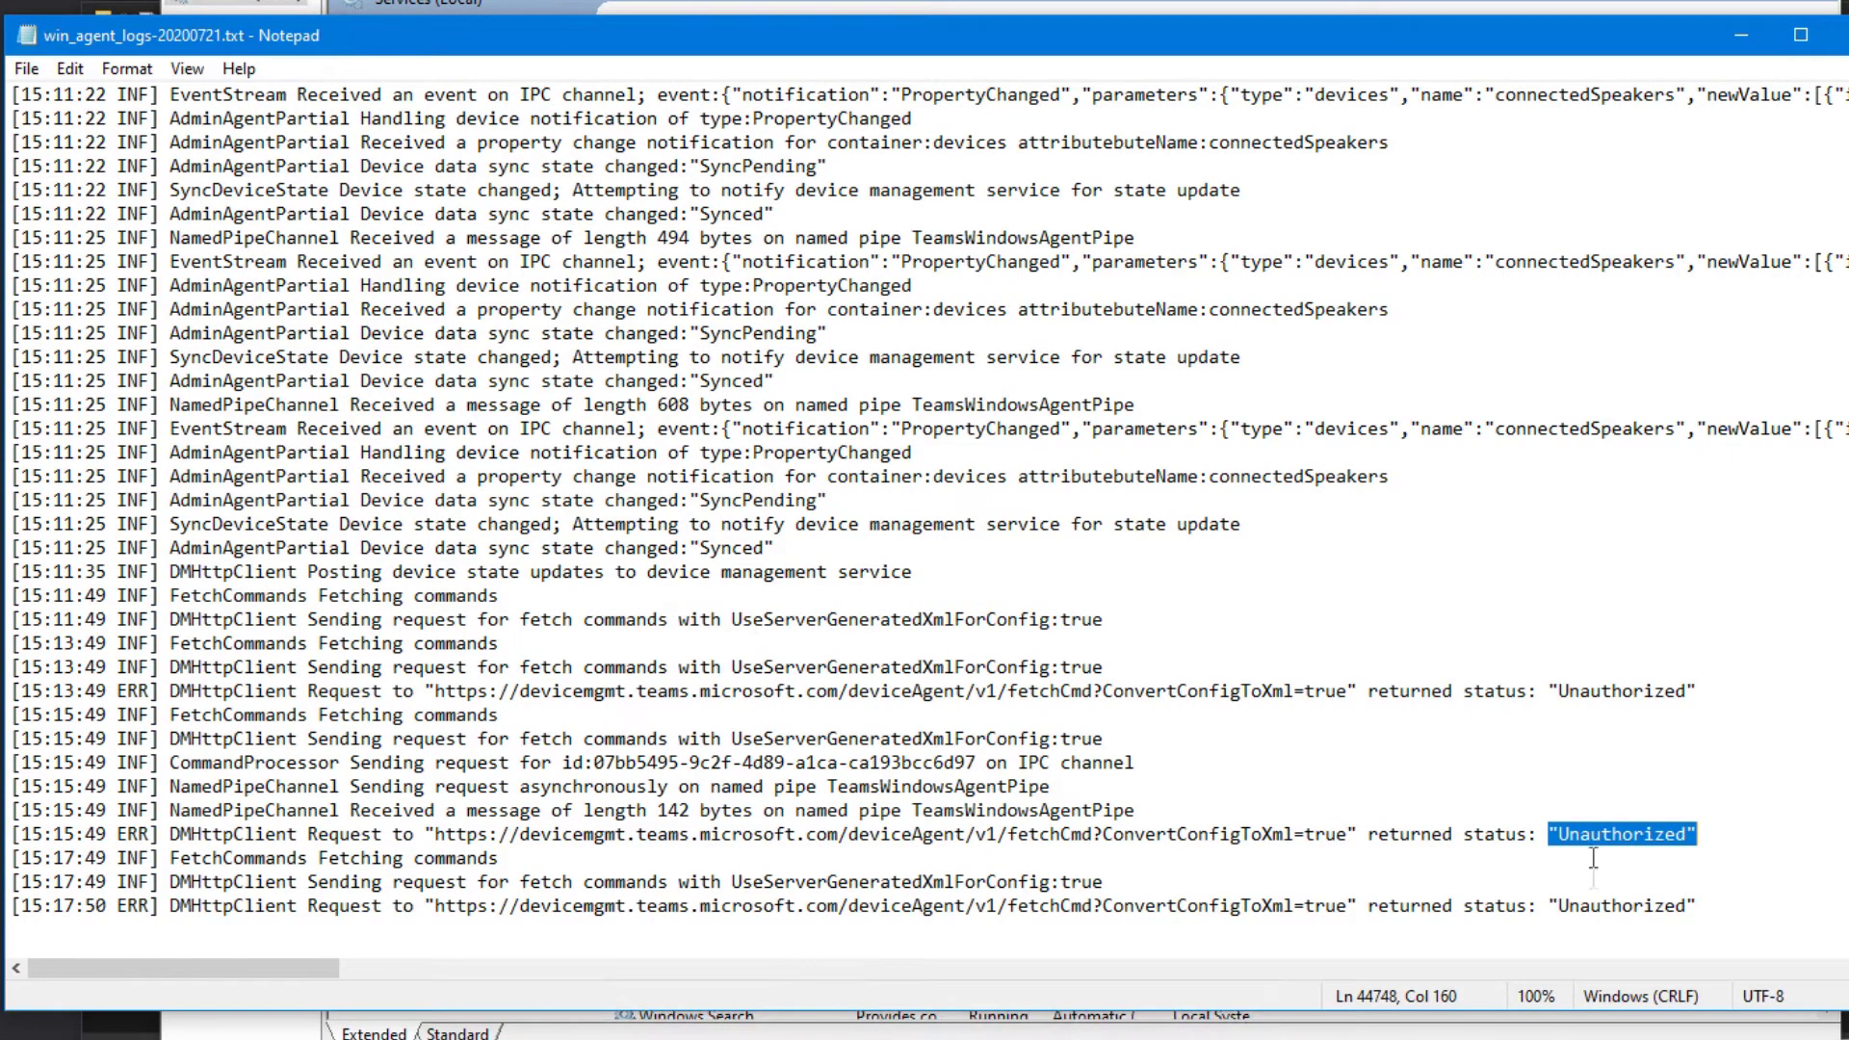
pyautogui.moveTo(11, 738); pyautogui.dragTo(1189, 924)
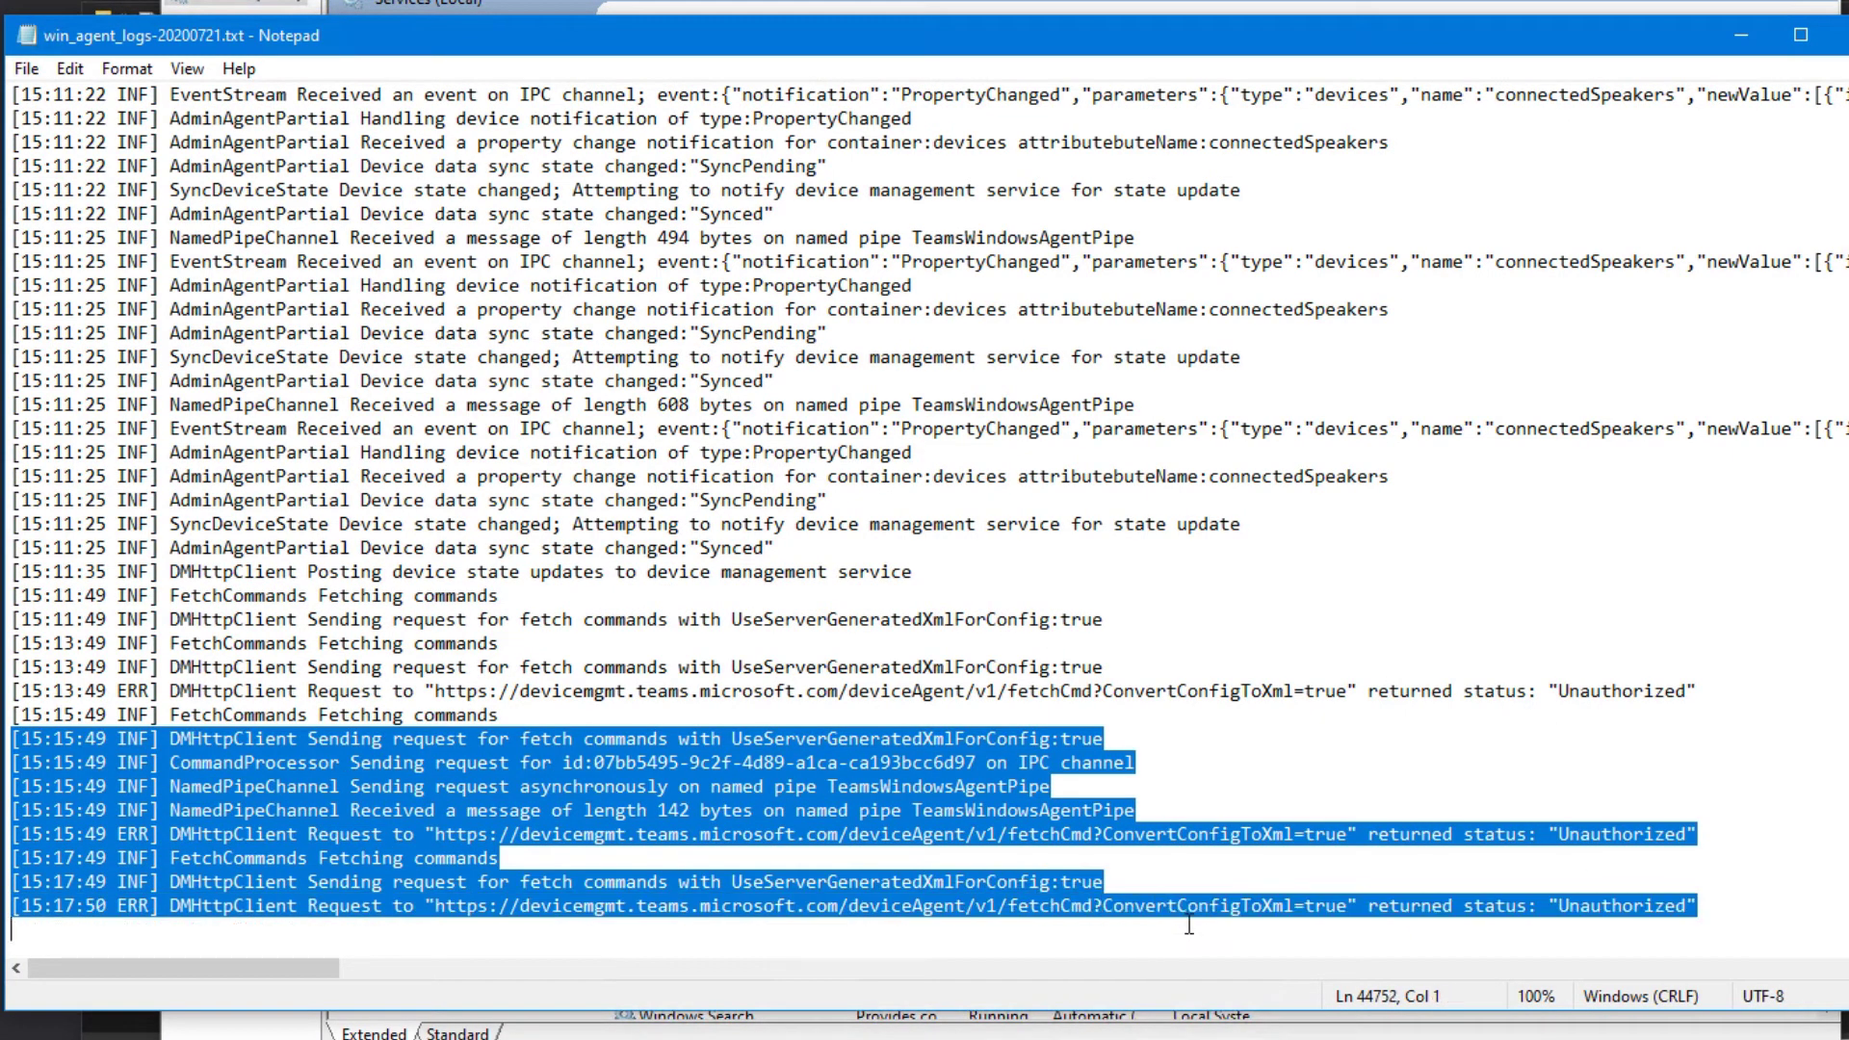
pyautogui.doubleClick(1671, 835)
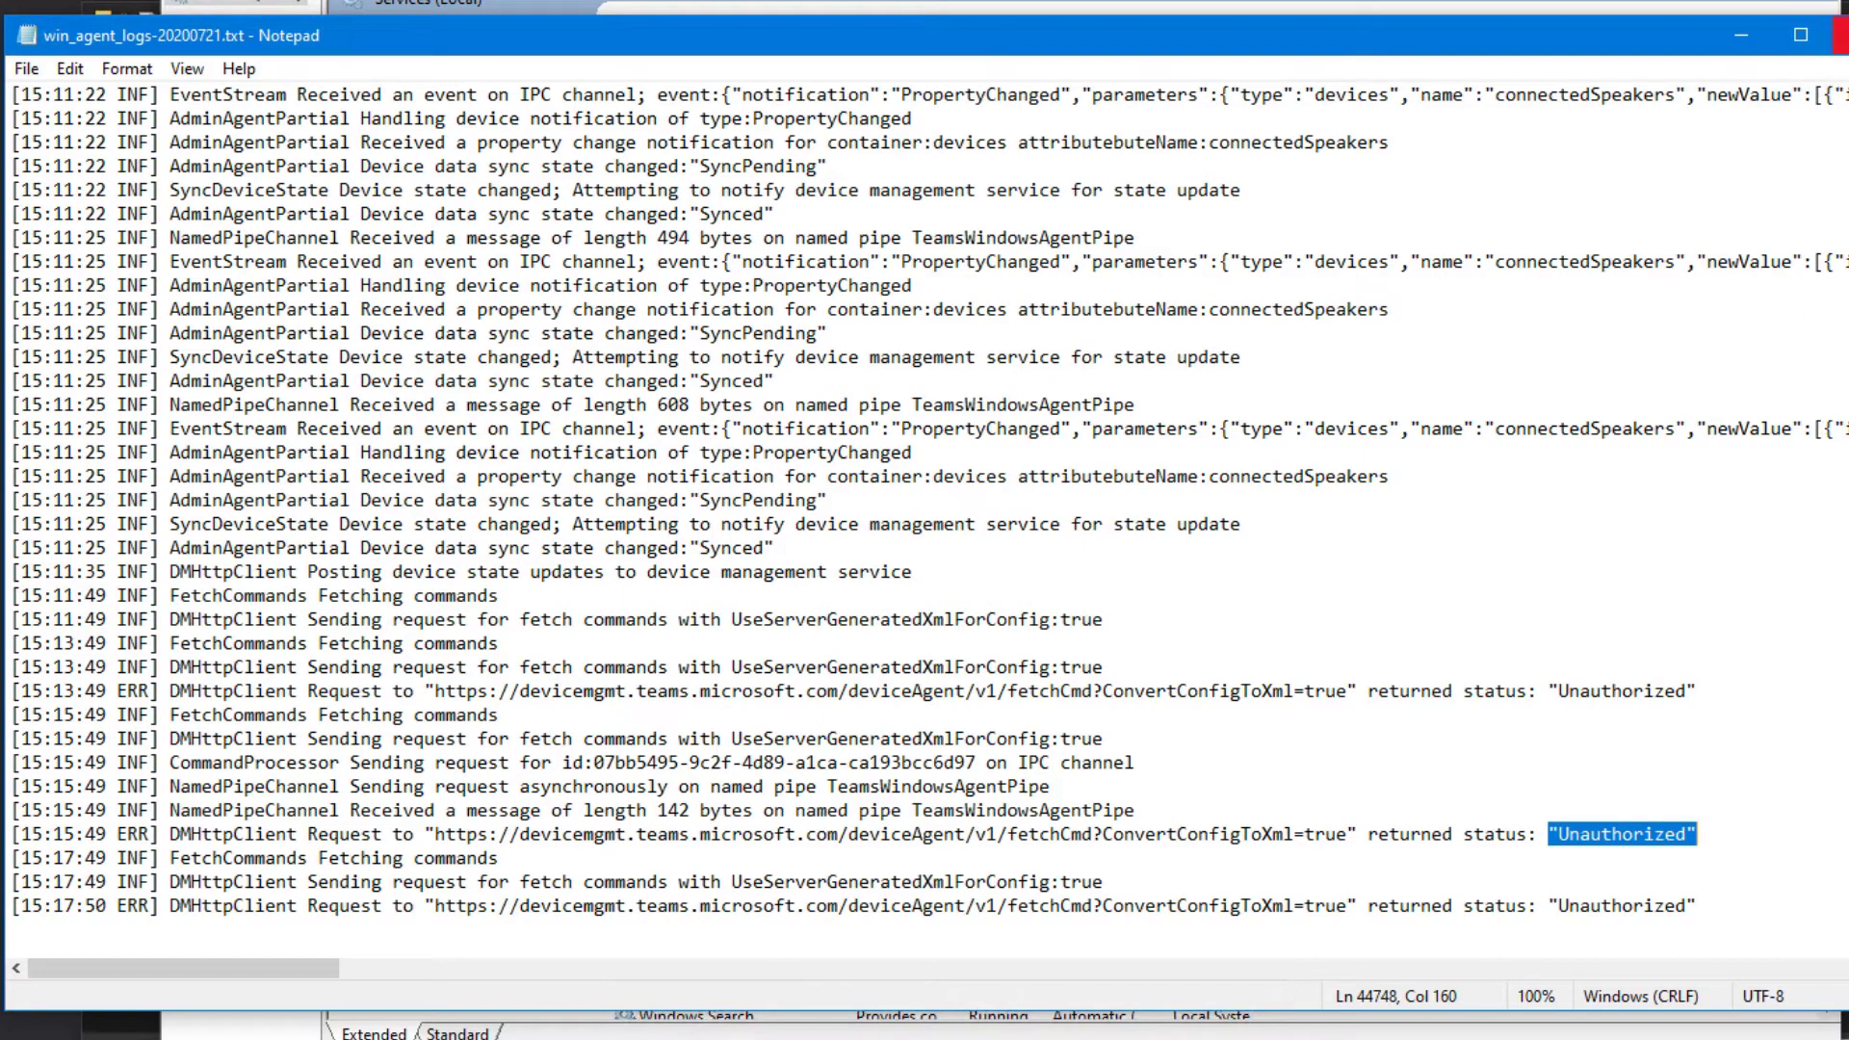
pyautogui.hotkey('alt', 'F4')
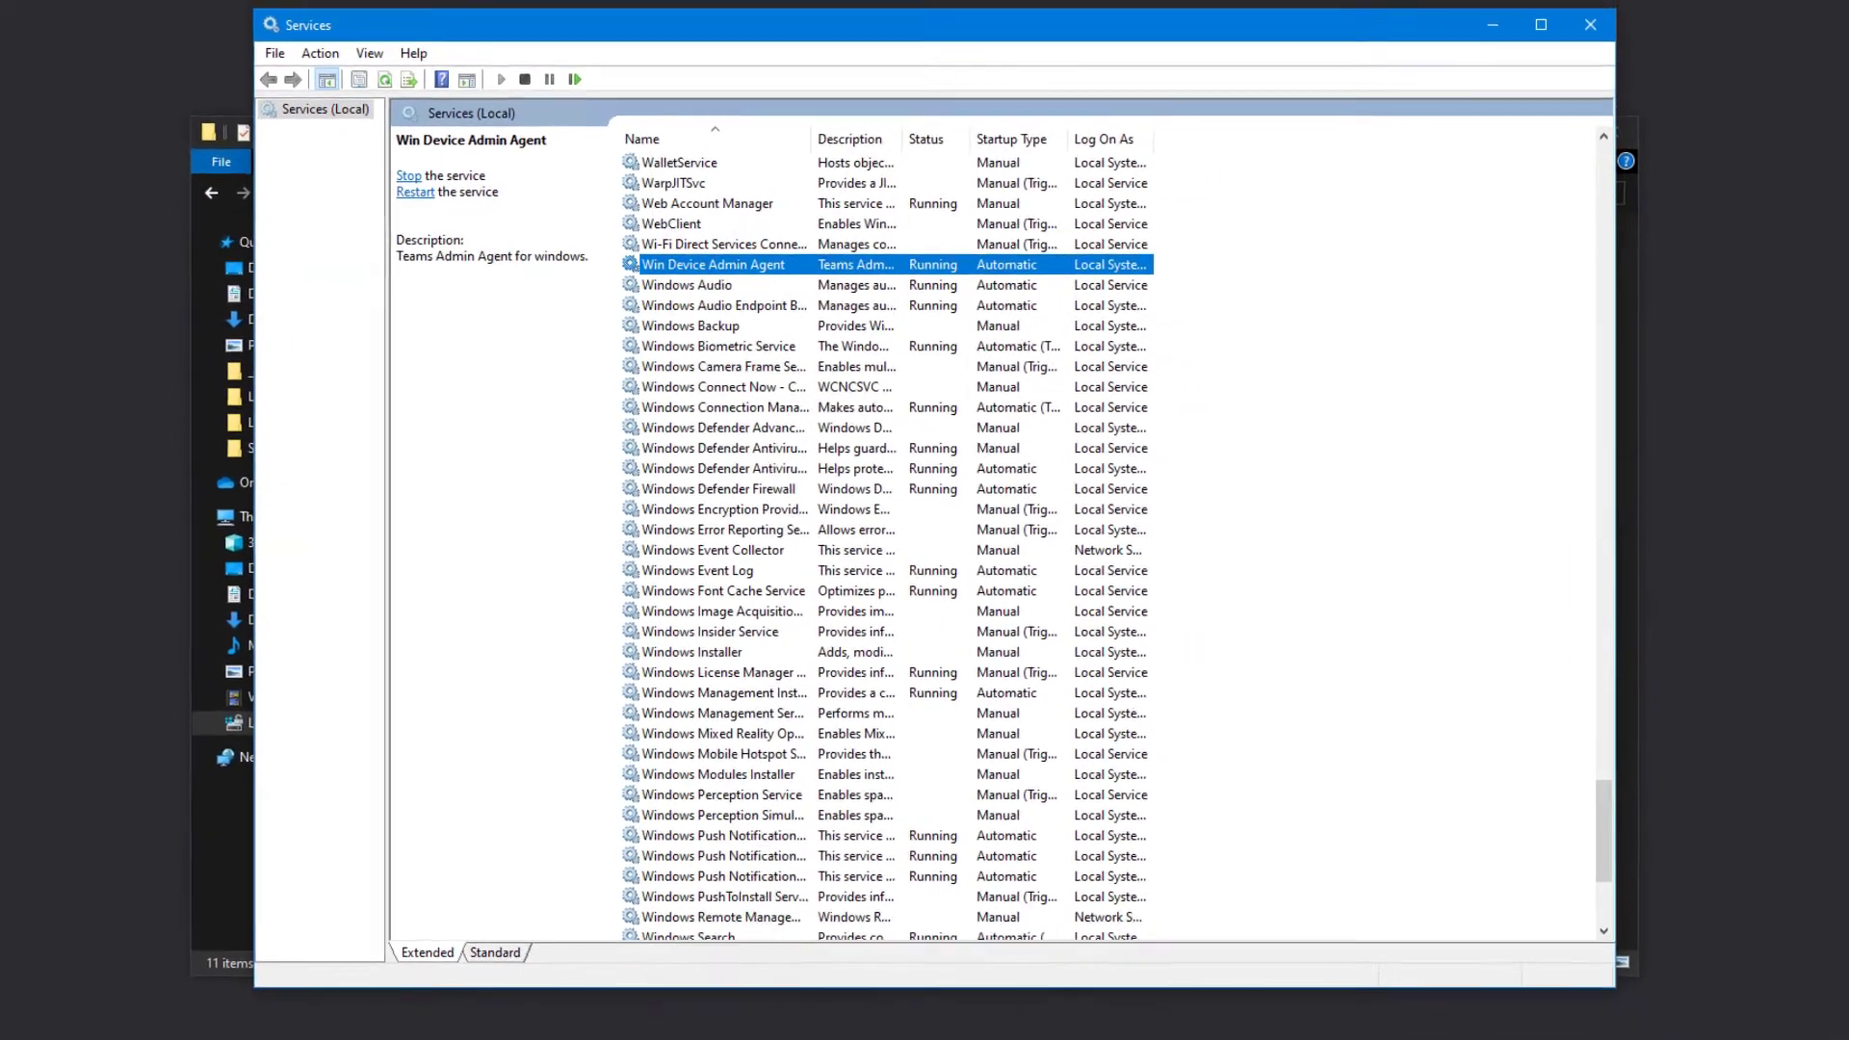
pyautogui.click(11, 1029)
# Restart the device and highlight the new 'TAC is disabled. Shutting down agent' log entry
pyautogui.click(10, 987)
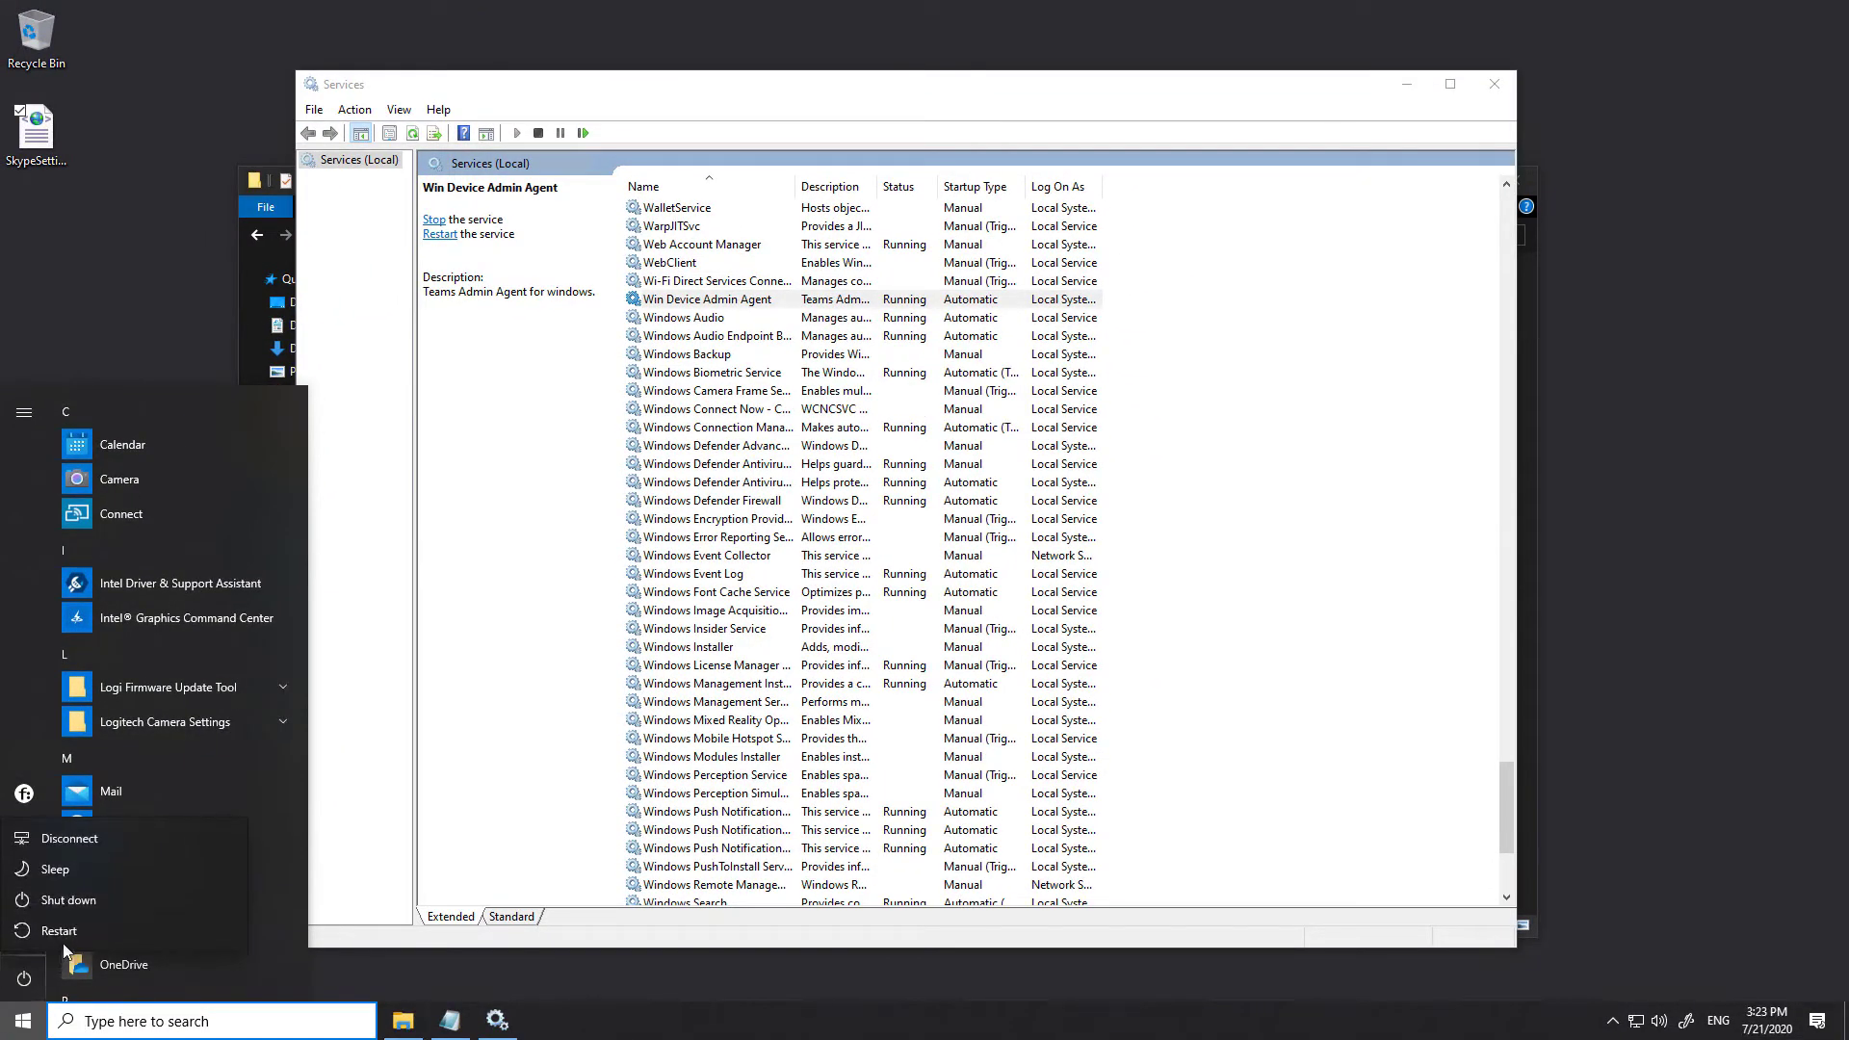
pyautogui.click(62, 940)
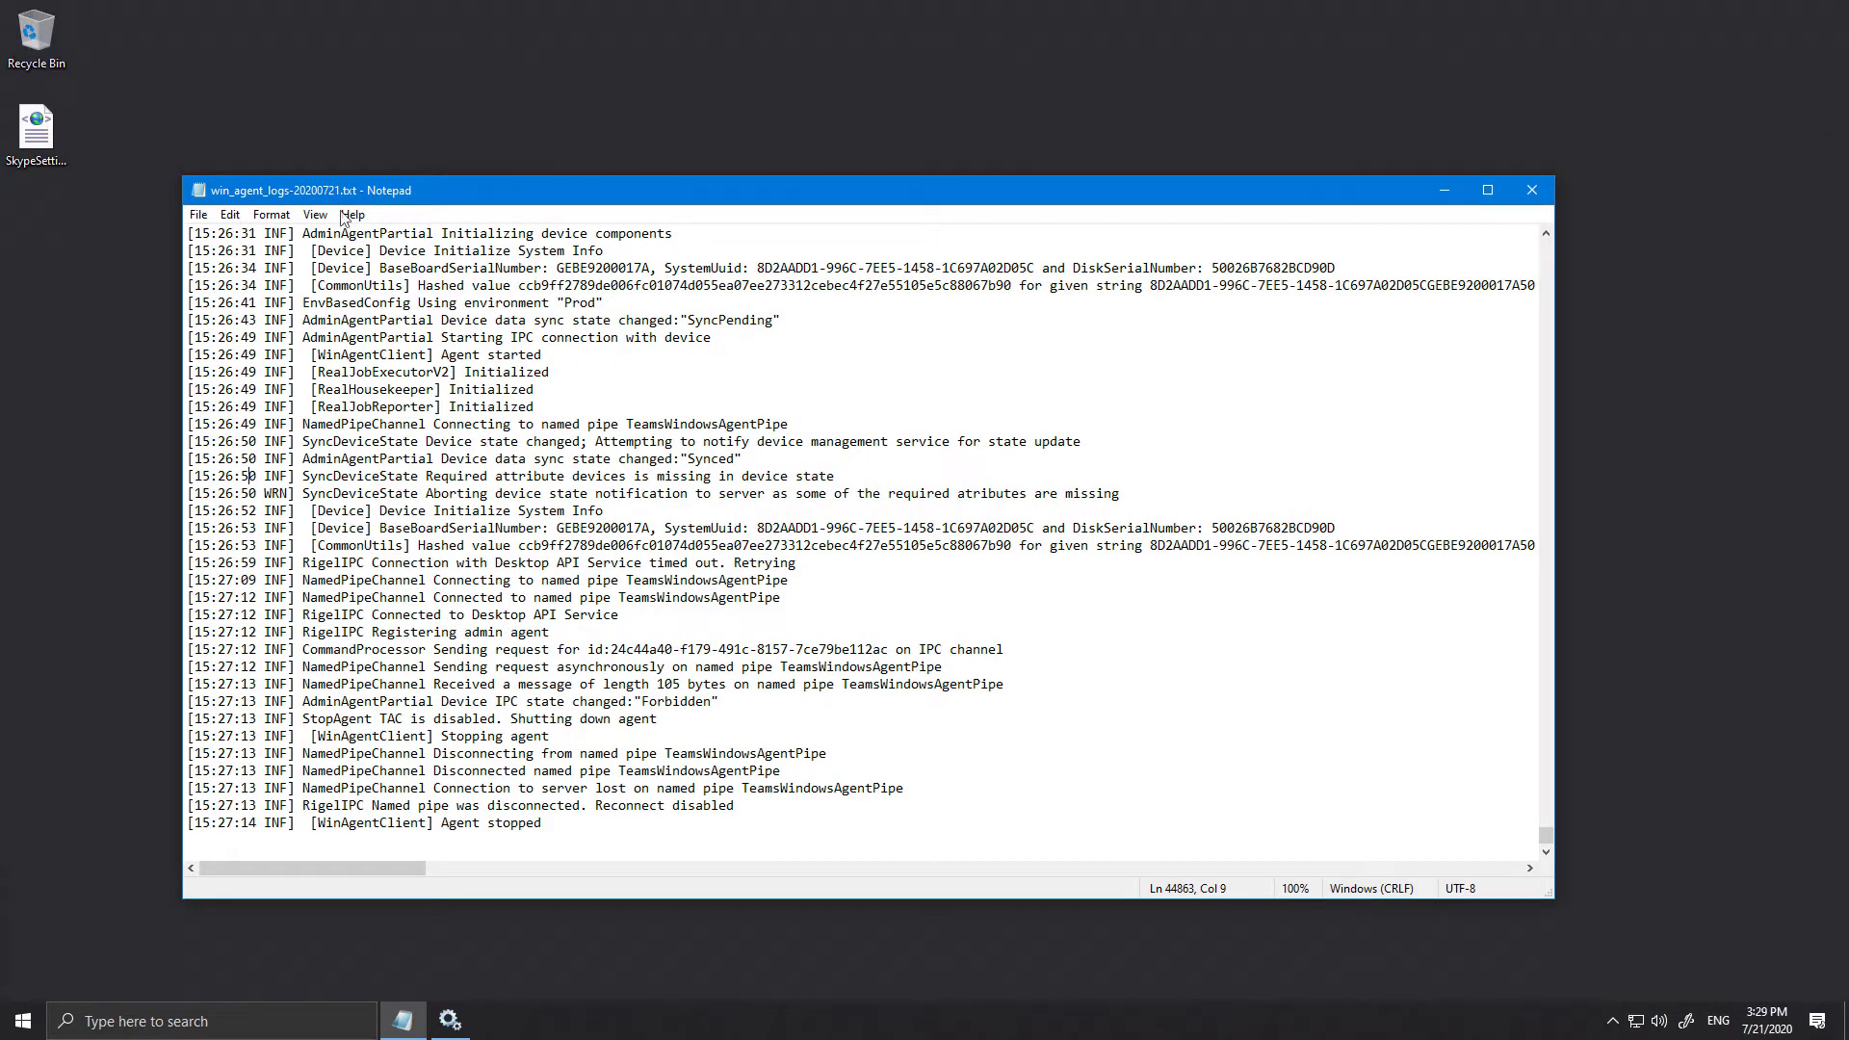
pyautogui.click(565, 650)
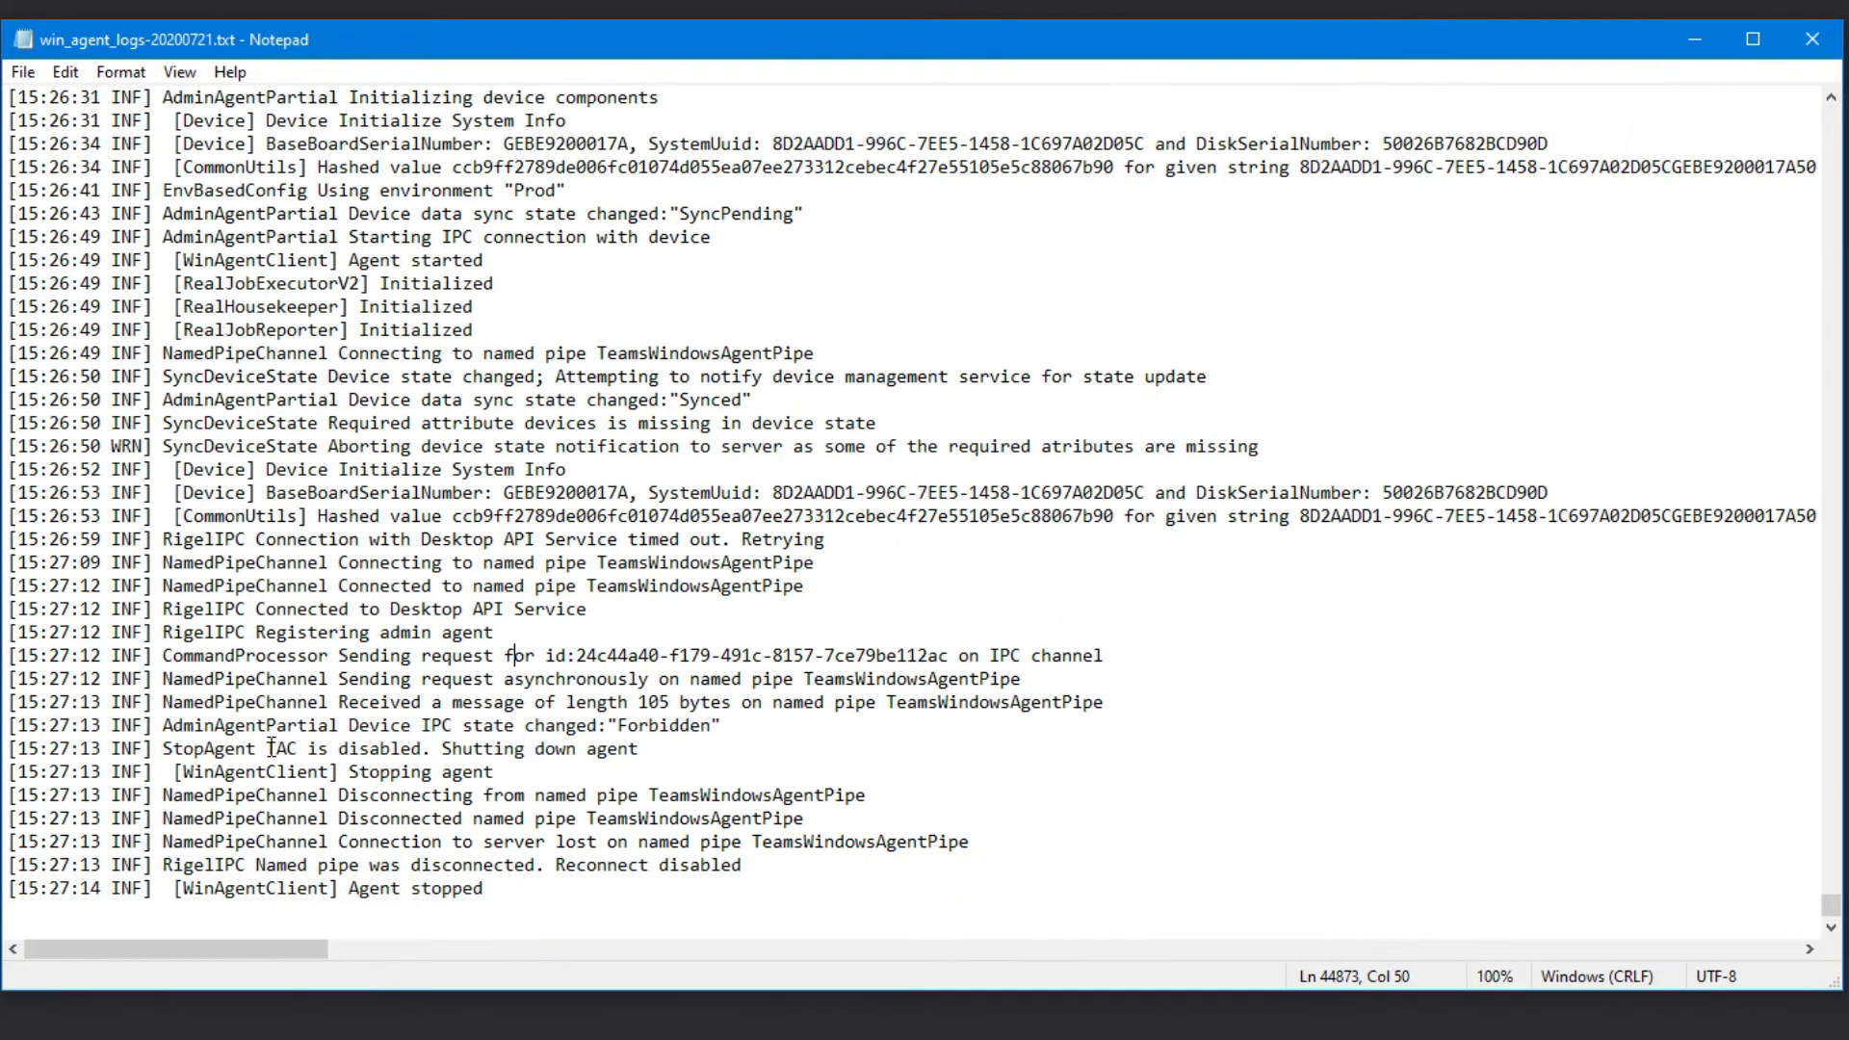
pyautogui.moveTo(271, 749); pyautogui.dragTo(743, 748)
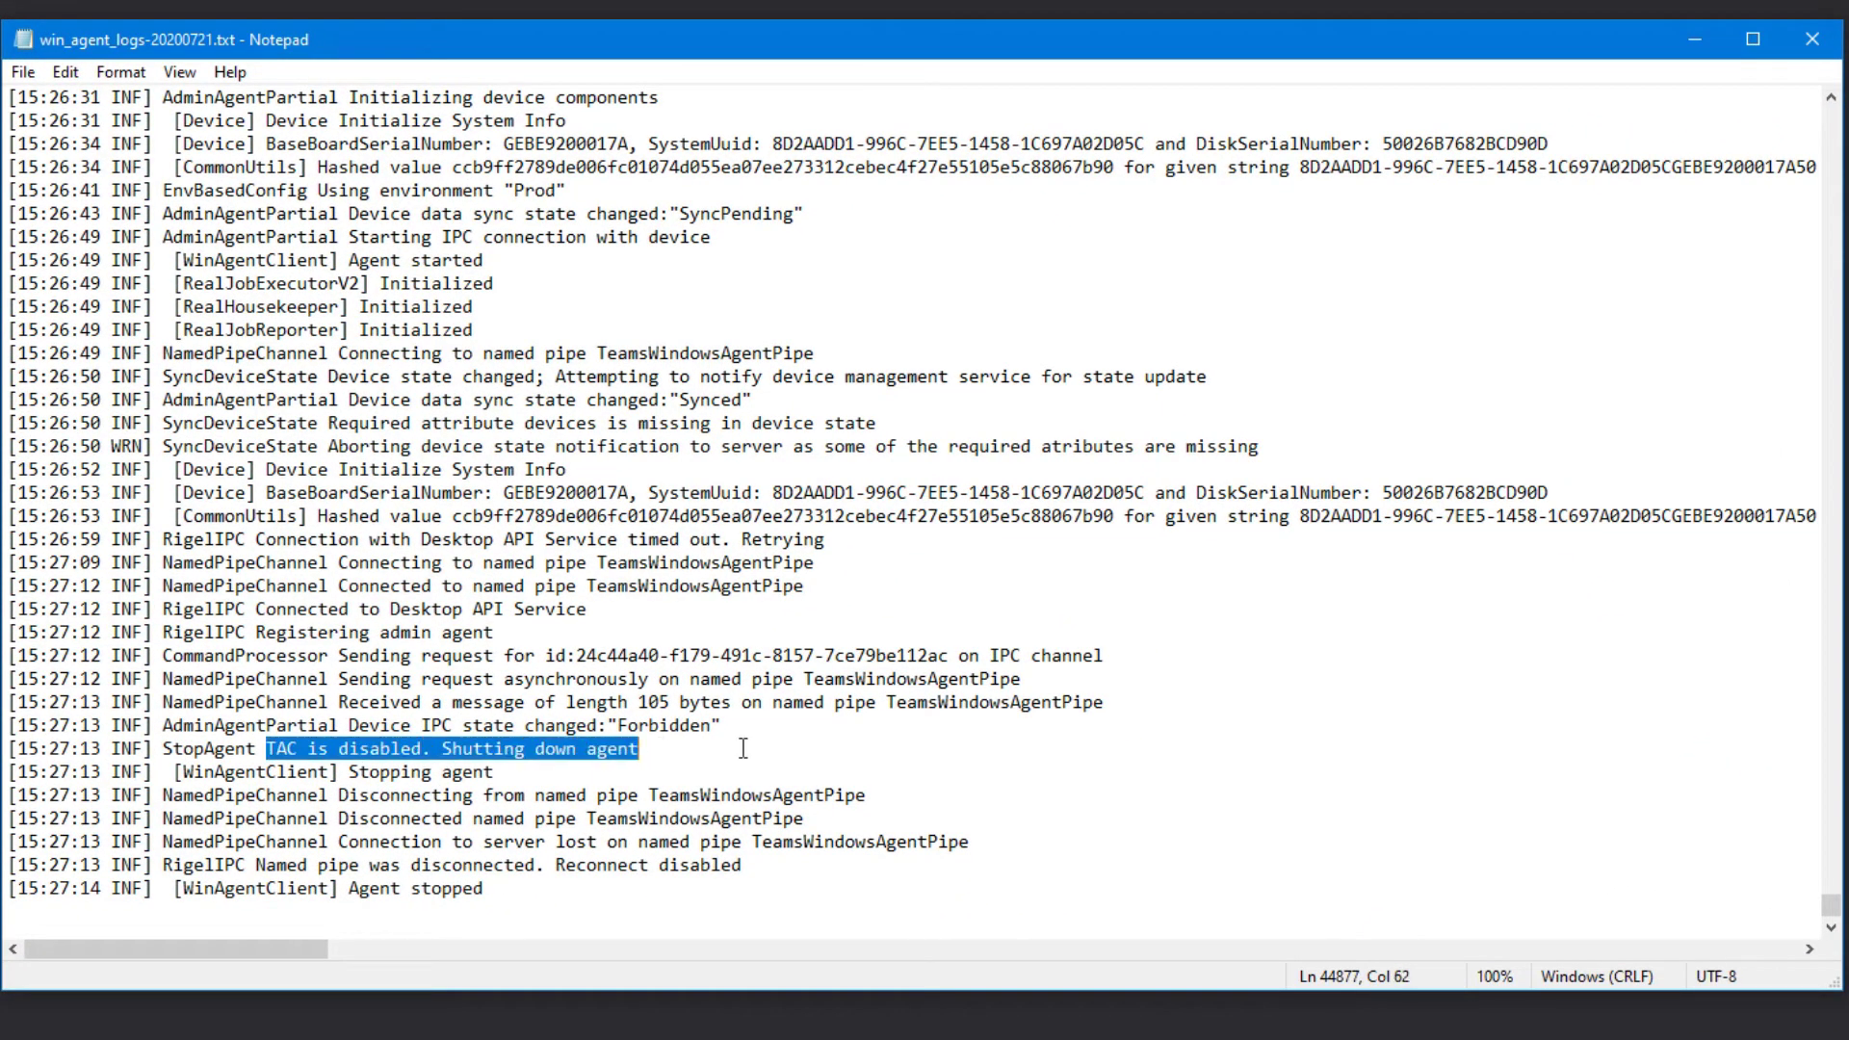
pyautogui.moveTo(269, 748); pyautogui.dragTo(164, 750)
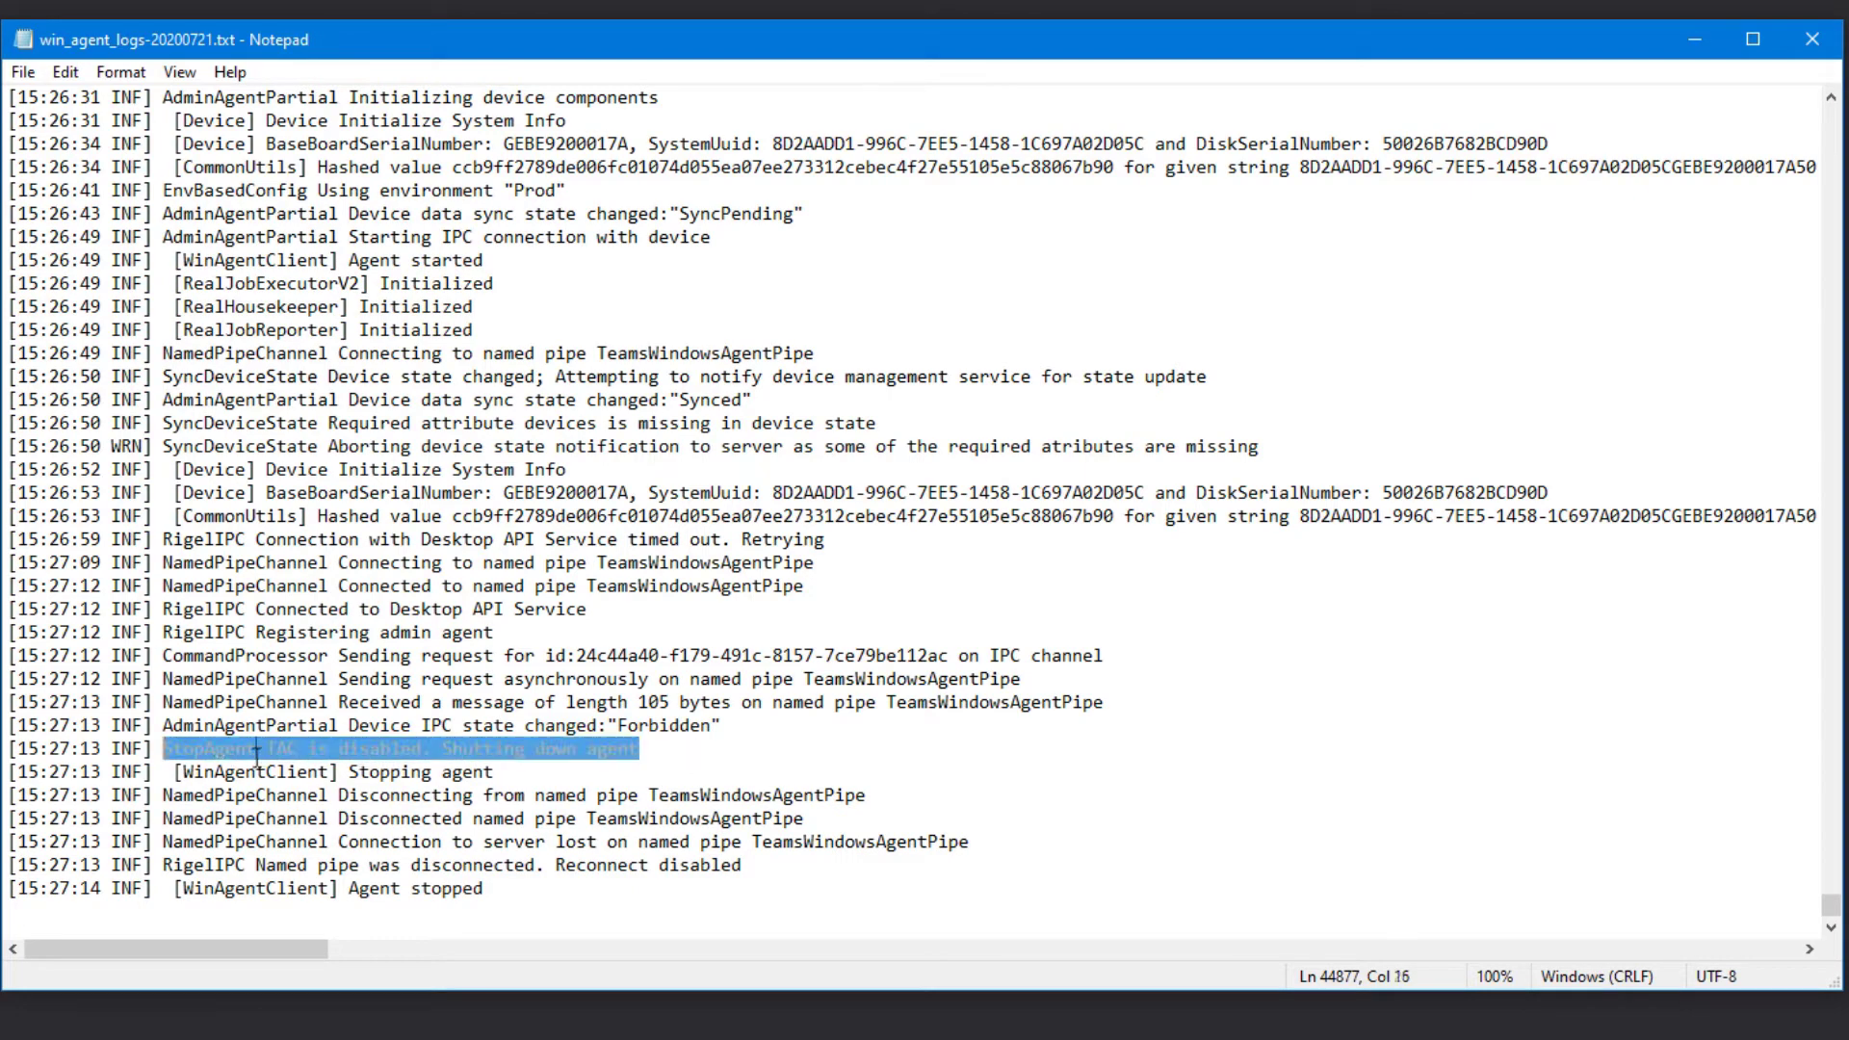
pyautogui.click(349, 888)
# Select the 'Agent stopped' log line, then confirm Win Device Admin Agent isn't running in Services
pyautogui.moveTo(350, 888); pyautogui.dragTo(589, 893)
pyautogui.press('End')
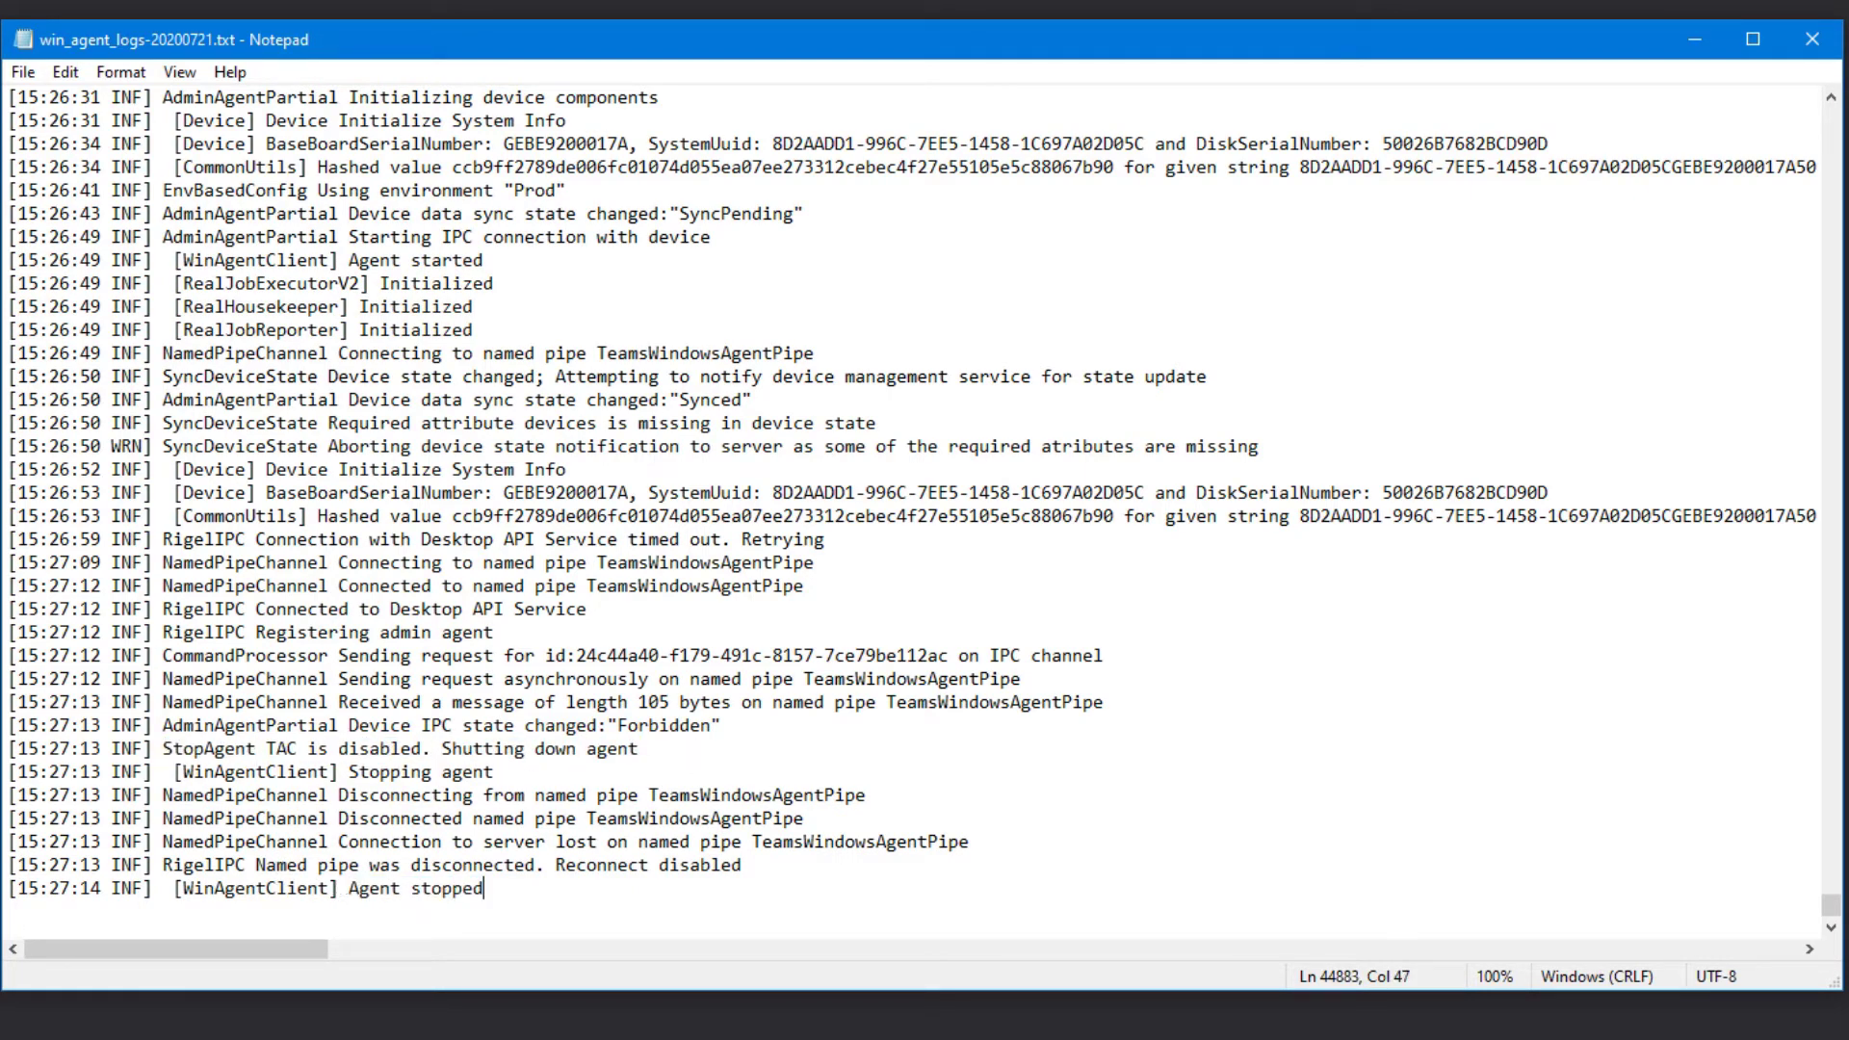
pyautogui.hotkey('alt', 'Tab')
pyautogui.click(690, 750)
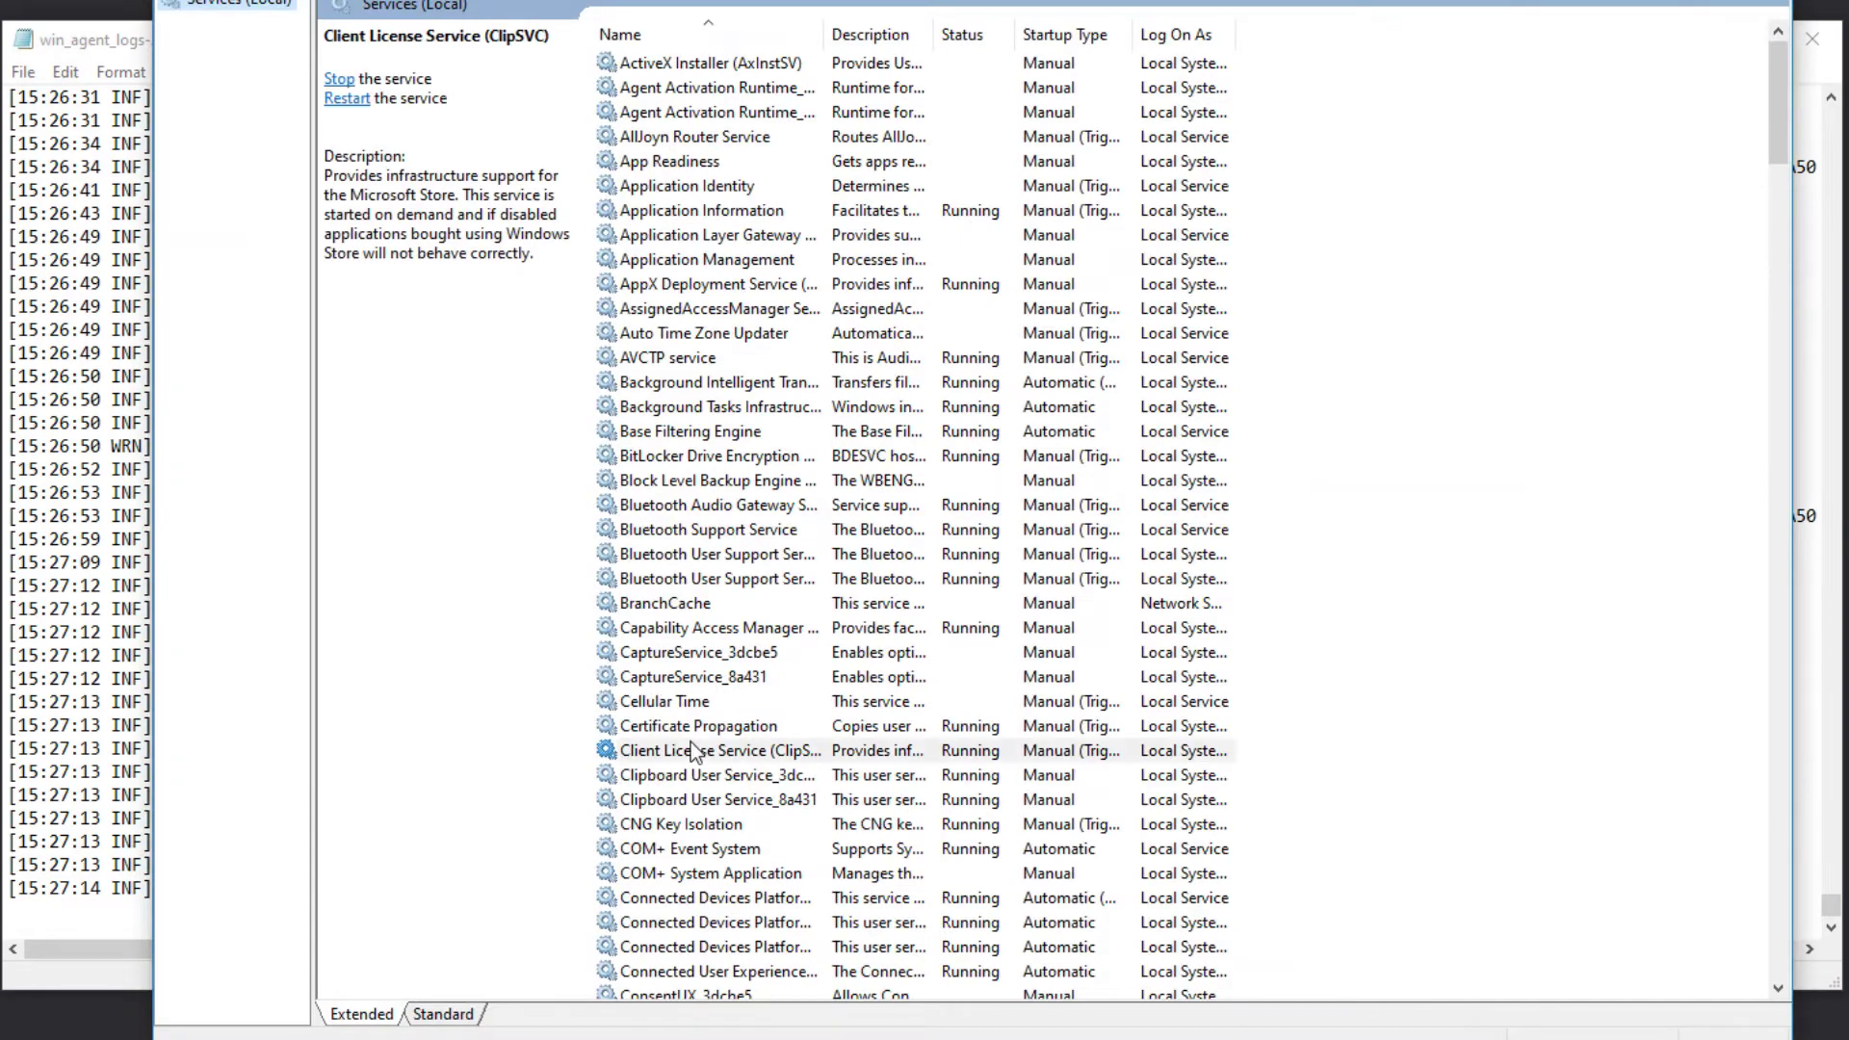
pyautogui.write('win')
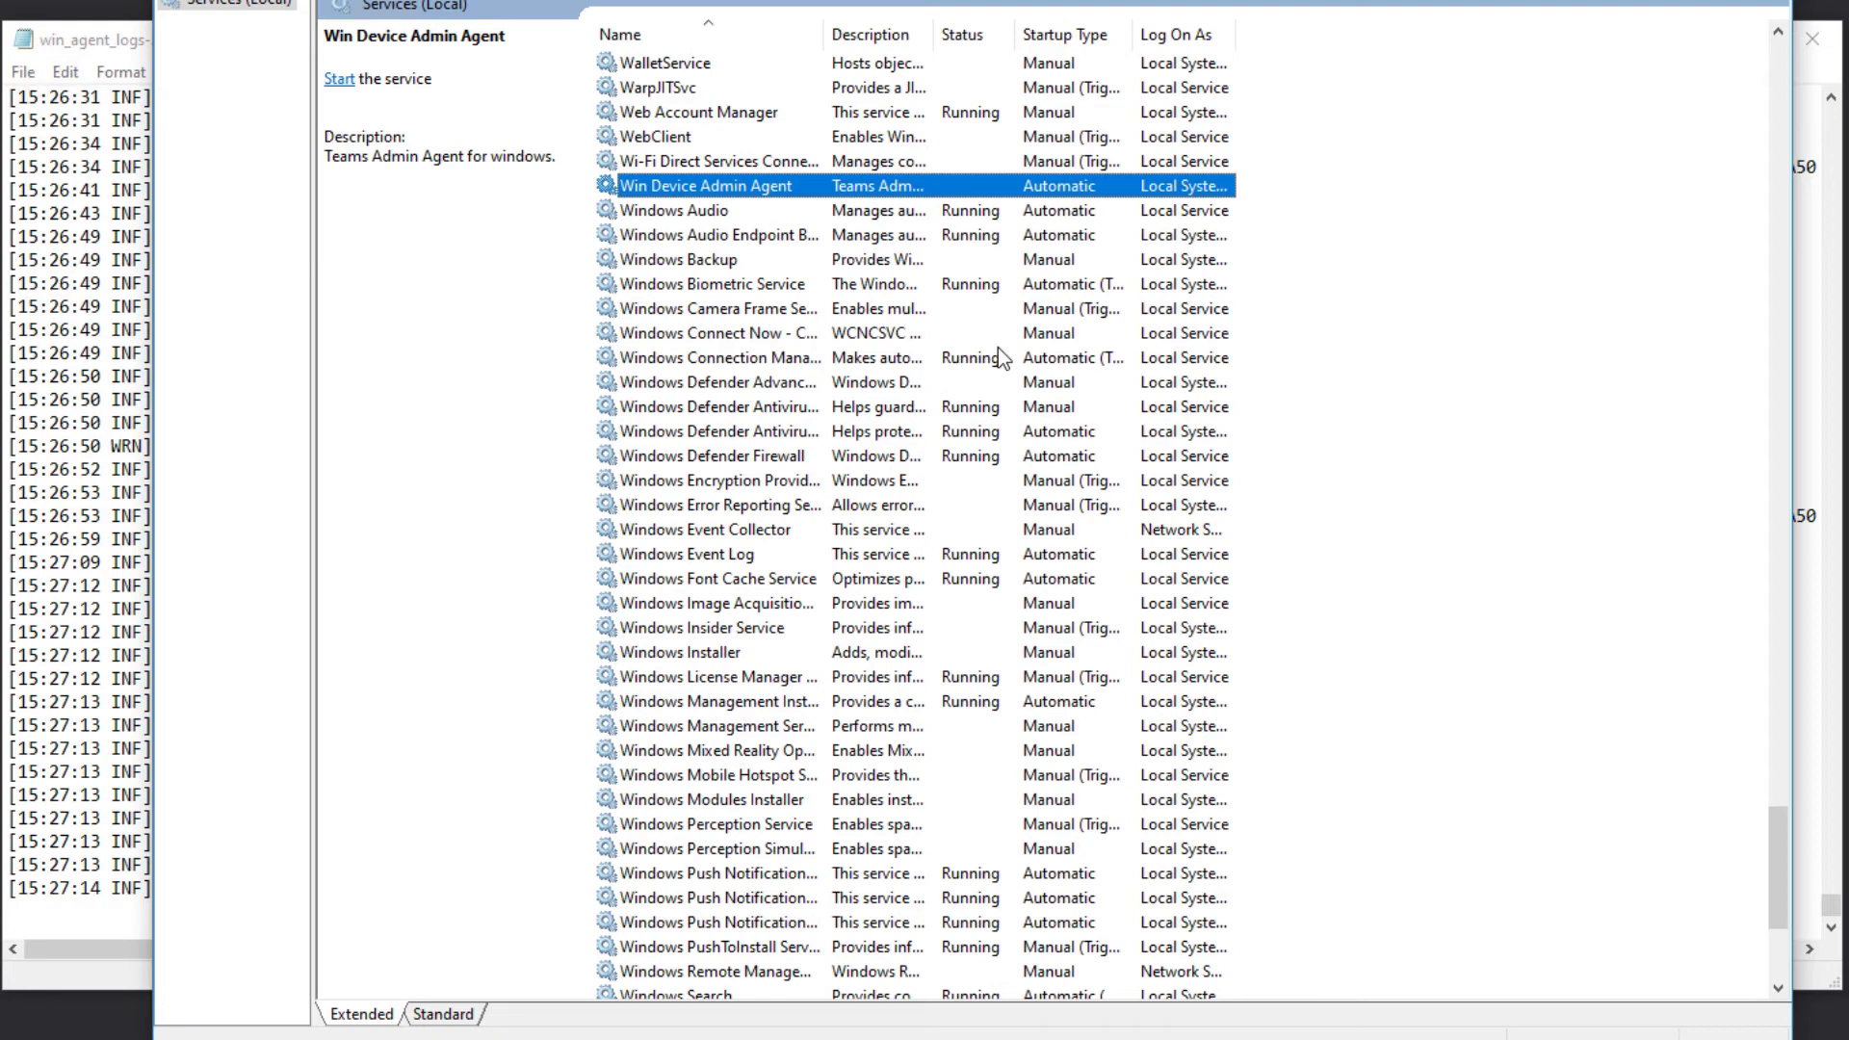
pyautogui.press('Return')
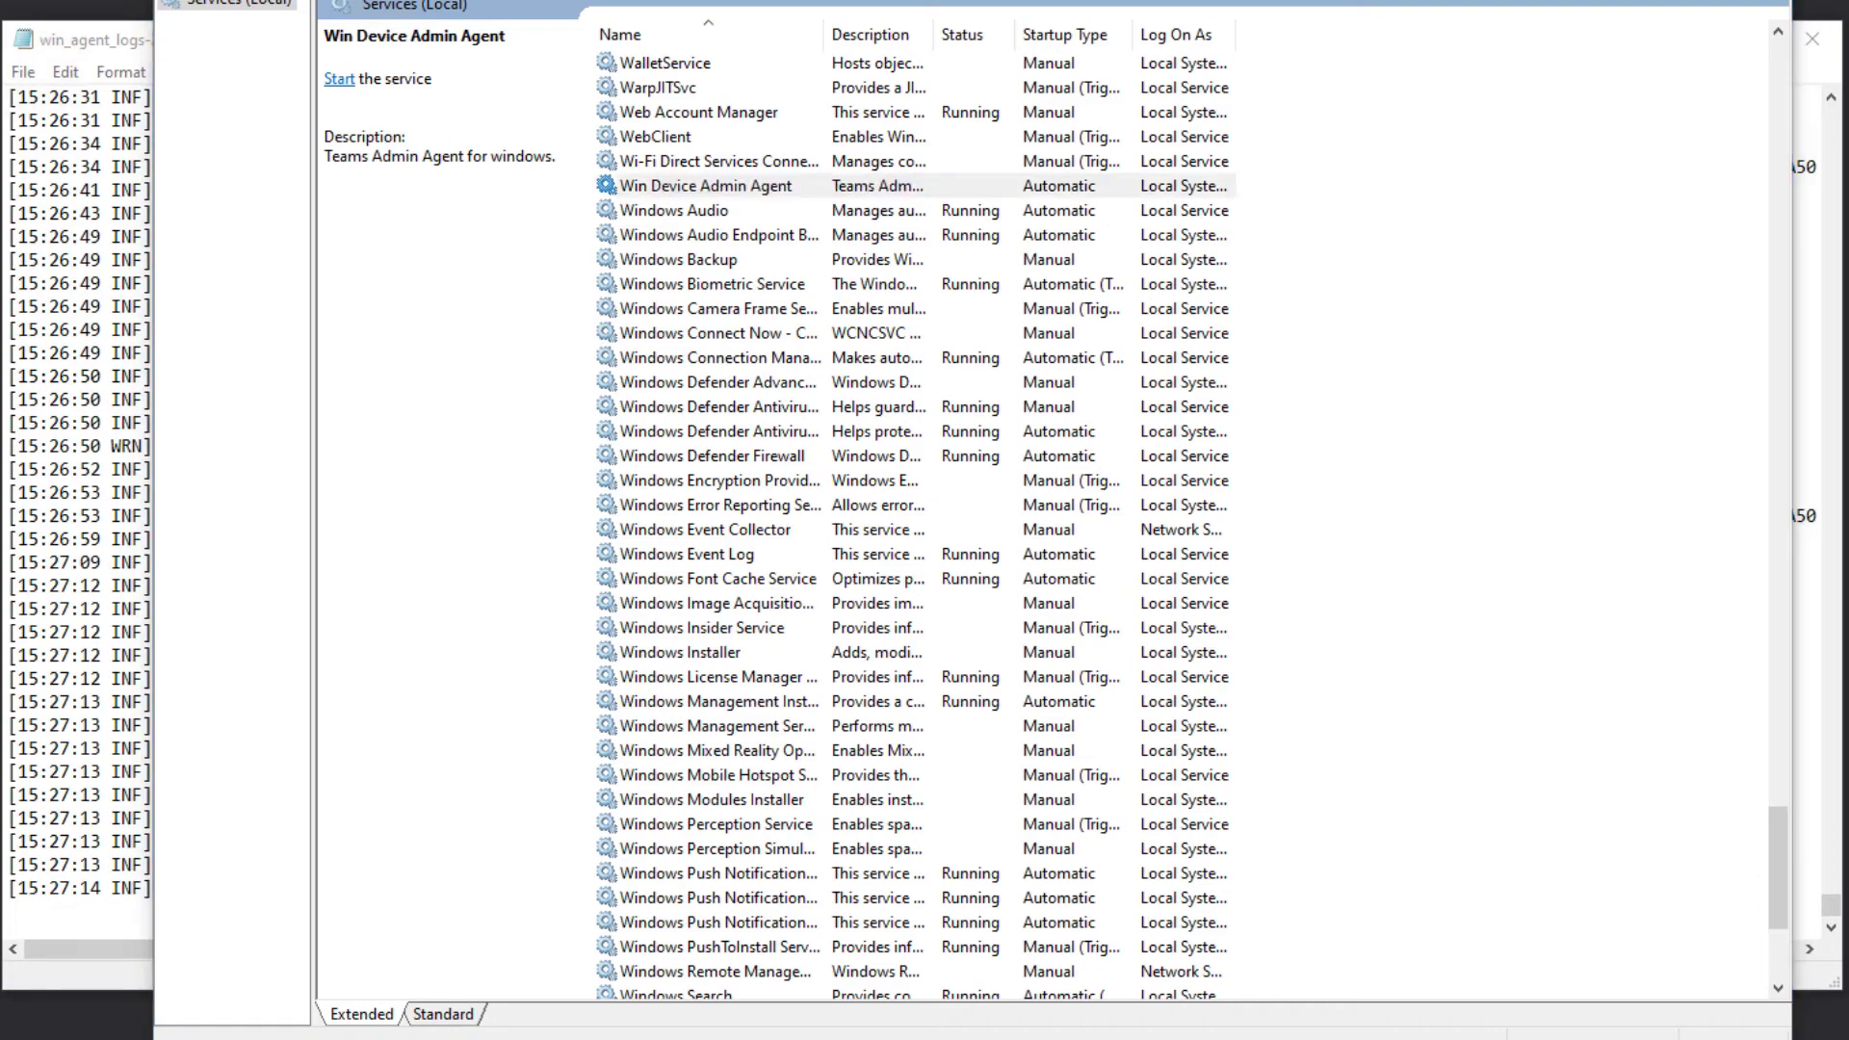
# Open SkypeSettings.xml in Notepad and change DisableTacCommunication from True to False
pyautogui.click(880, 436)
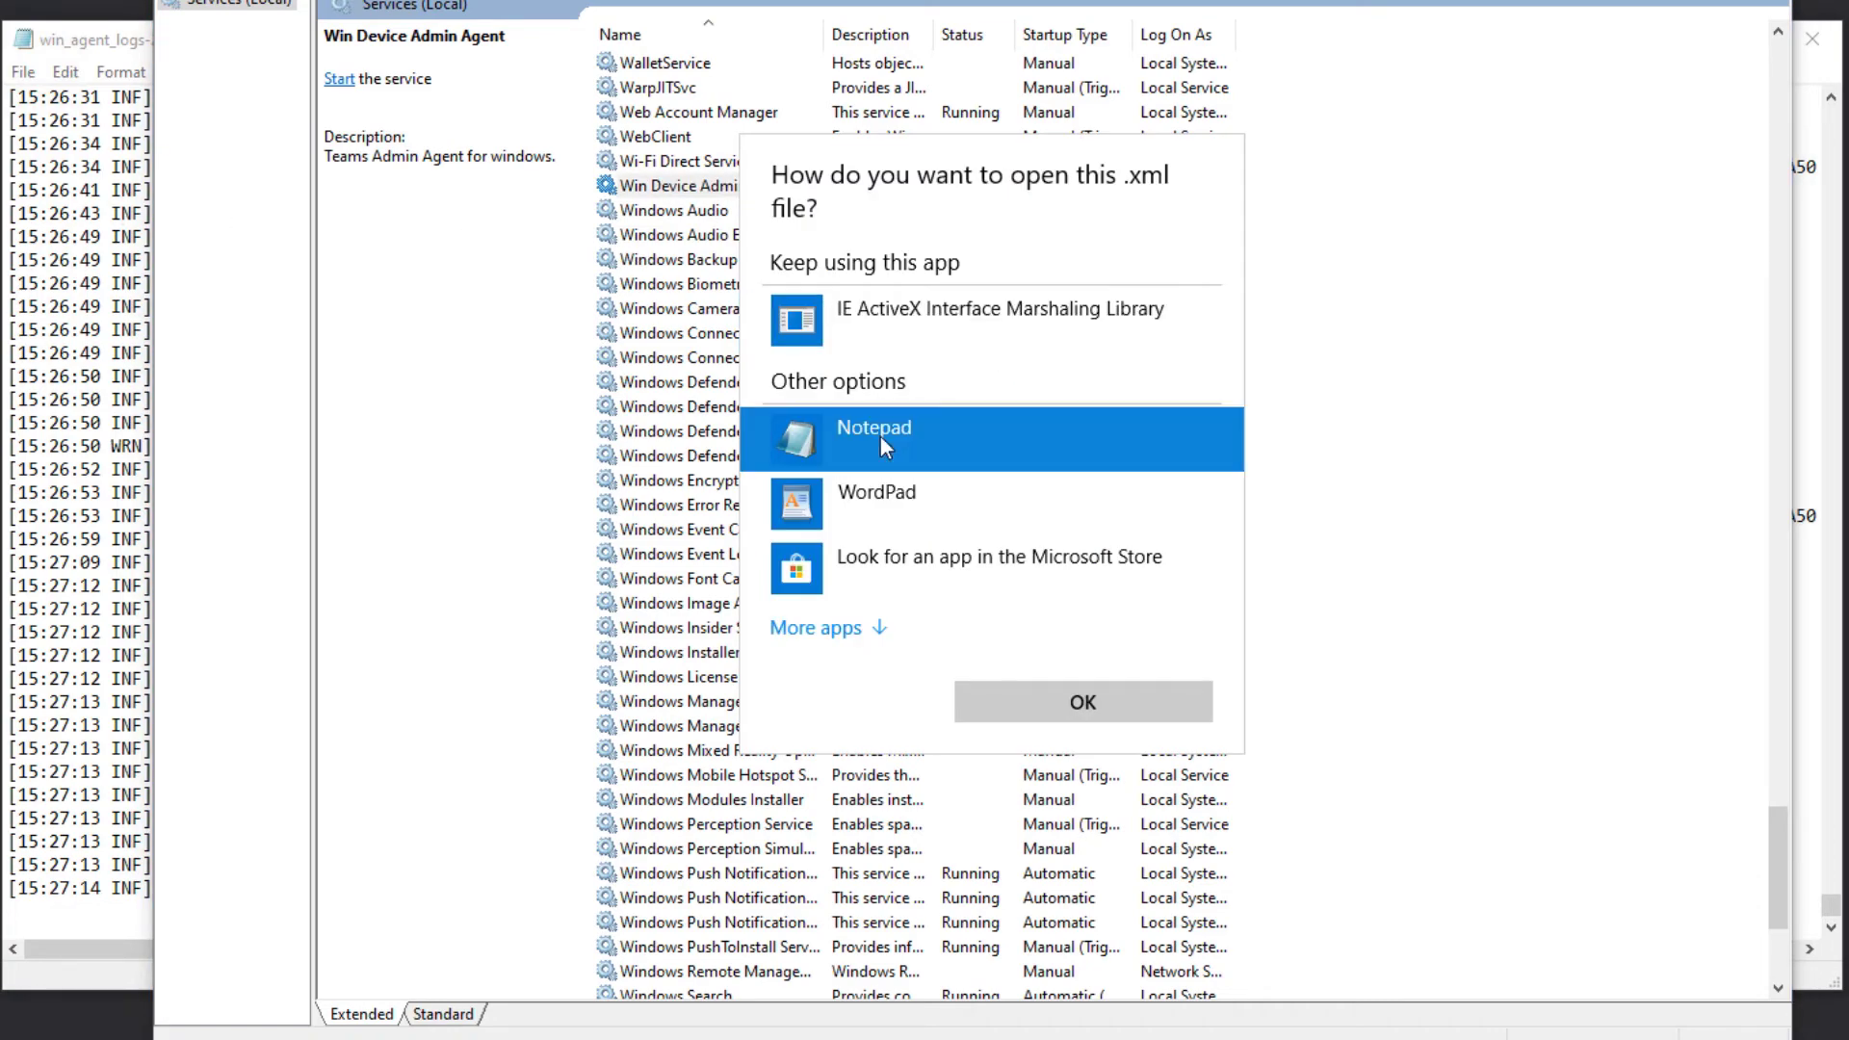
pyautogui.click(1136, 712)
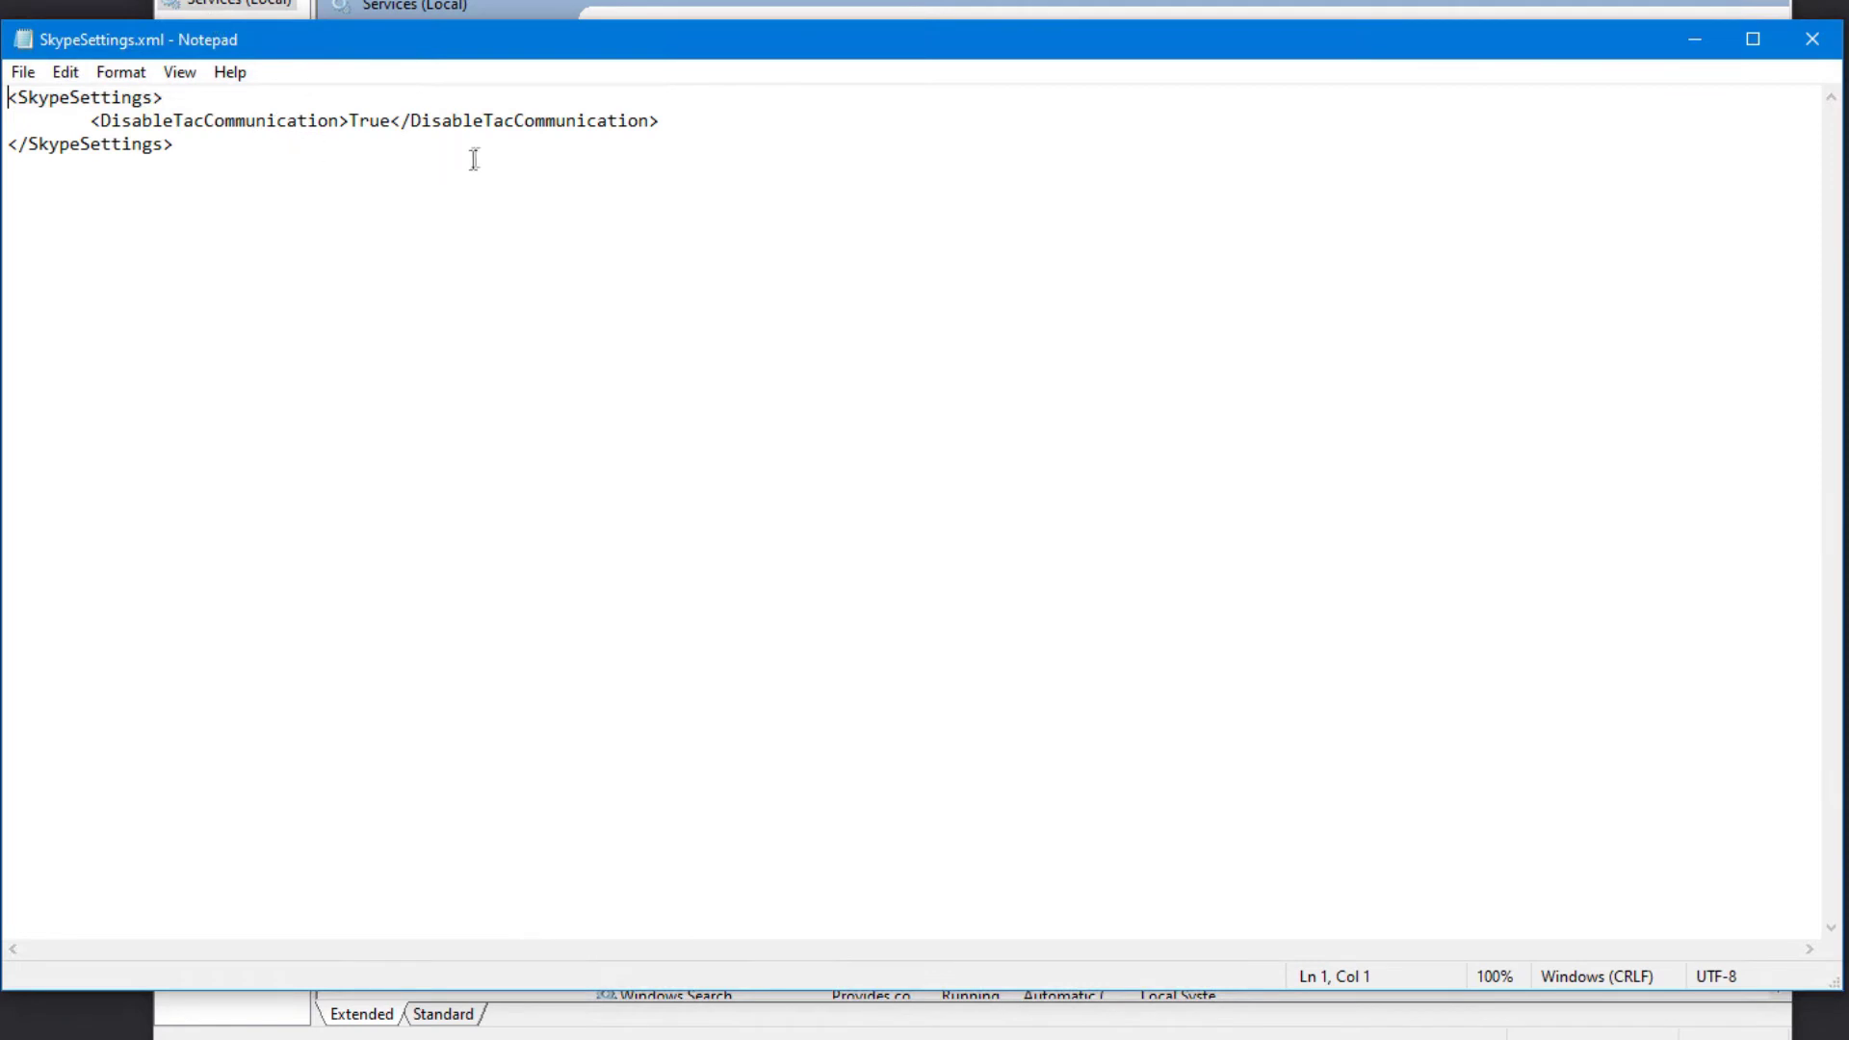
pyautogui.click(393, 120)
pyautogui.press('Left')
pyautogui.press('Left')
pyautogui.press('Right')
pyautogui.press('BackSpace')
pyautogui.press('BackSpace')
pyautogui.press('BackSpace')
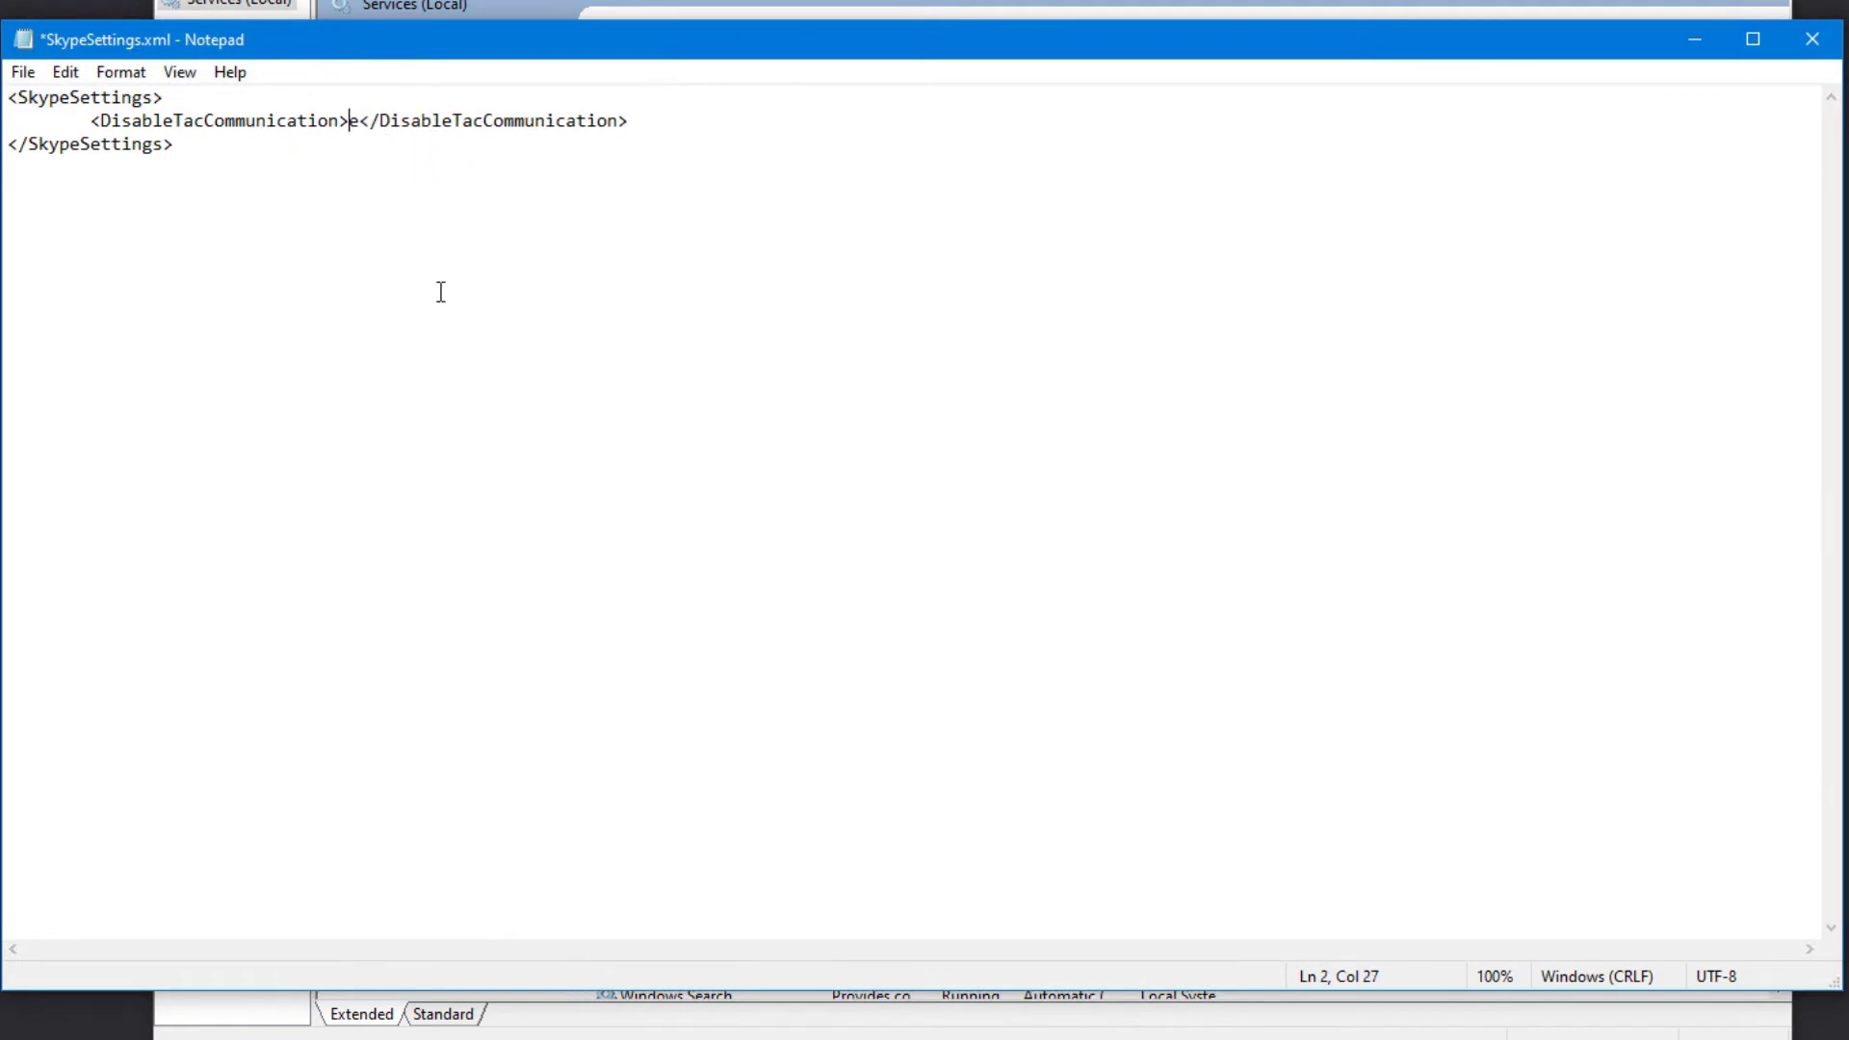
pyautogui.write('False')
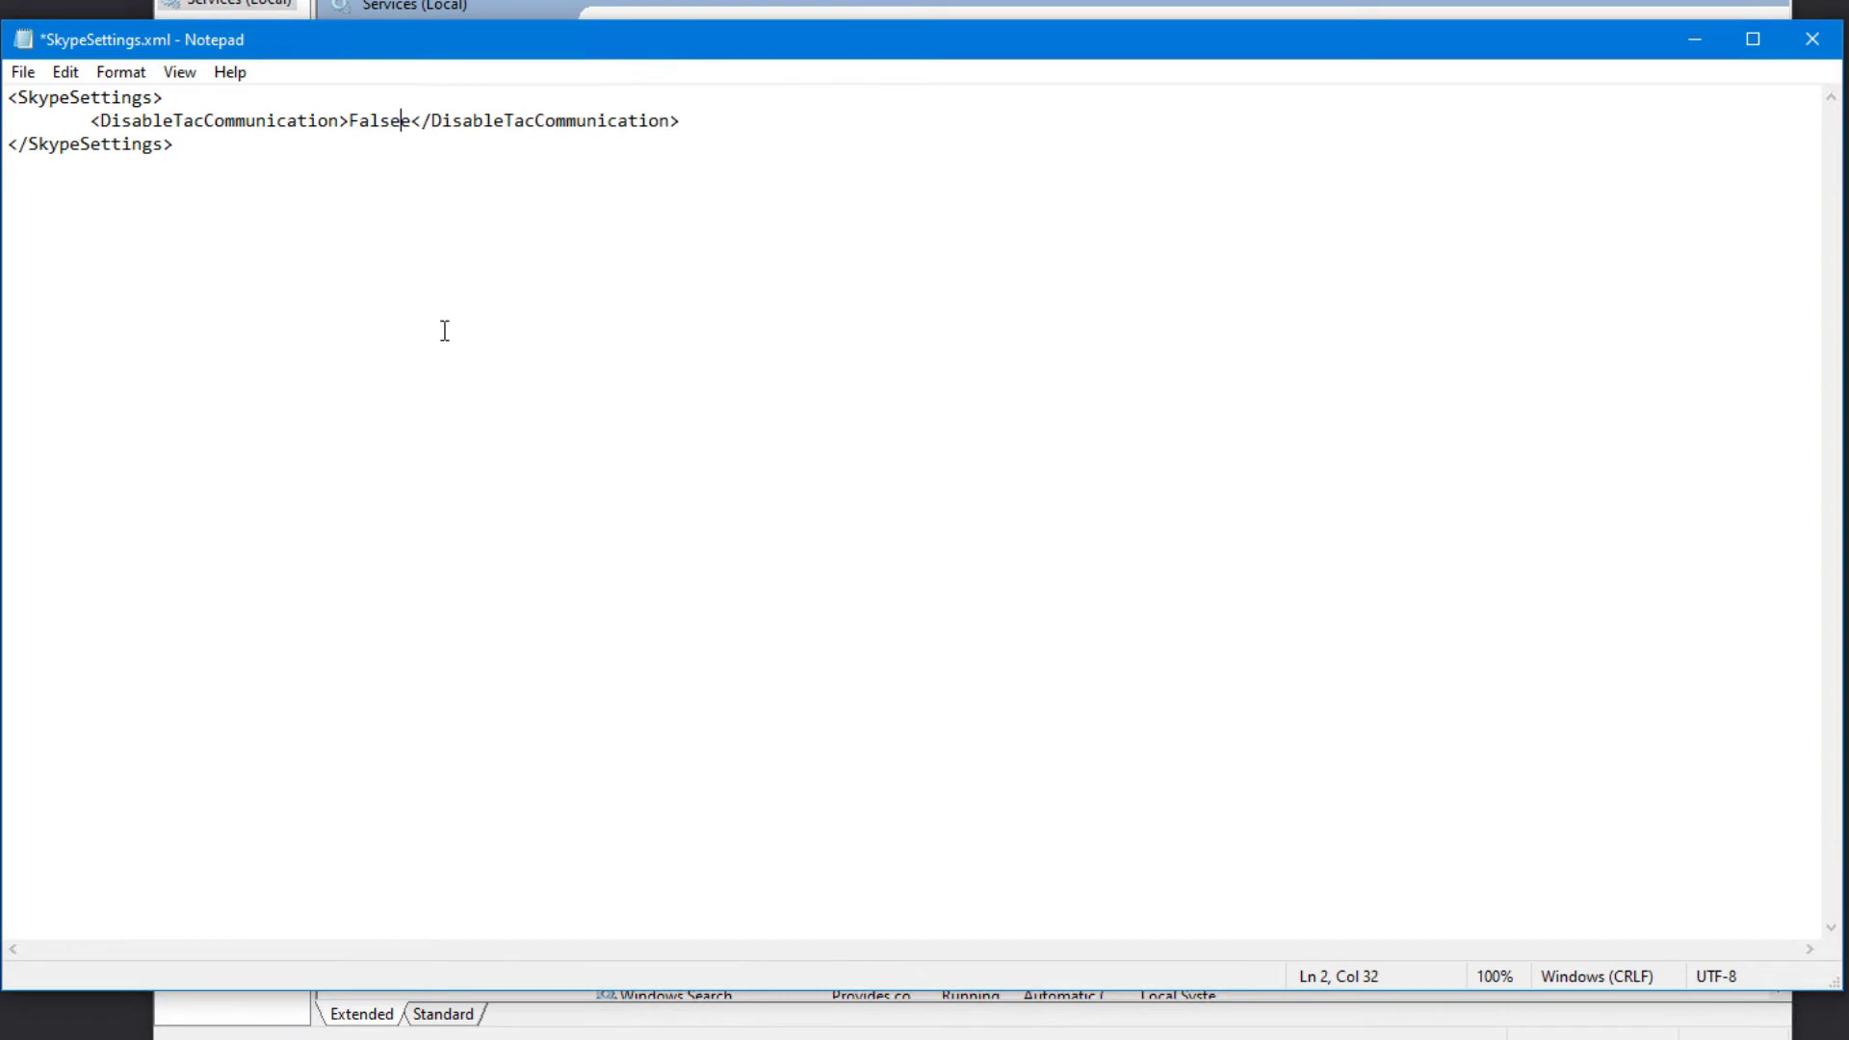
pyautogui.press('Delete')
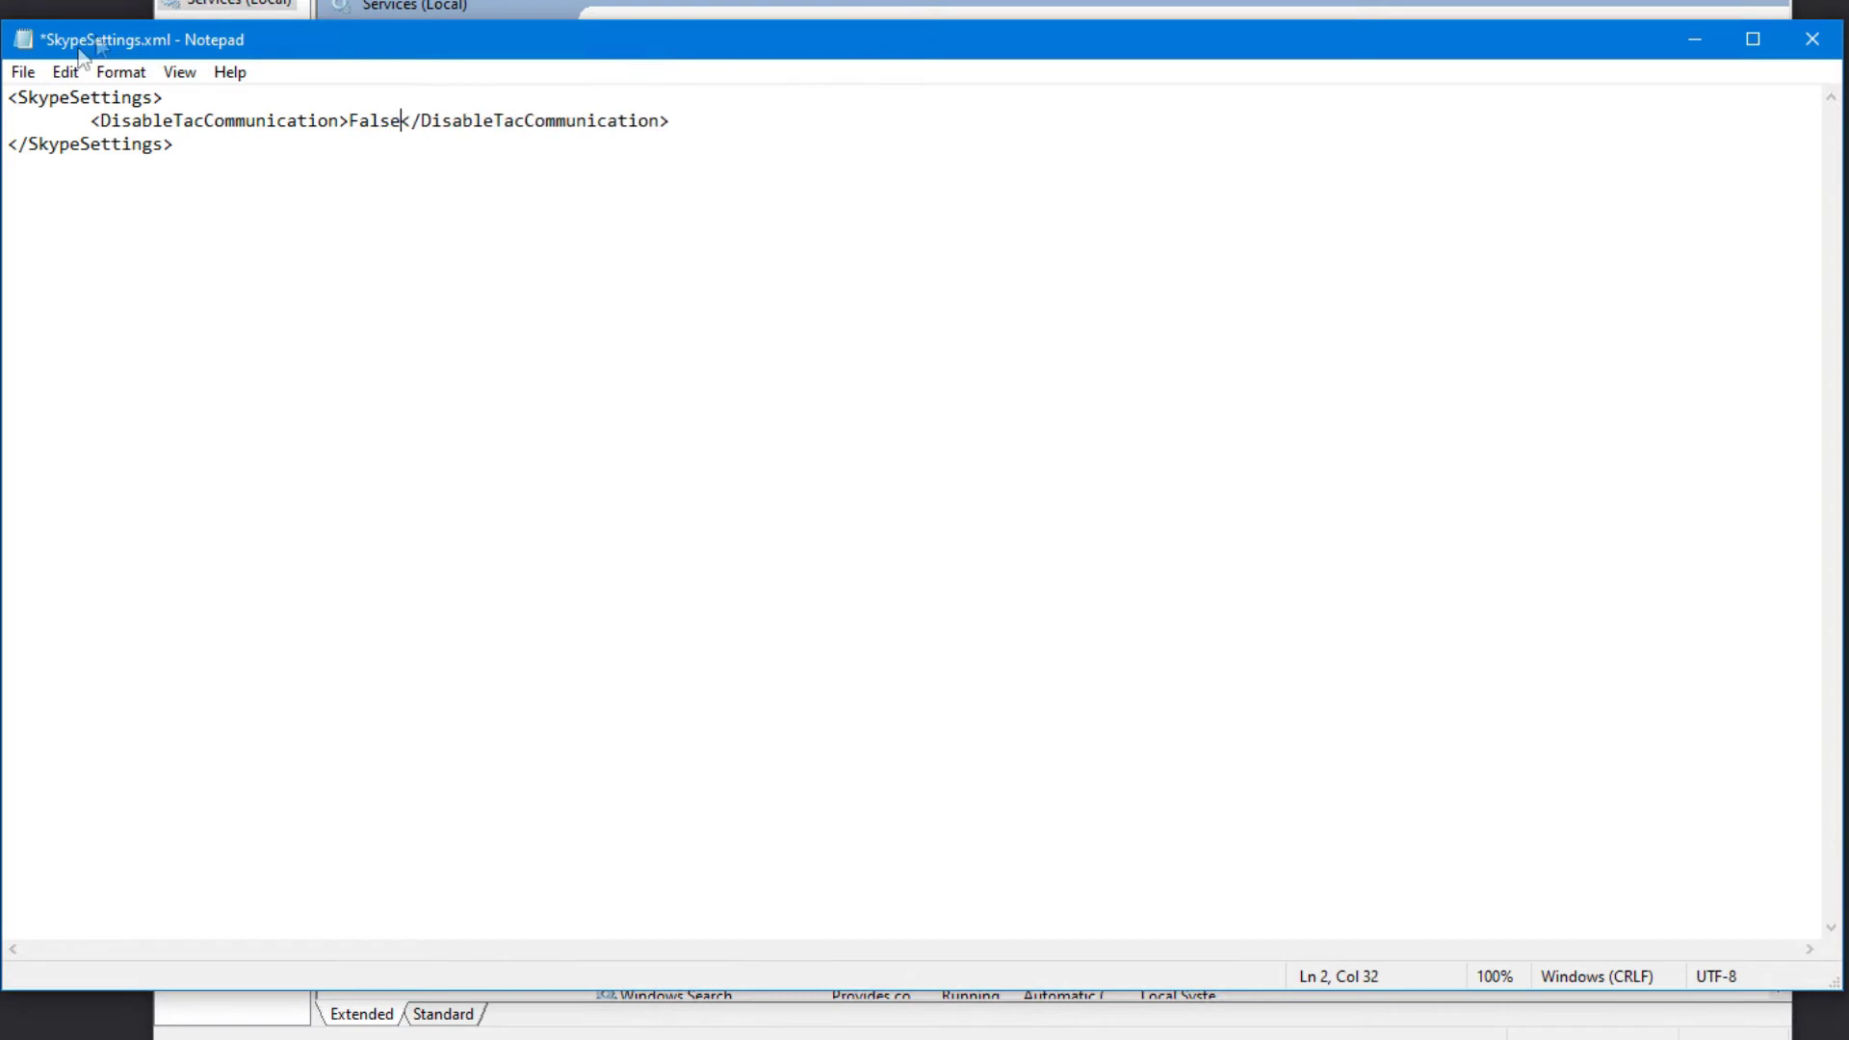
# Save the edited SkypeSettings.xml and close Notepad
pyautogui.click(23, 72)
pyautogui.click(62, 186)
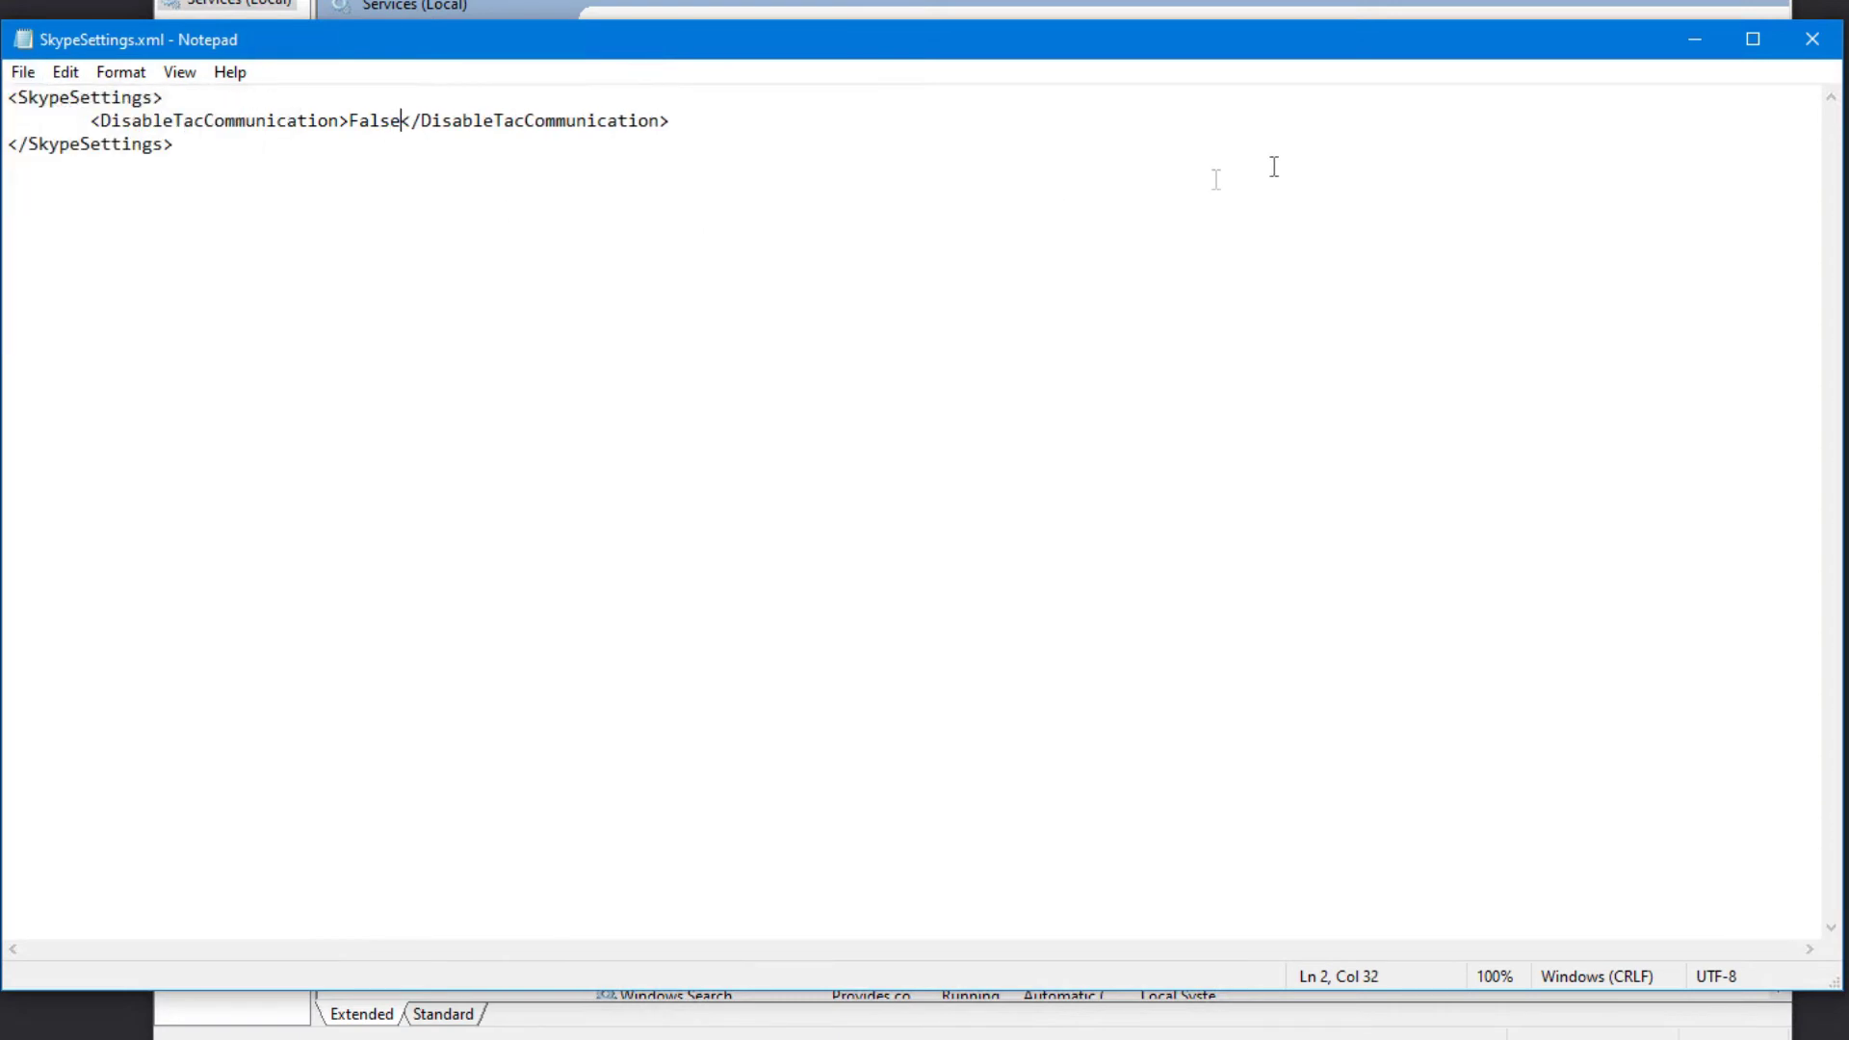
pyautogui.click(1811, 40)
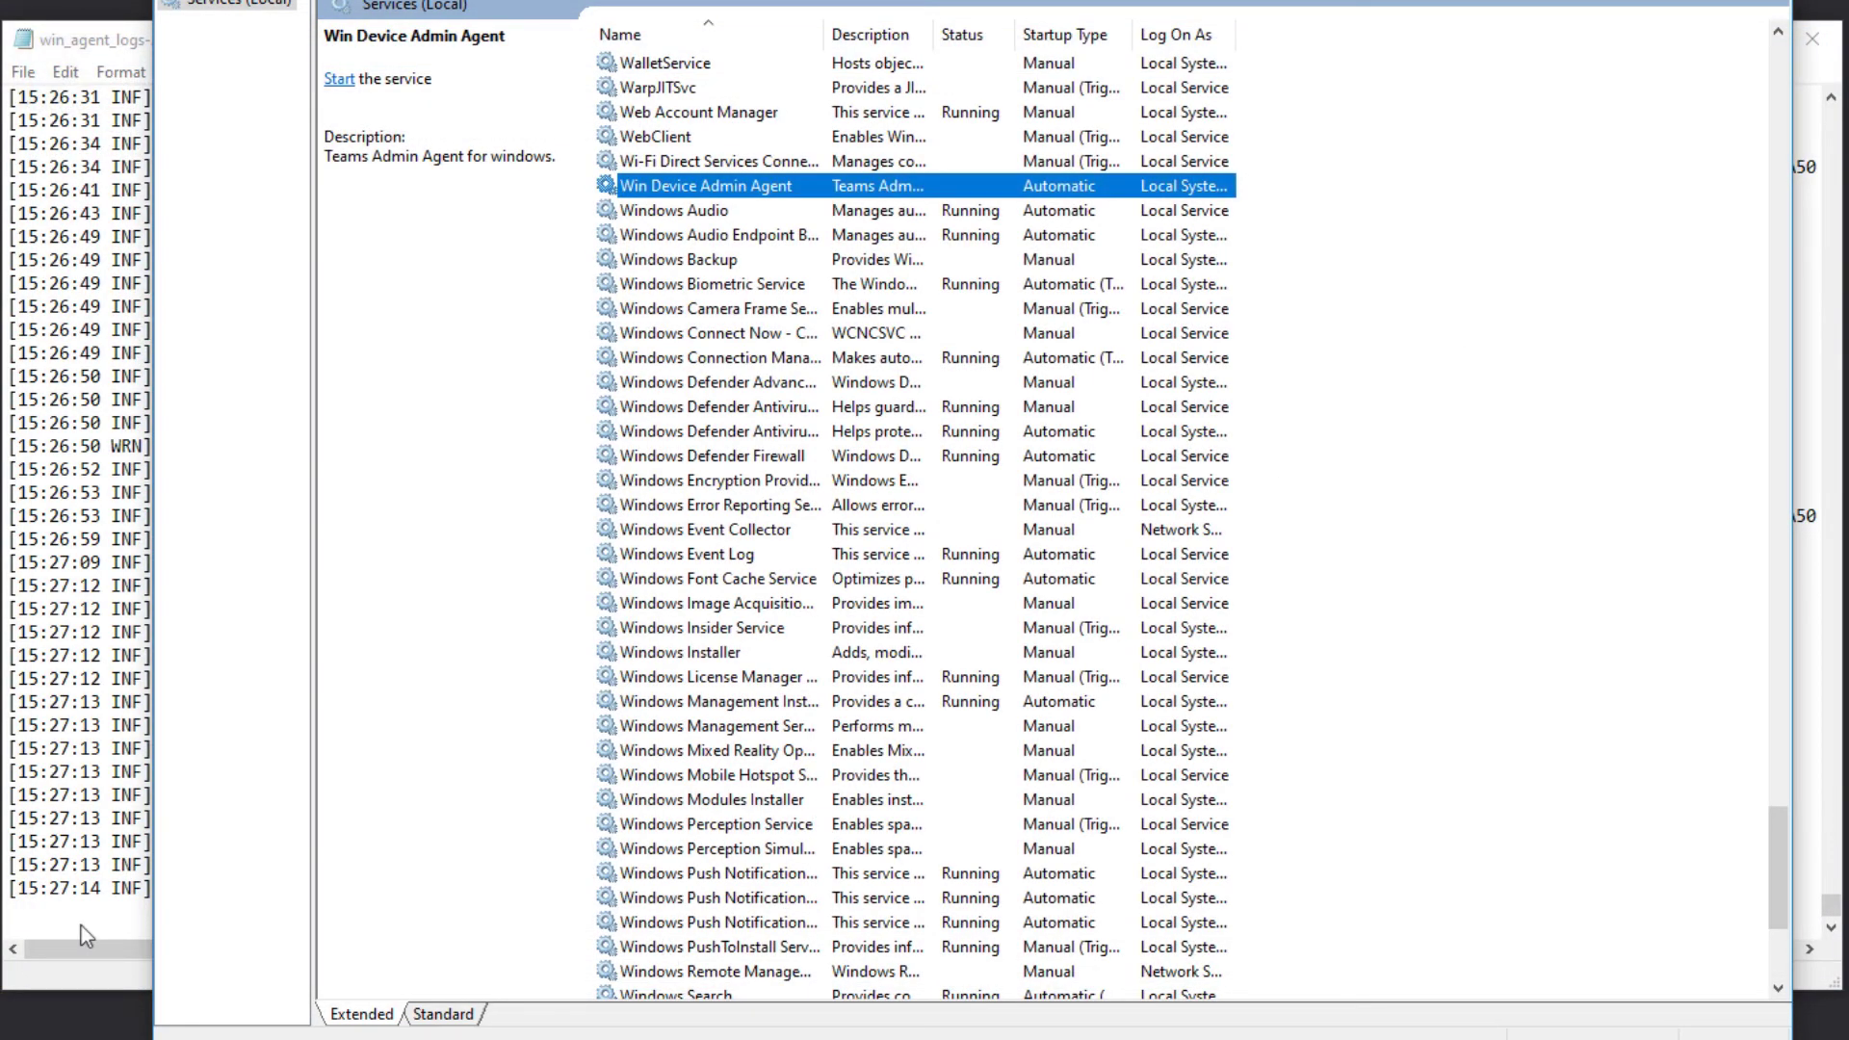
# Copy SkypeSettings.xml from Documents into the Microsoft.SkypeRoomSystem LocalState folder via its shortcut
pyautogui.press('super+e')
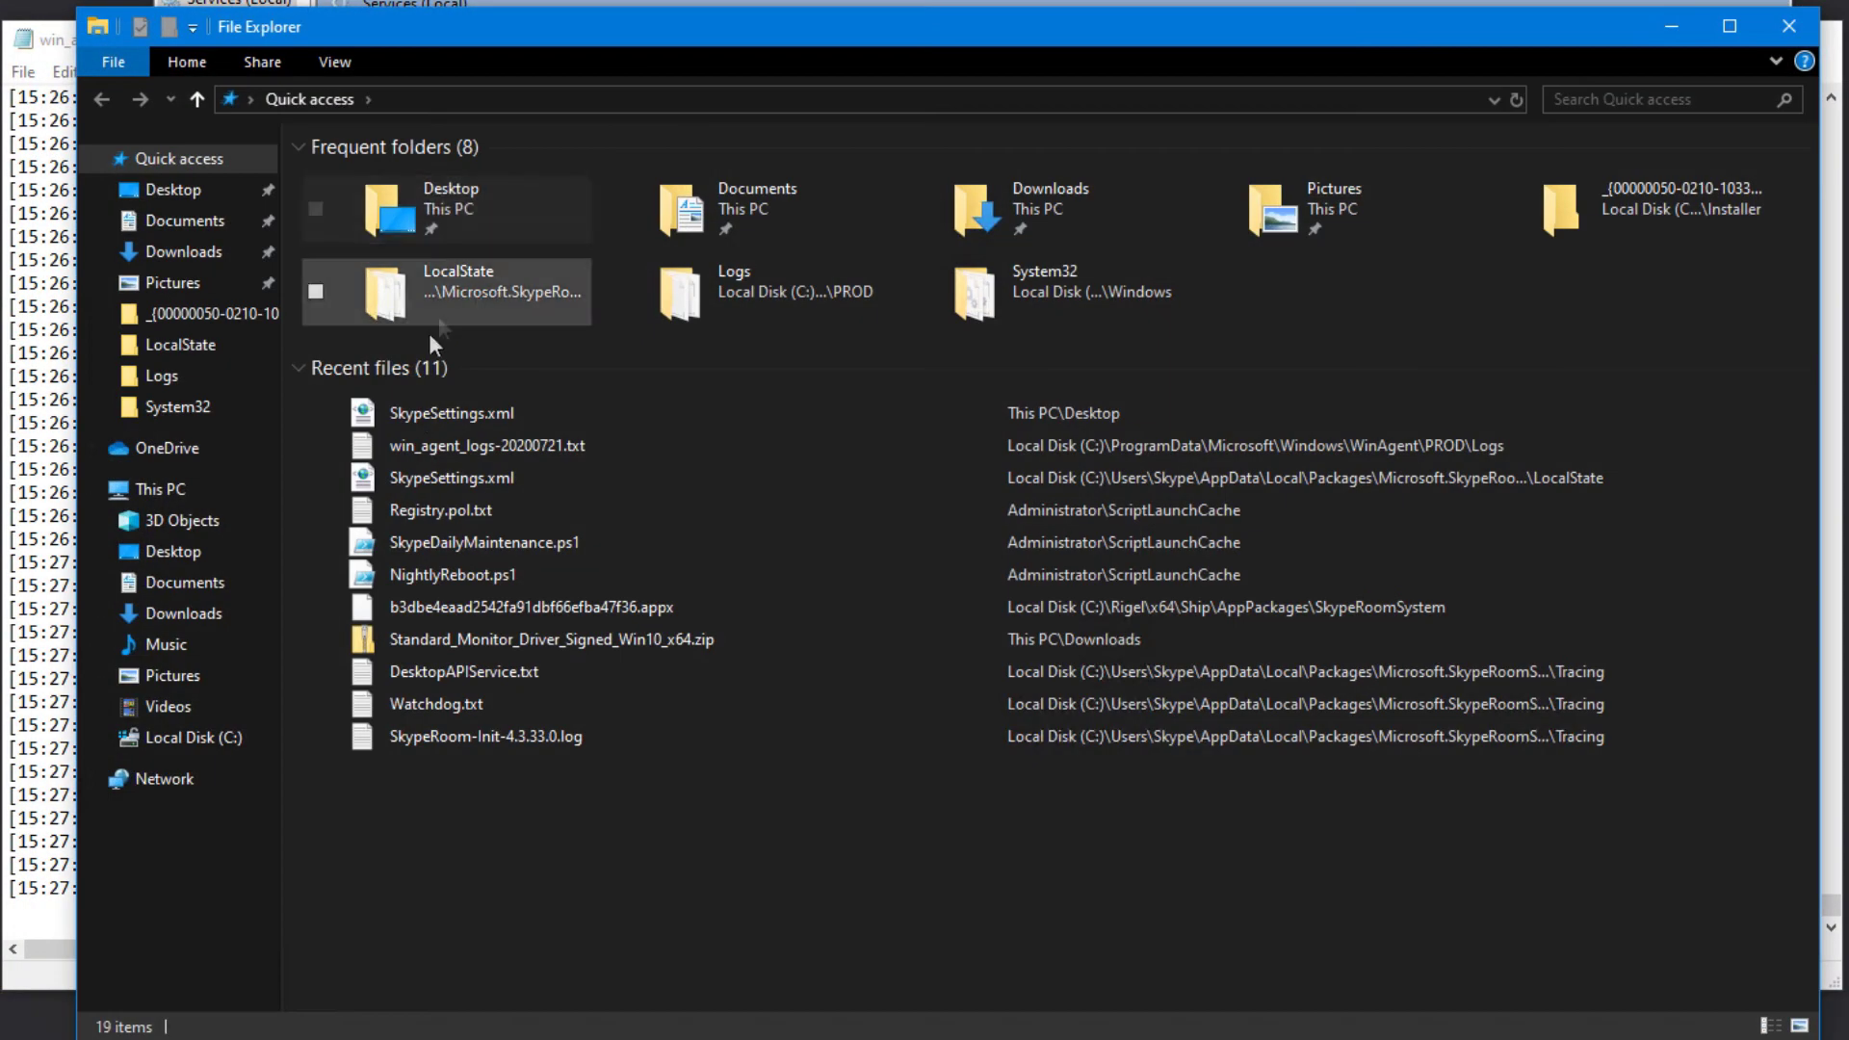
pyautogui.click(183, 583)
pyautogui.doubleClick(383, 230)
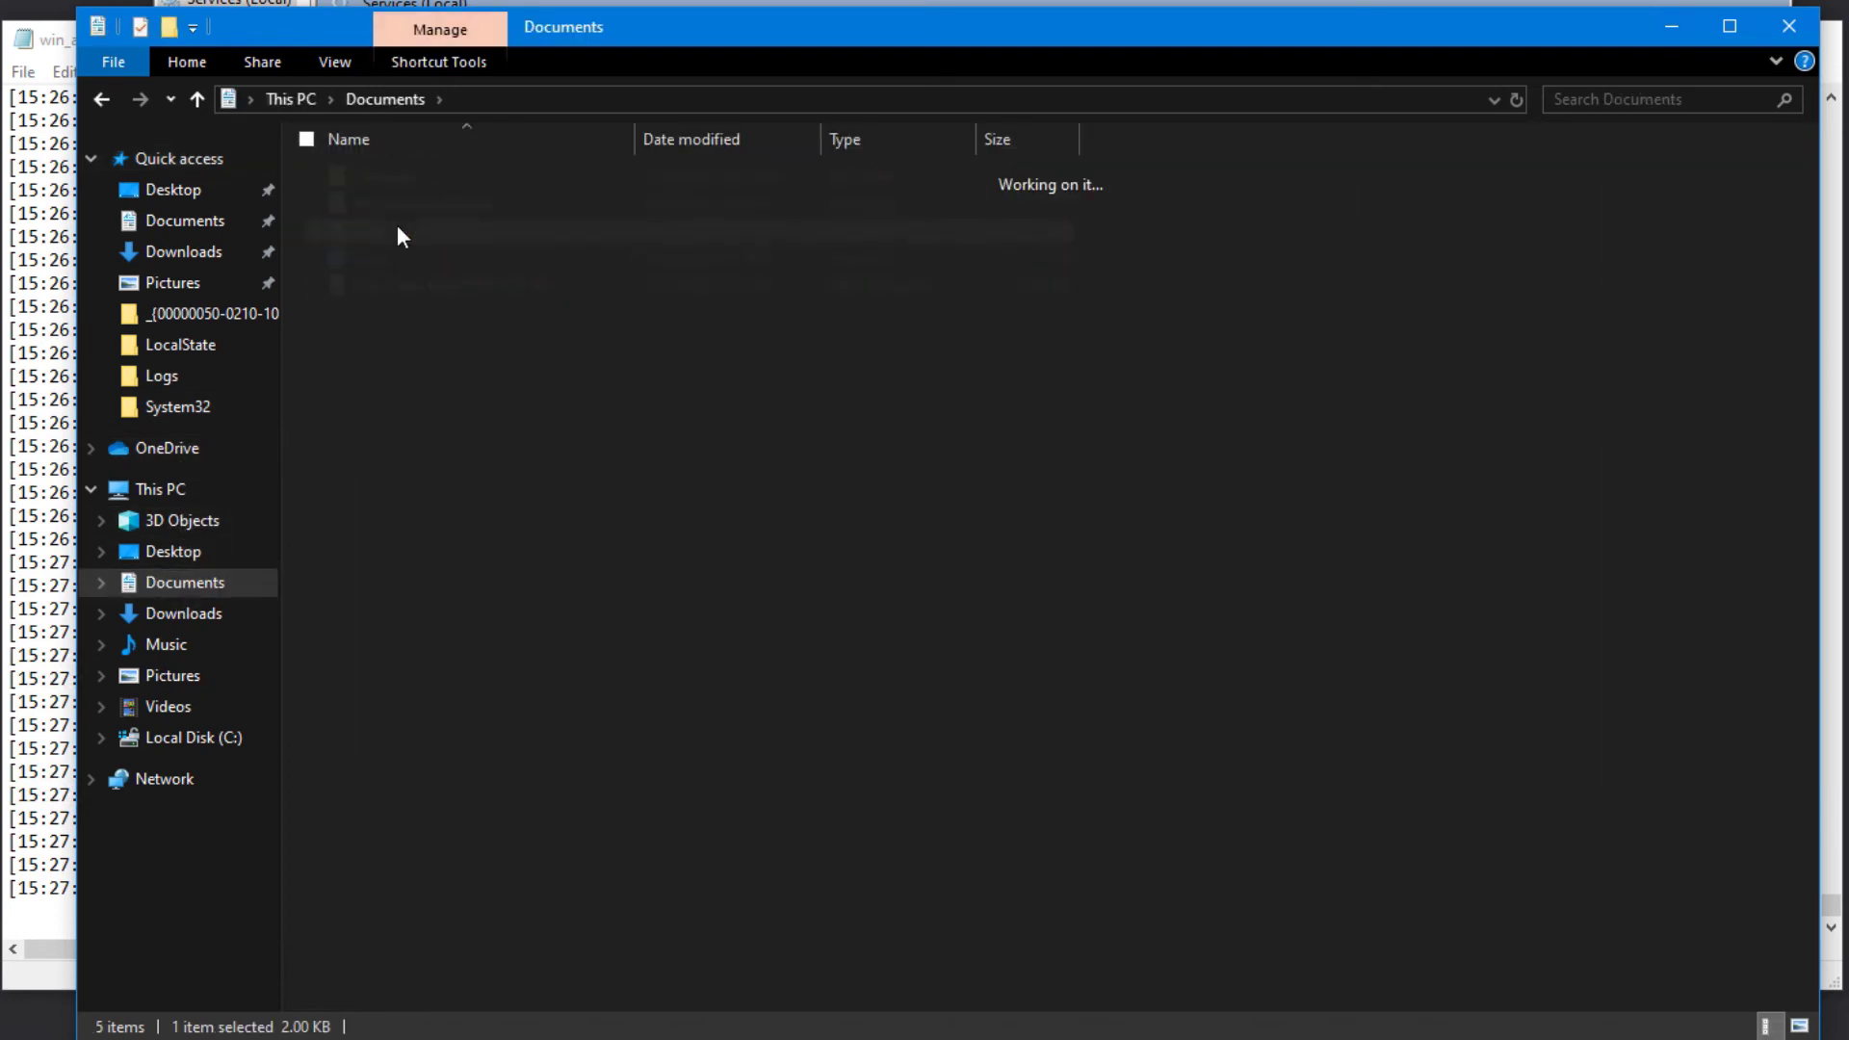
pyautogui.moveTo(459, 500); pyautogui.dragTo(458, 503)
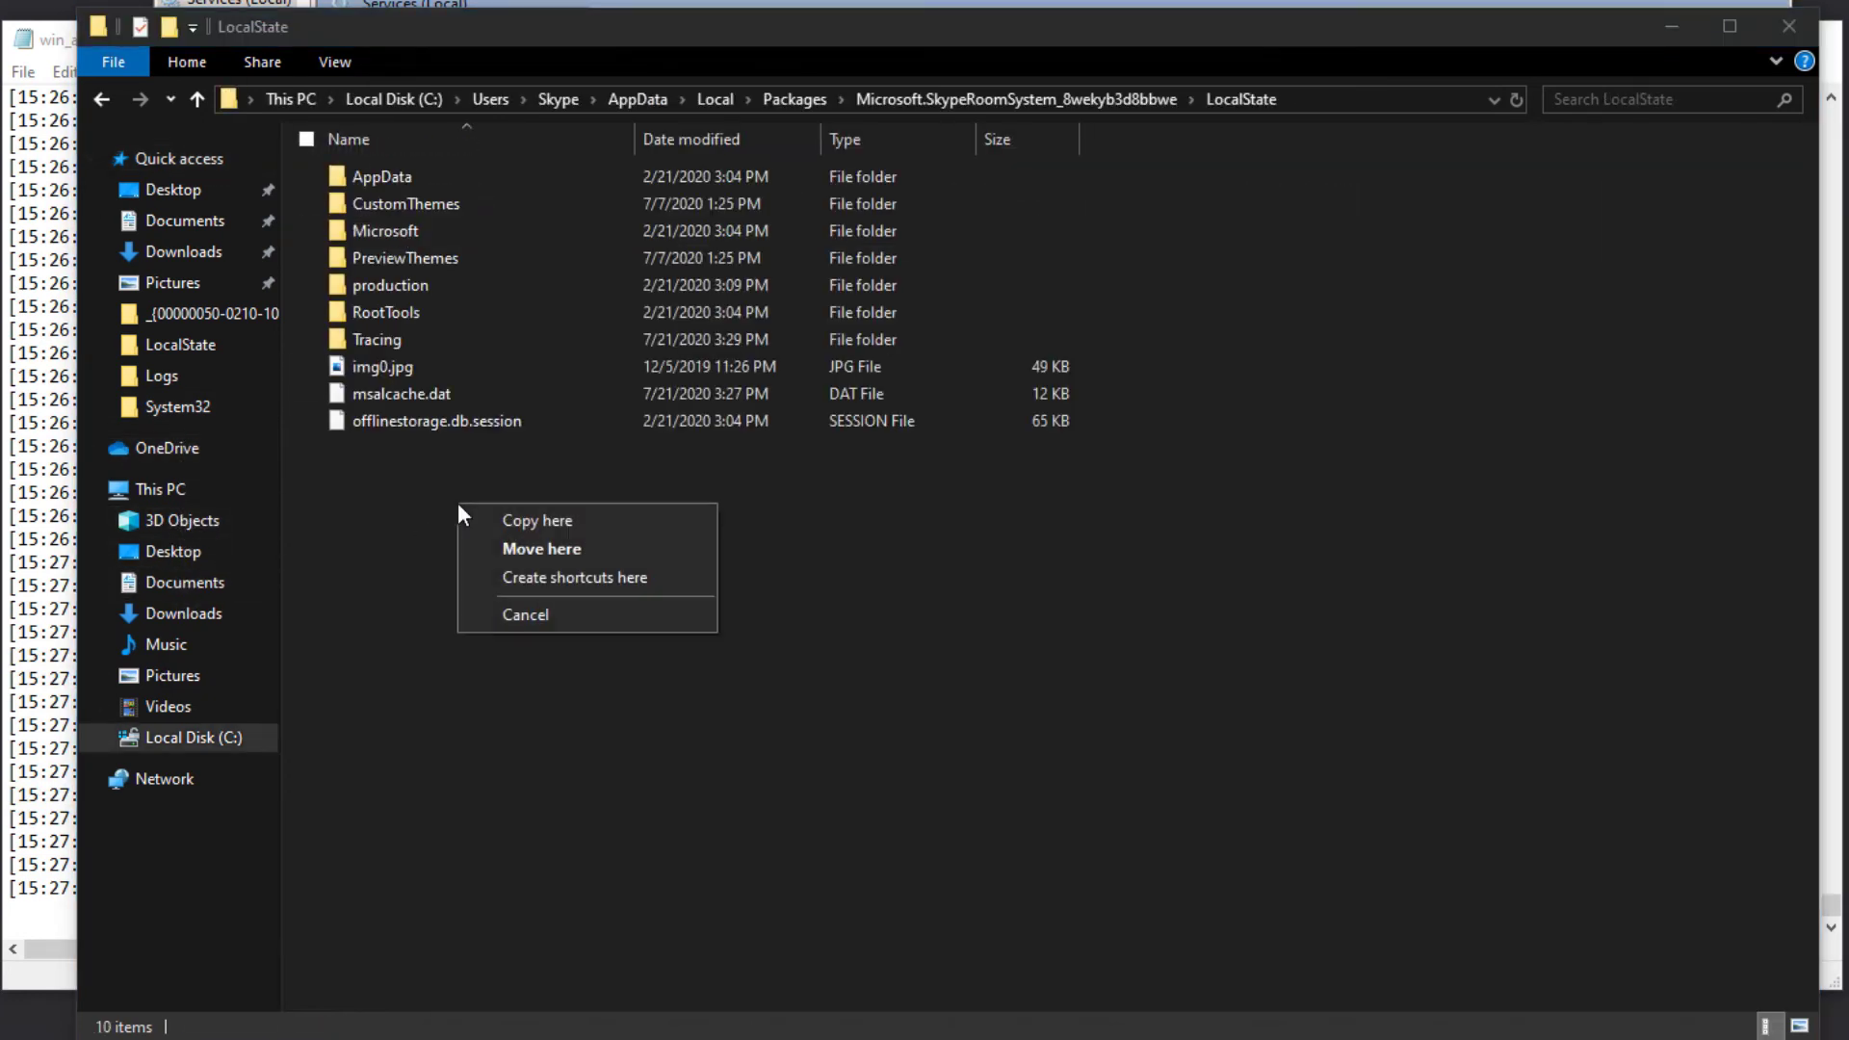
pyautogui.click(557, 523)
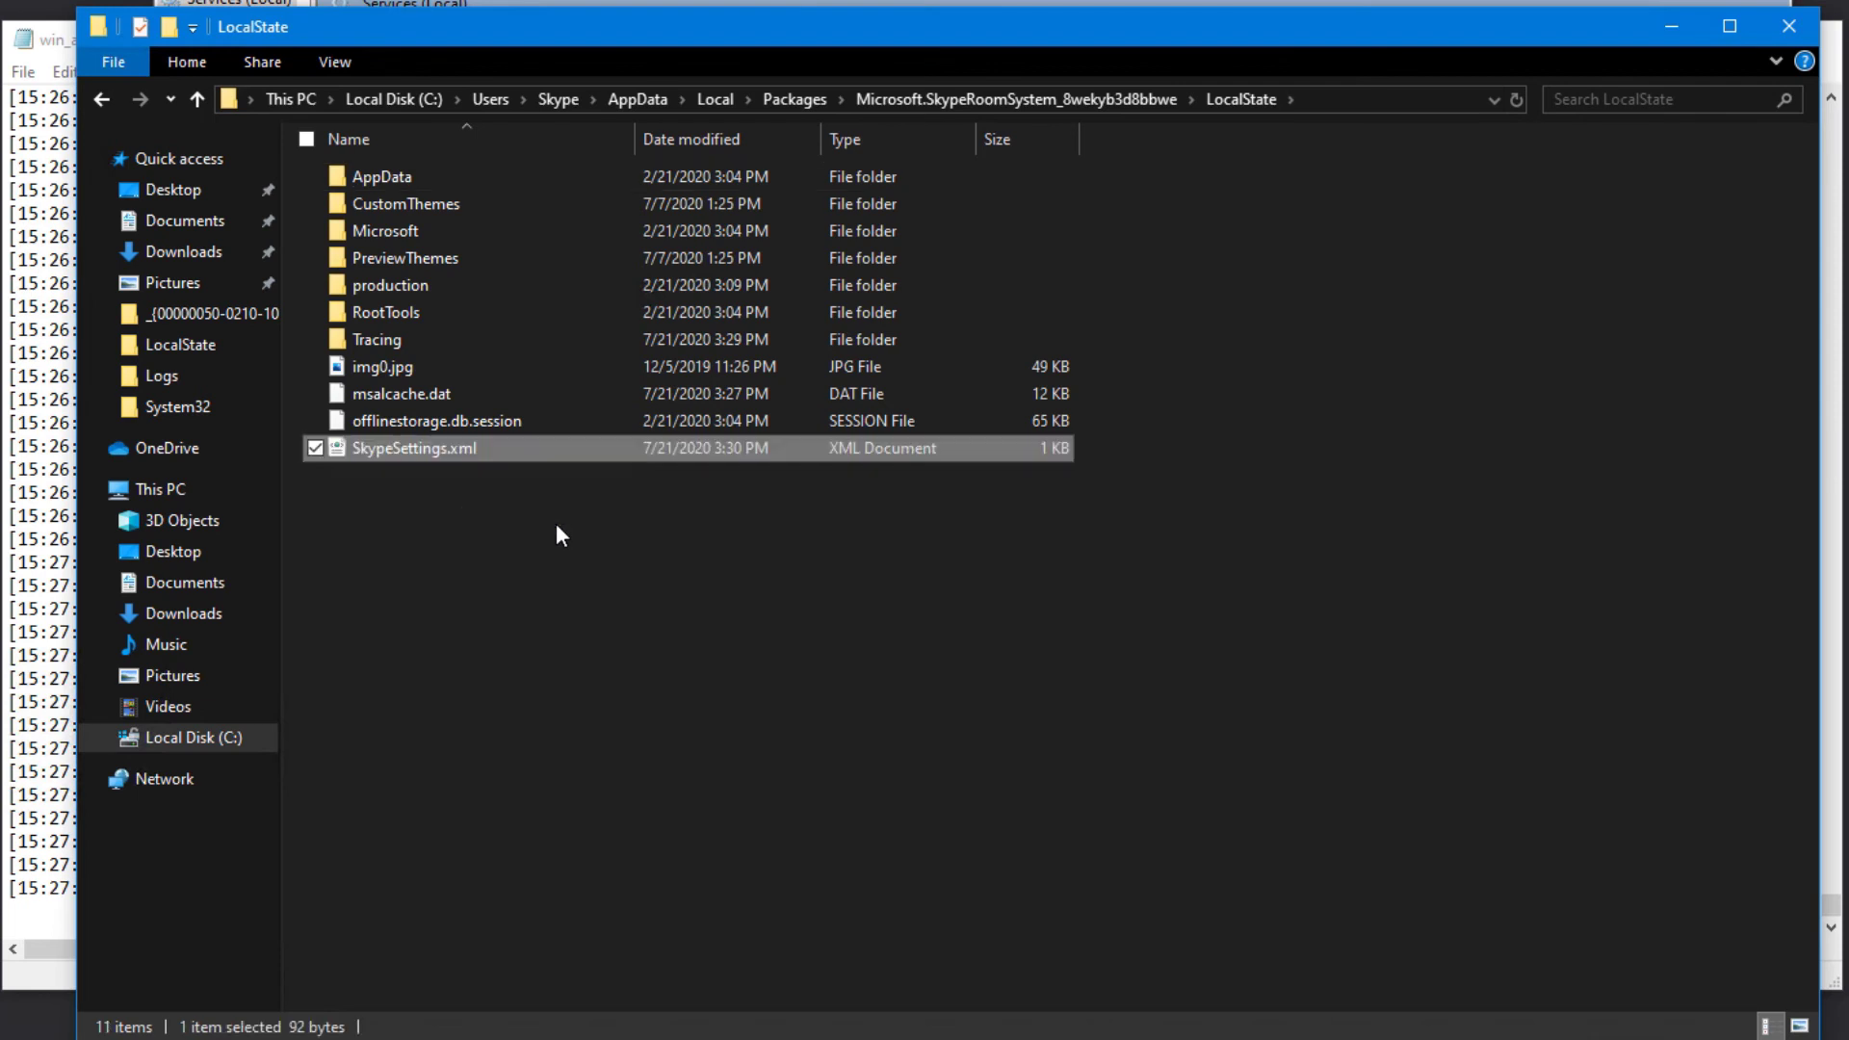